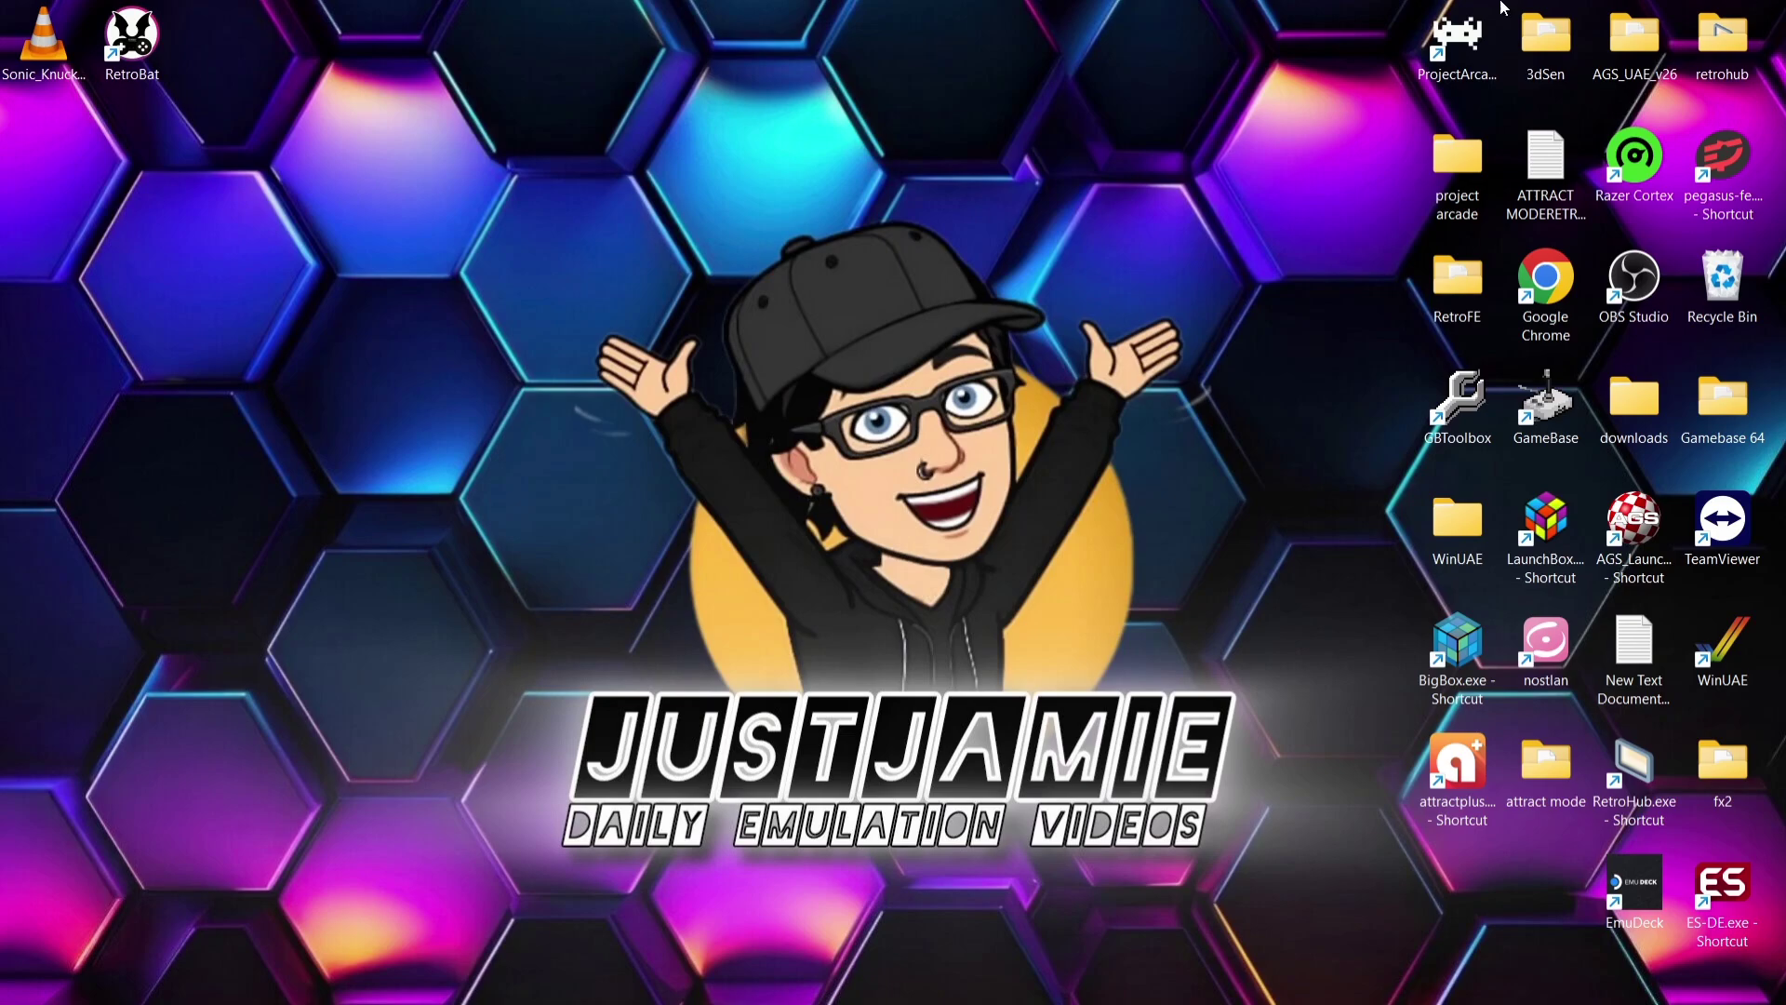
- Open RetroBat's install location and go into its roms\sonic3air folder
{"action": "left_click", "coordinate": [19, 47]}
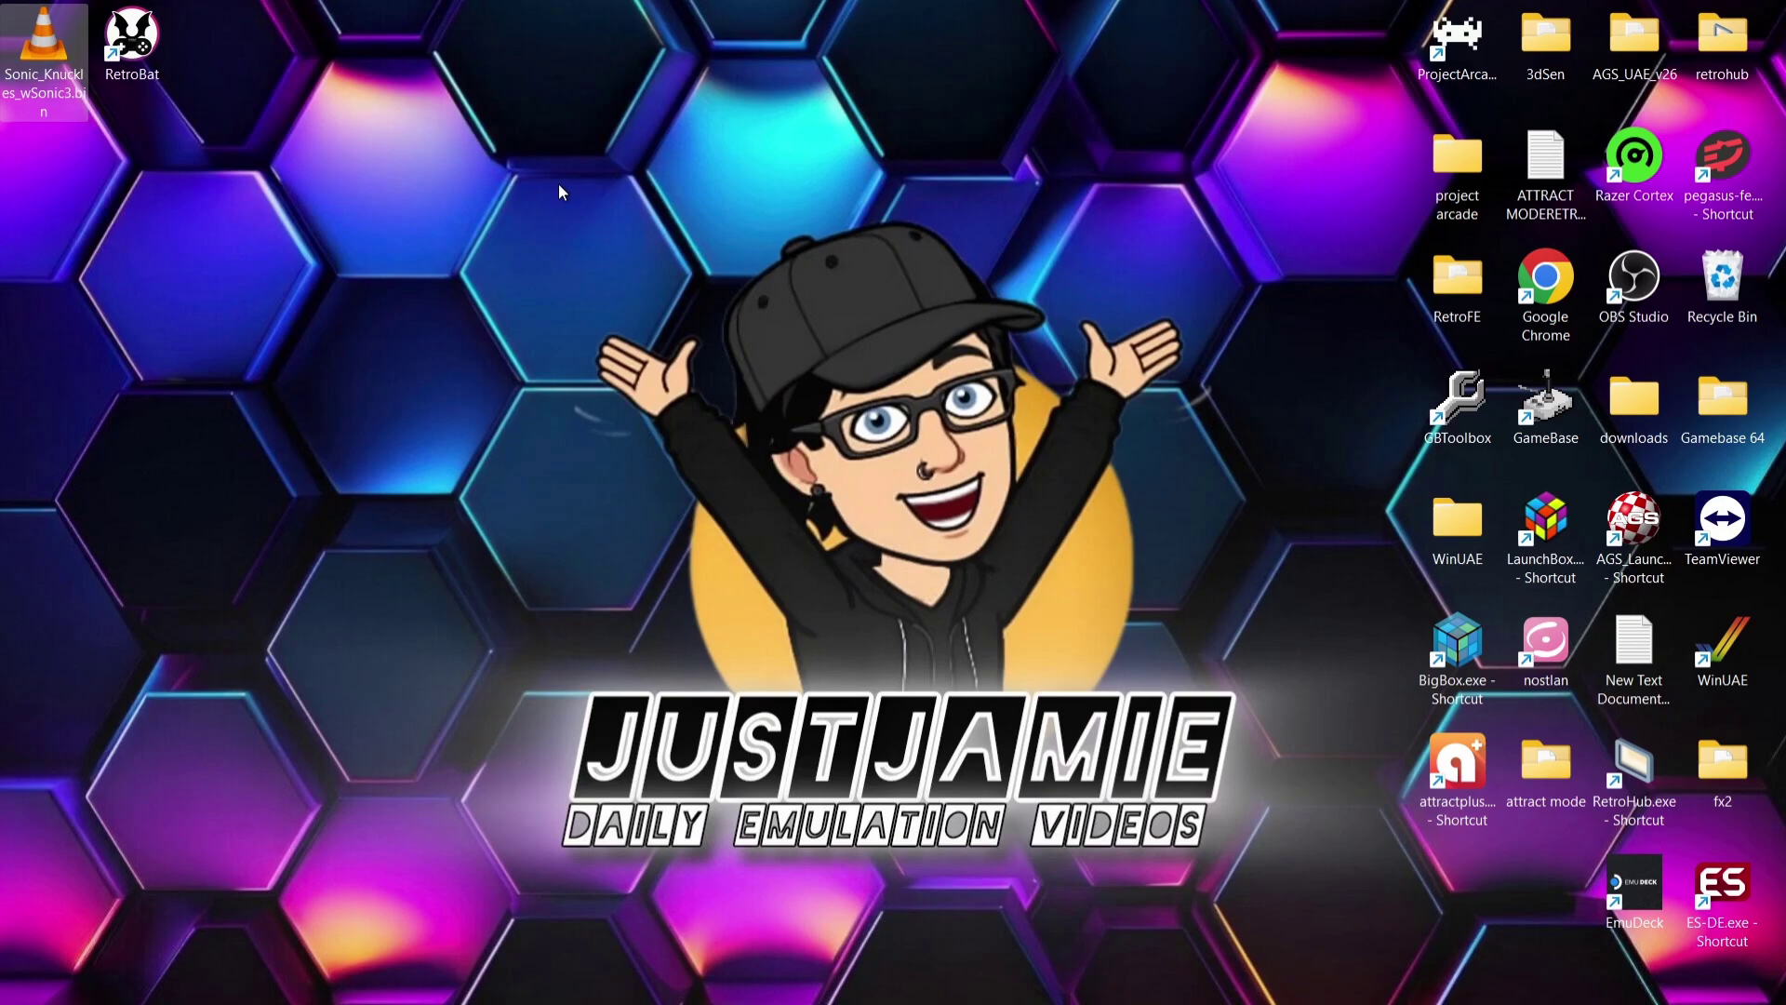
{"action": "right_click", "coordinate": [149, 48]}
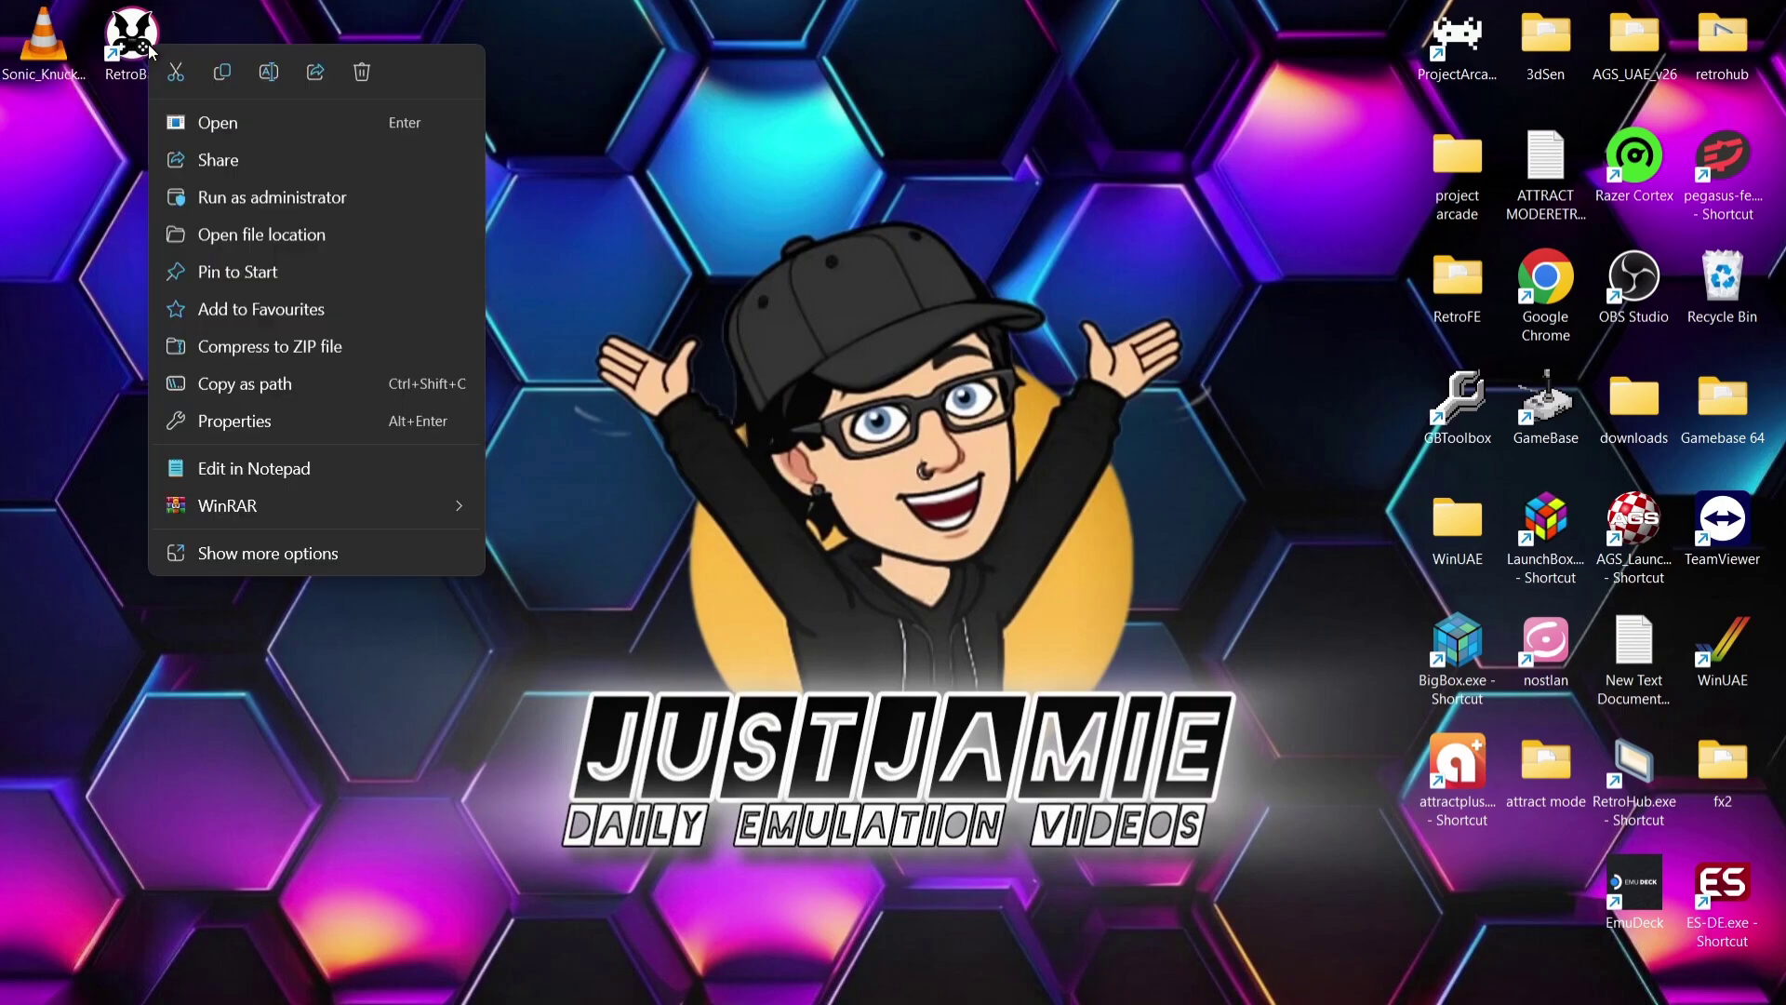
{"action": "left_click", "coordinate": [257, 240]}
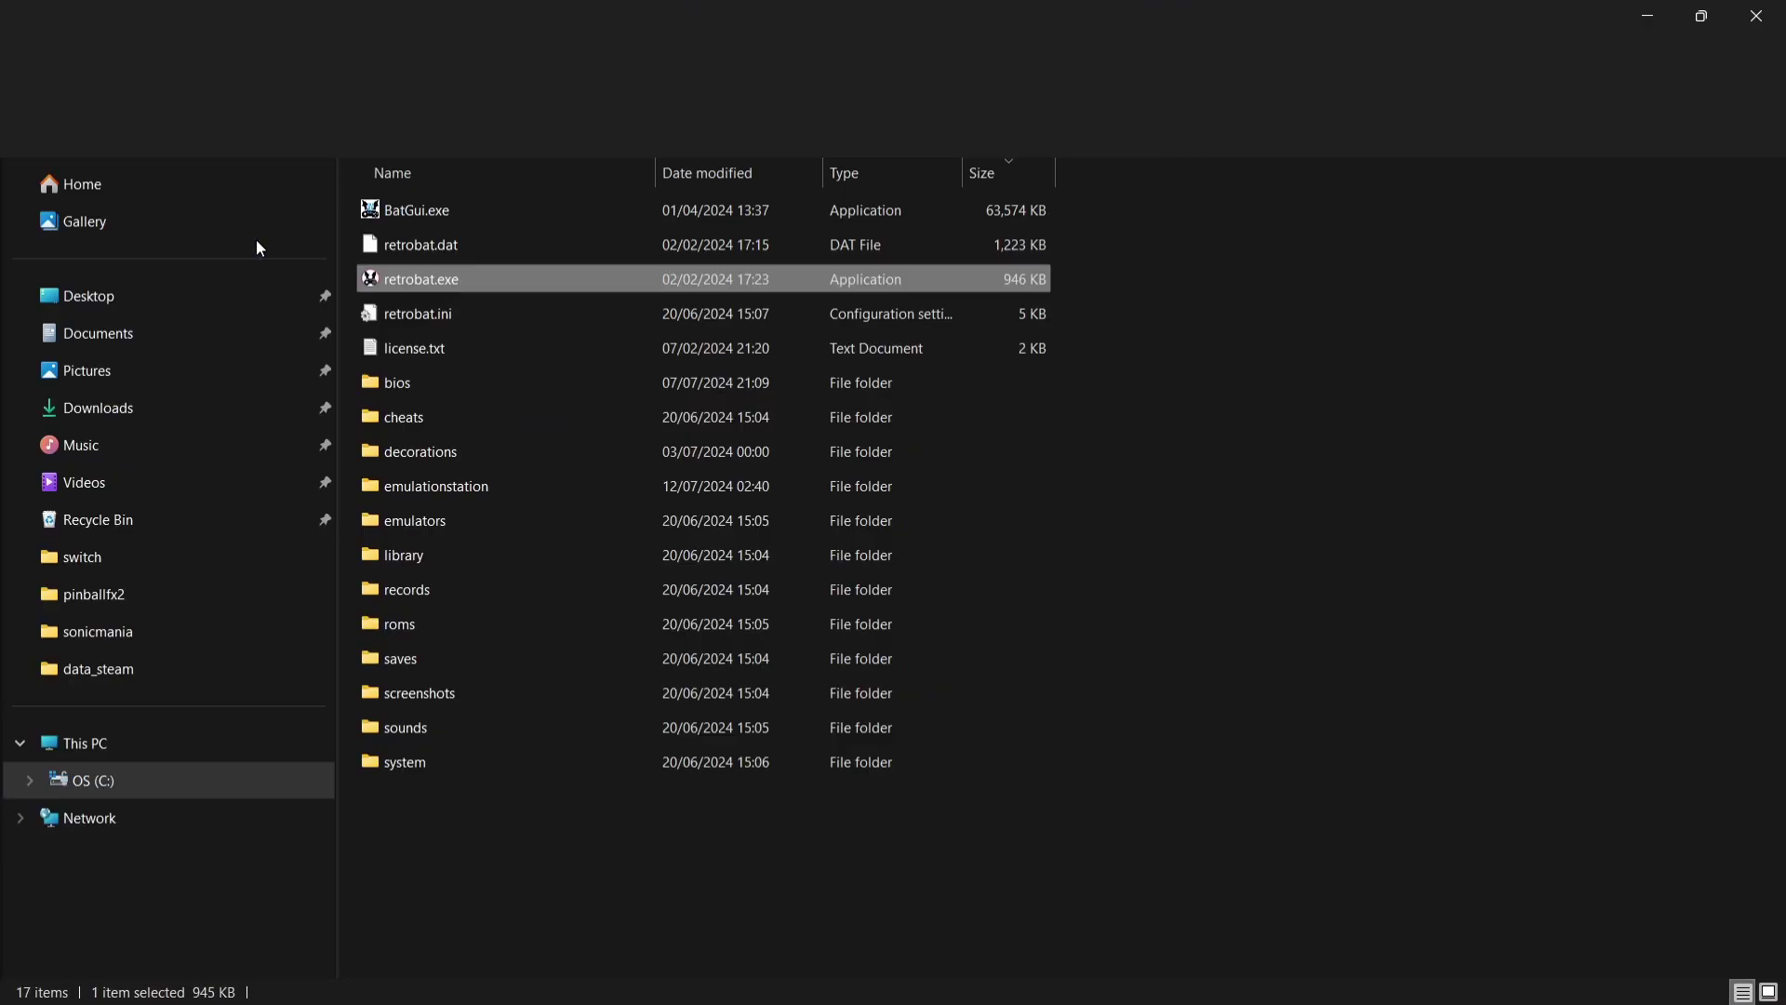
{"action": "double_click", "coordinate": [651, 624]}
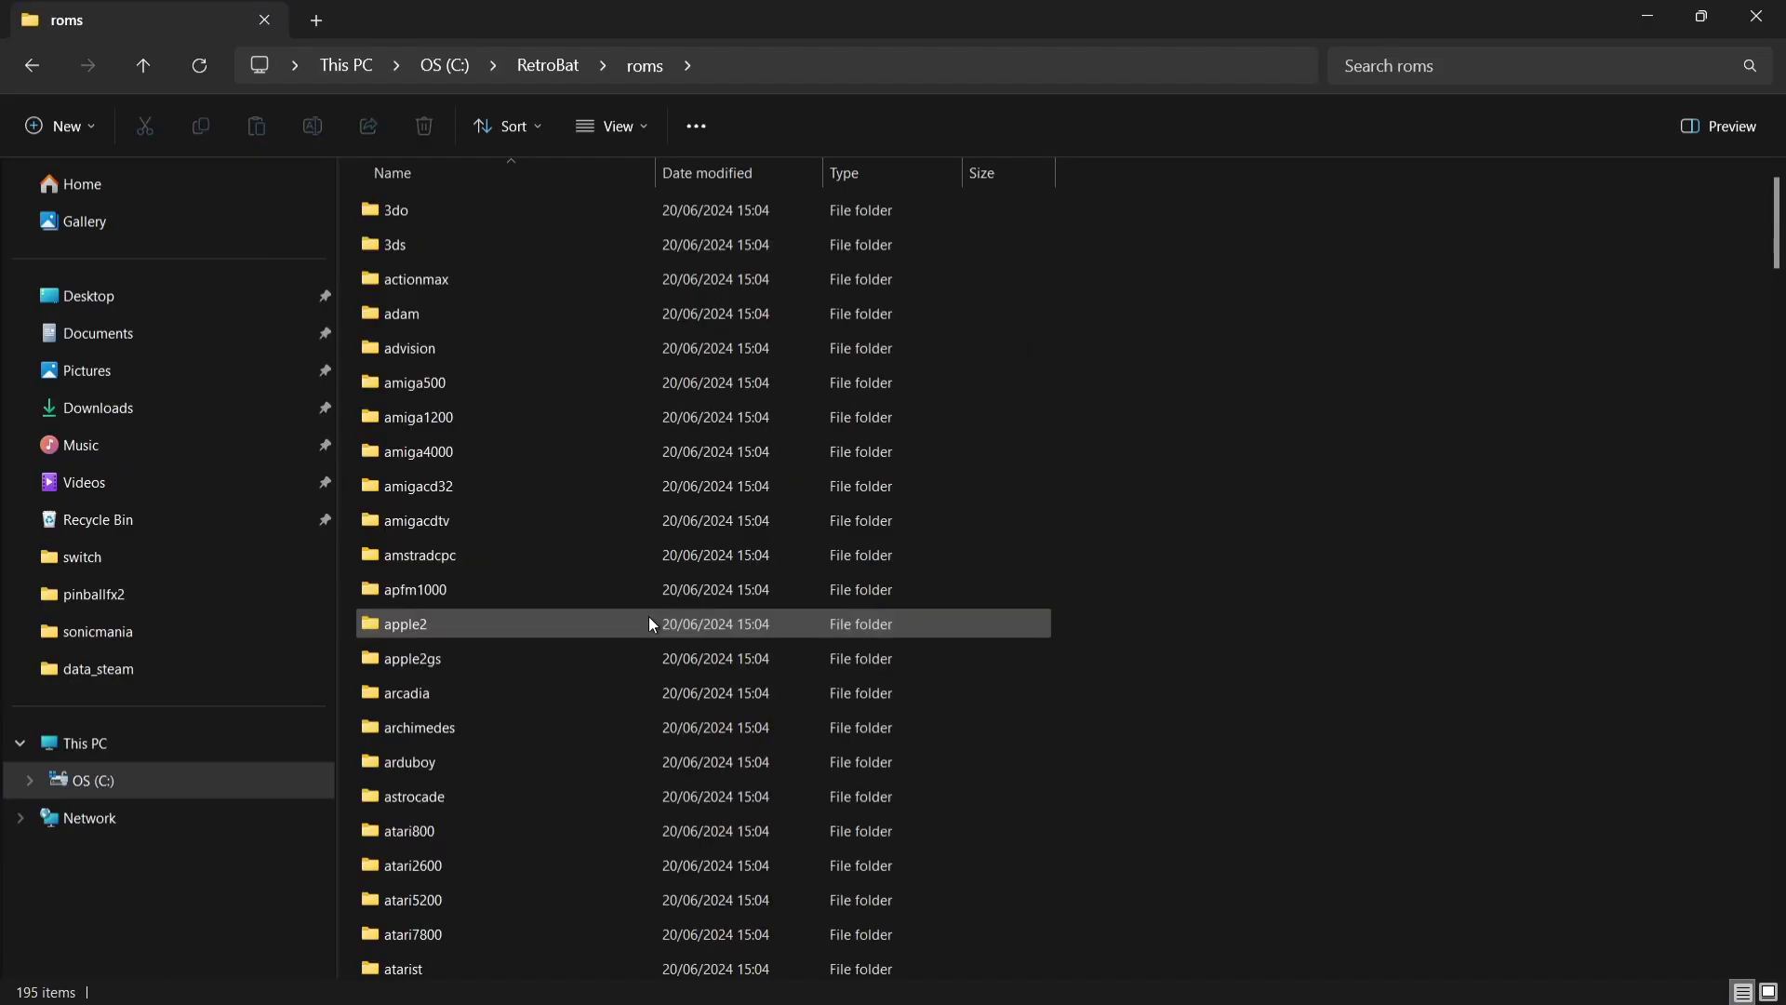
{"action": "left_click_drag", "start_coordinate": [1779, 200], "coordinate": [1781, 787]}
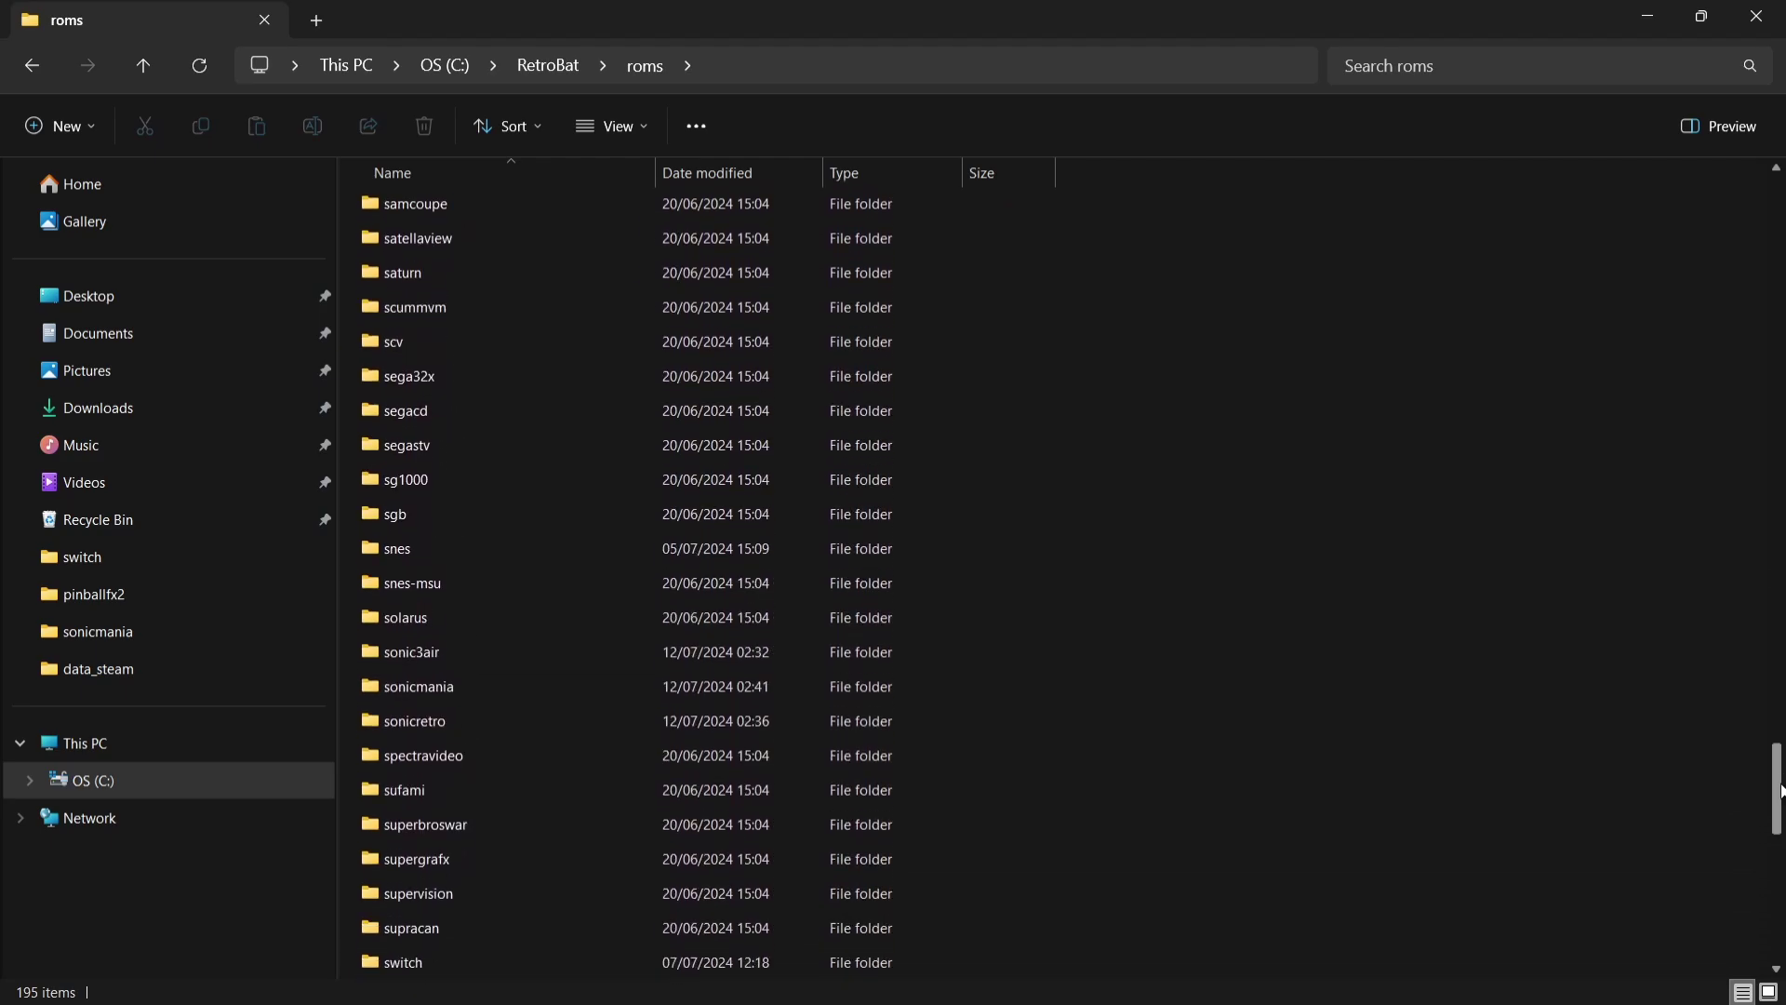
{"action": "double_click", "coordinate": [513, 651]}
- Move Sonic_Knuckles_wSonic3.bin from the desktop into sonic3air, close the folder, and launch RetroBat
{"action": "key", "text": "super+Down"}
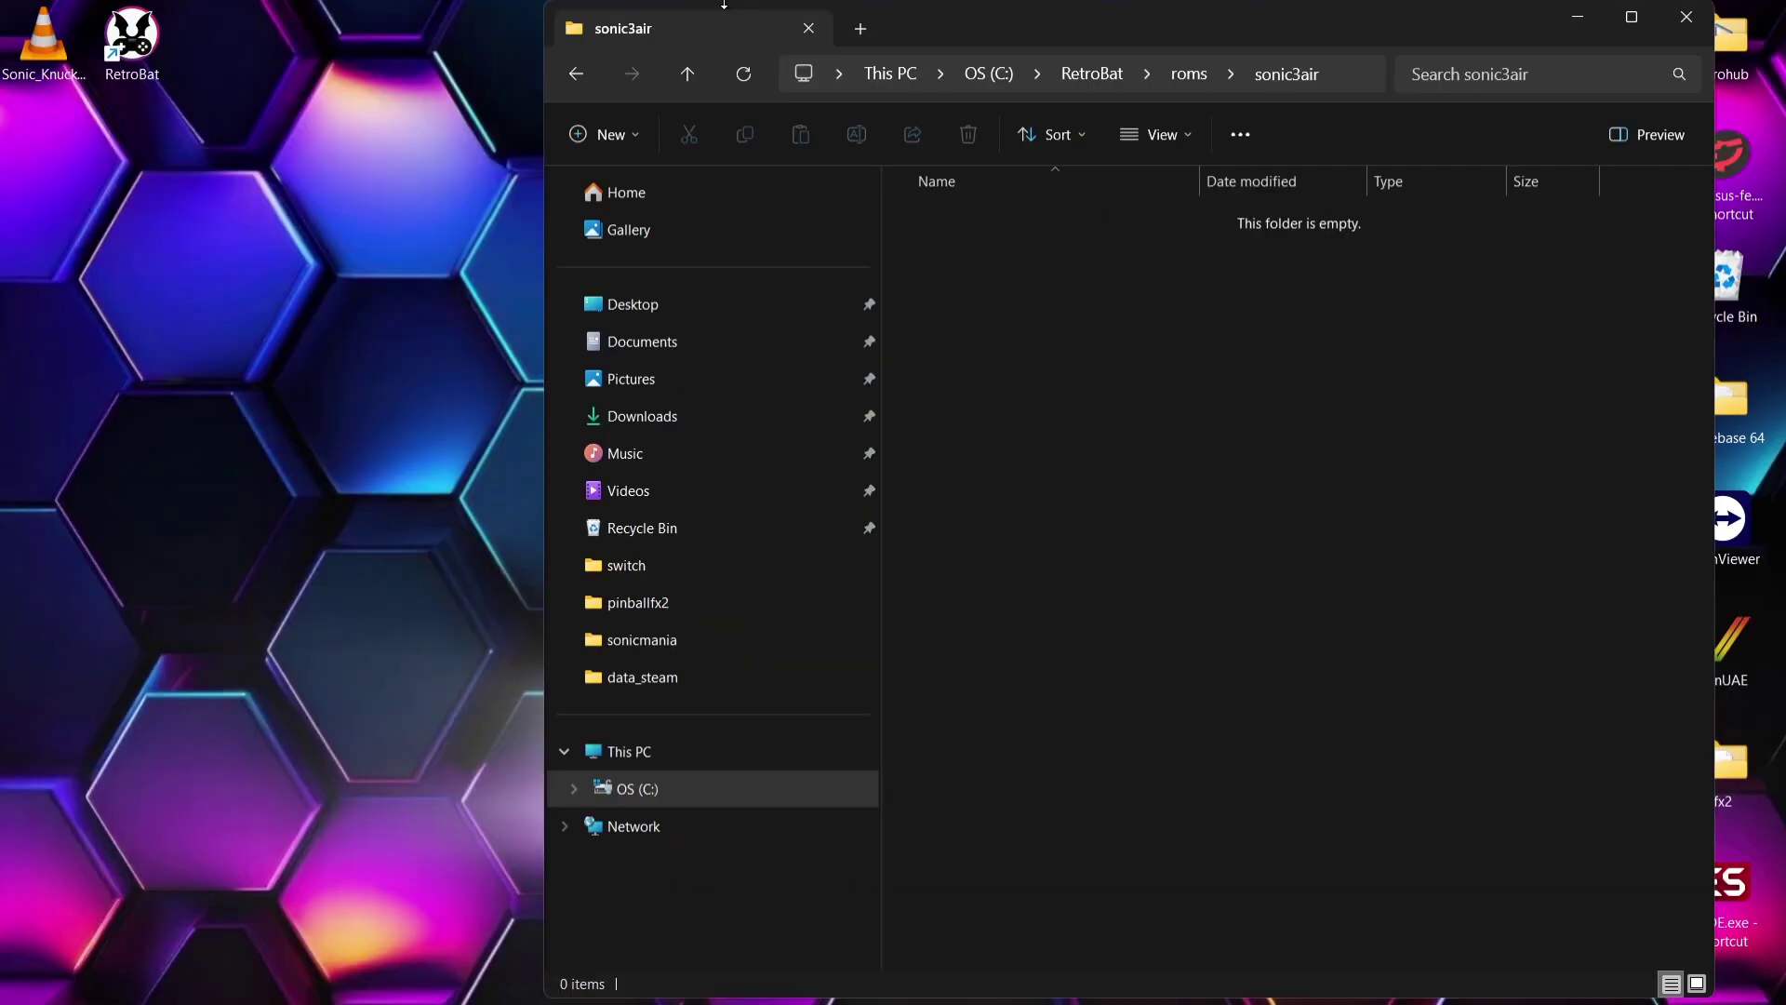
{"action": "left_click_drag", "start_coordinate": [44, 41], "coordinate": [1174, 368]}
{"action": "left_click", "coordinate": [1174, 368]}
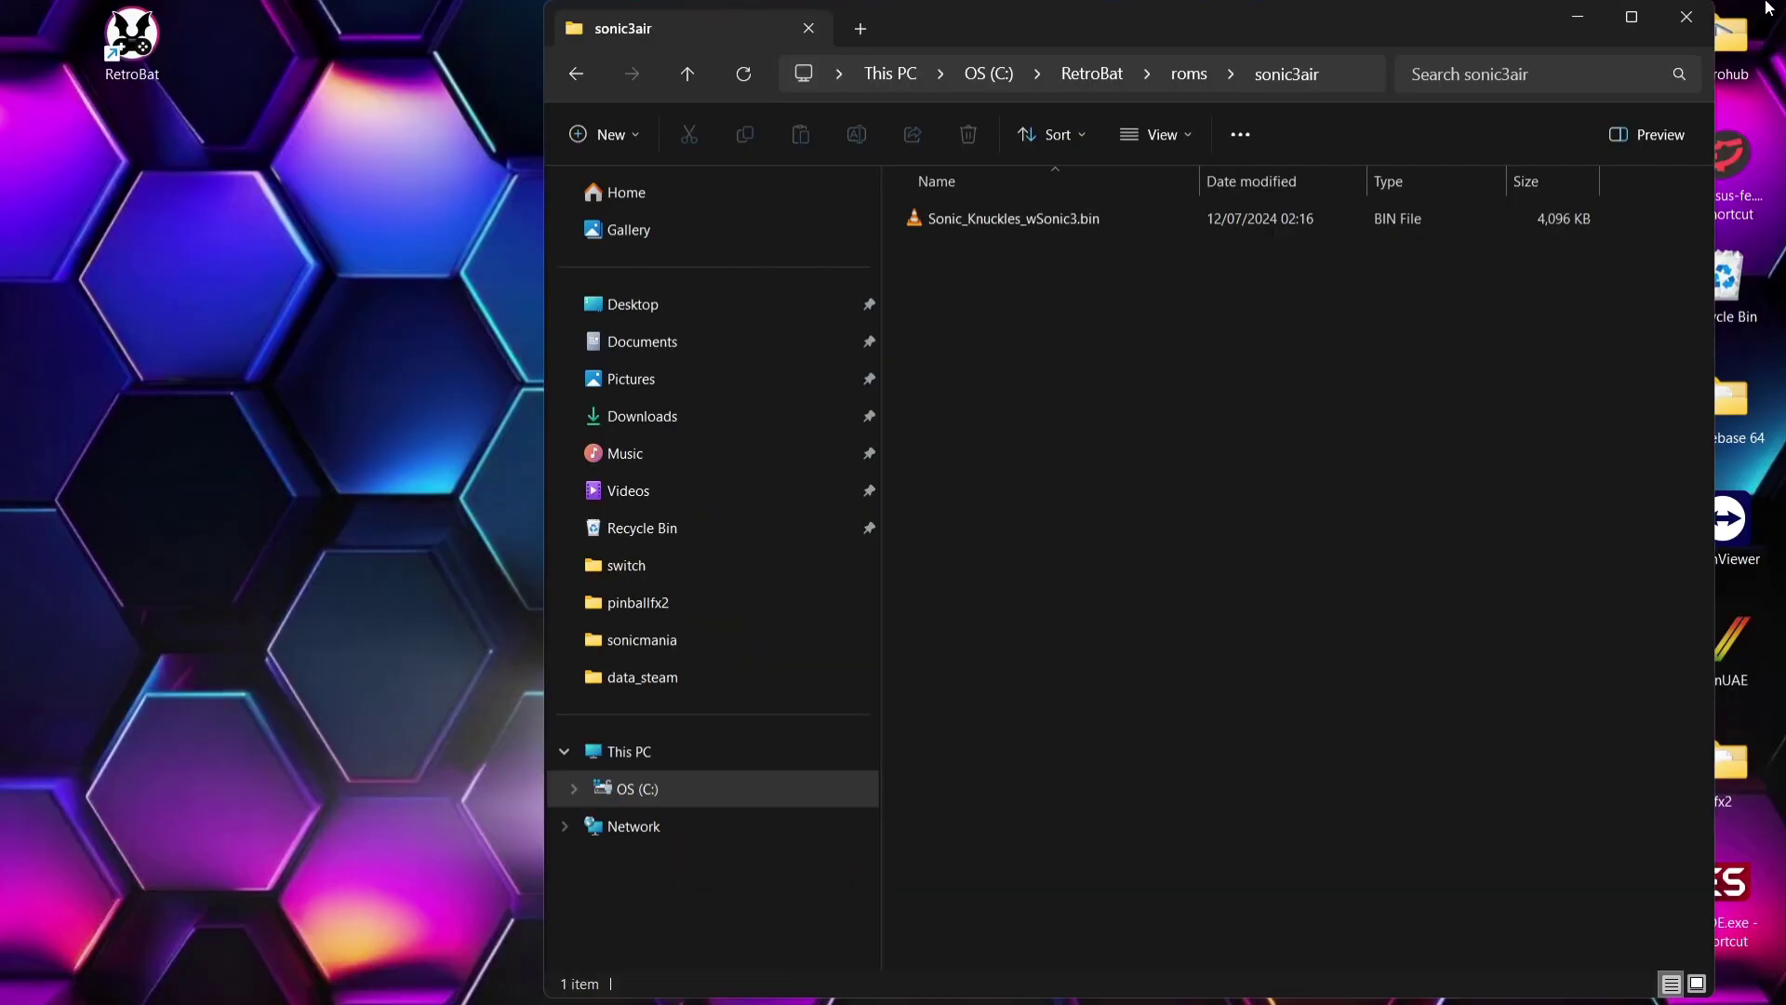
{"action": "left_click", "coordinate": [1687, 17]}
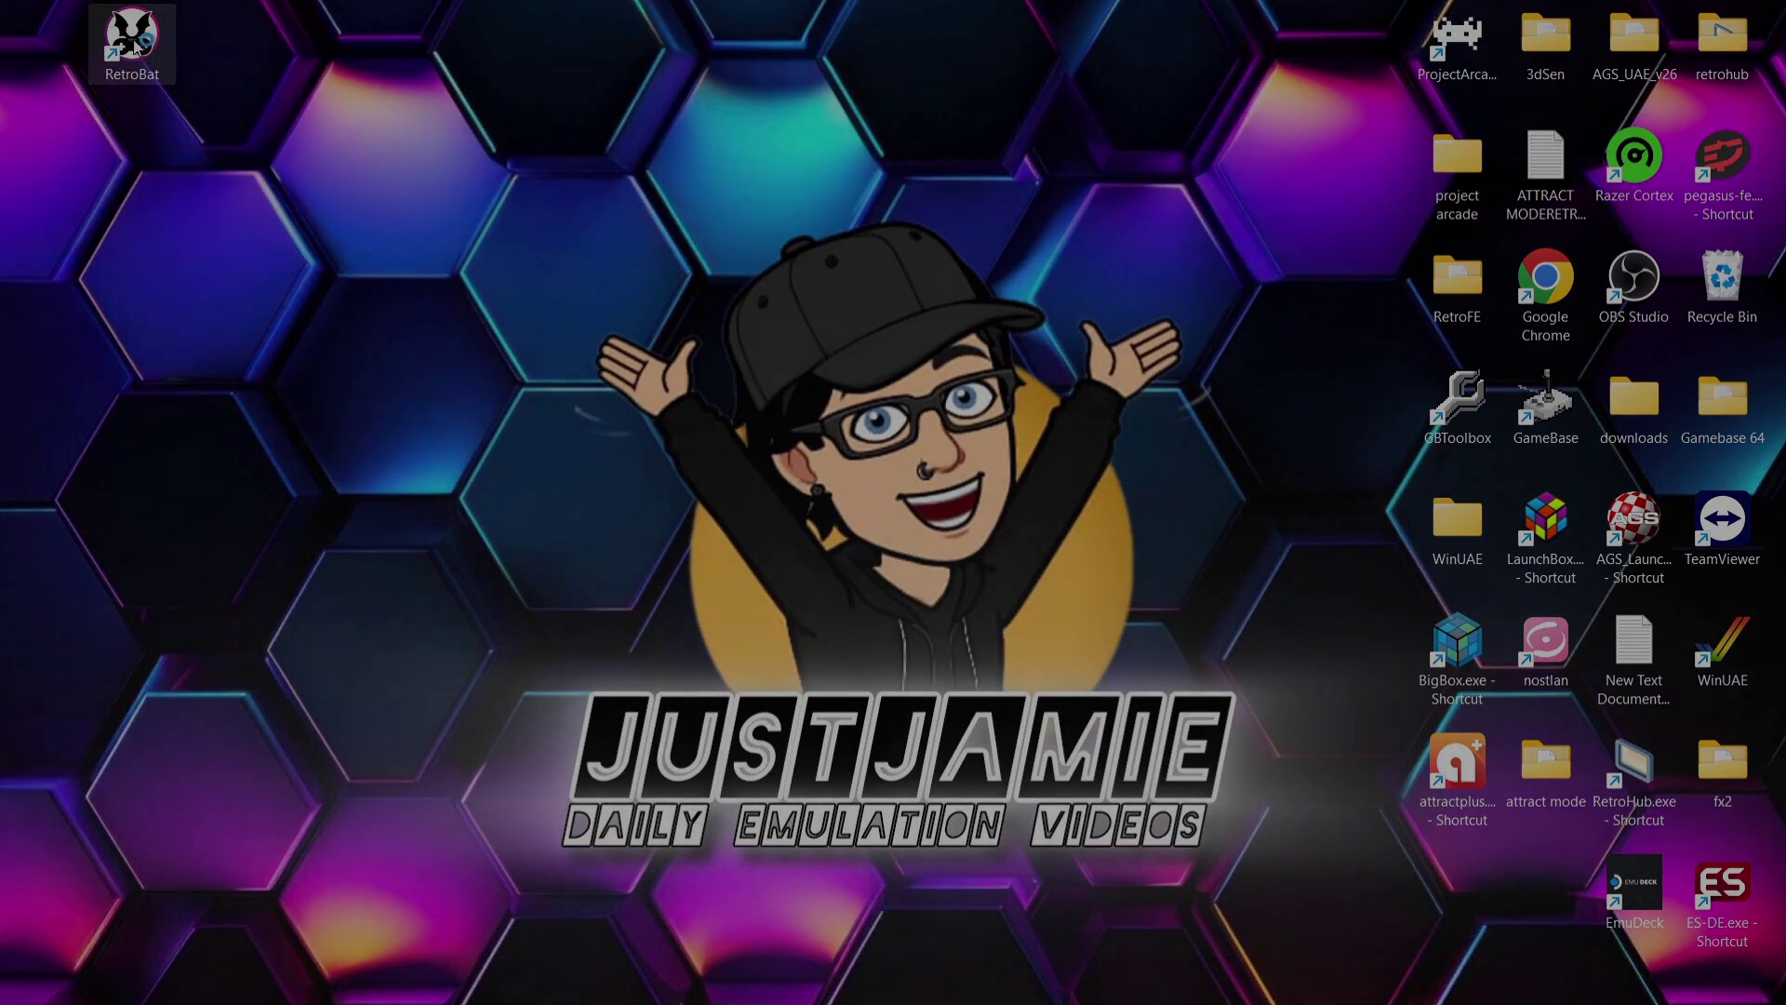
{"action": "double_click", "coordinate": [133, 44]}
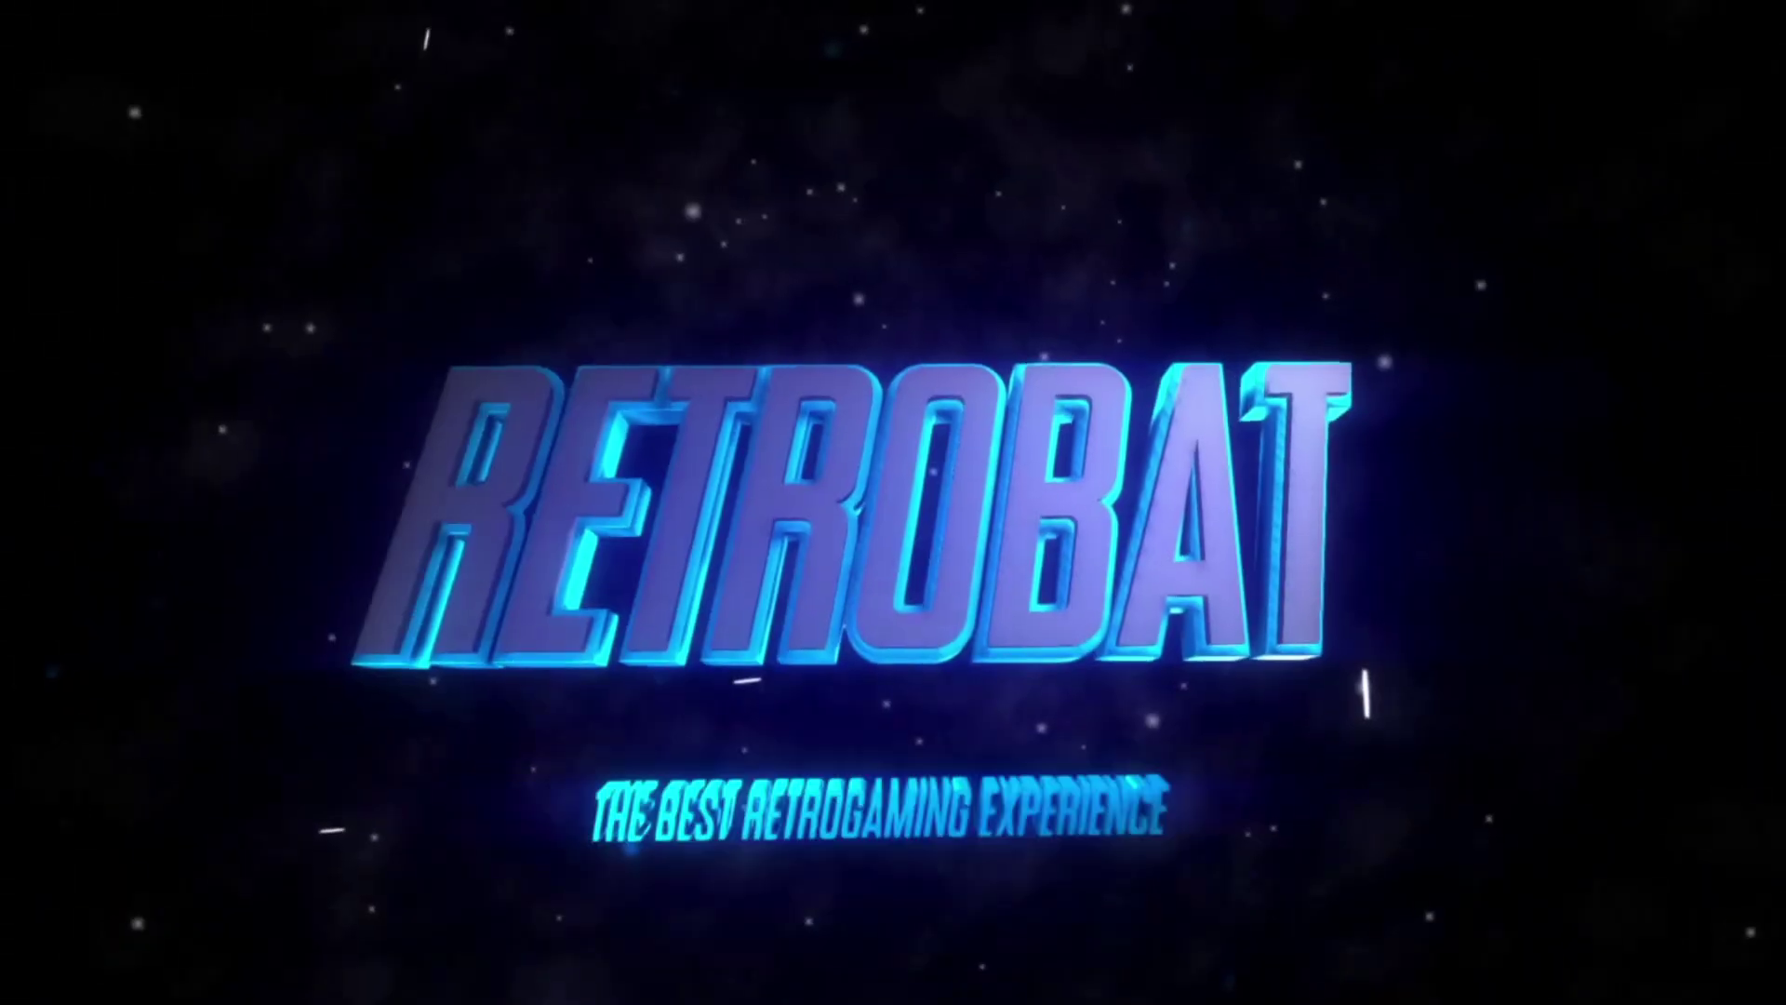
- Cycle the system carousel around to Ports and open its game list
{"action": "key", "text": "super"}
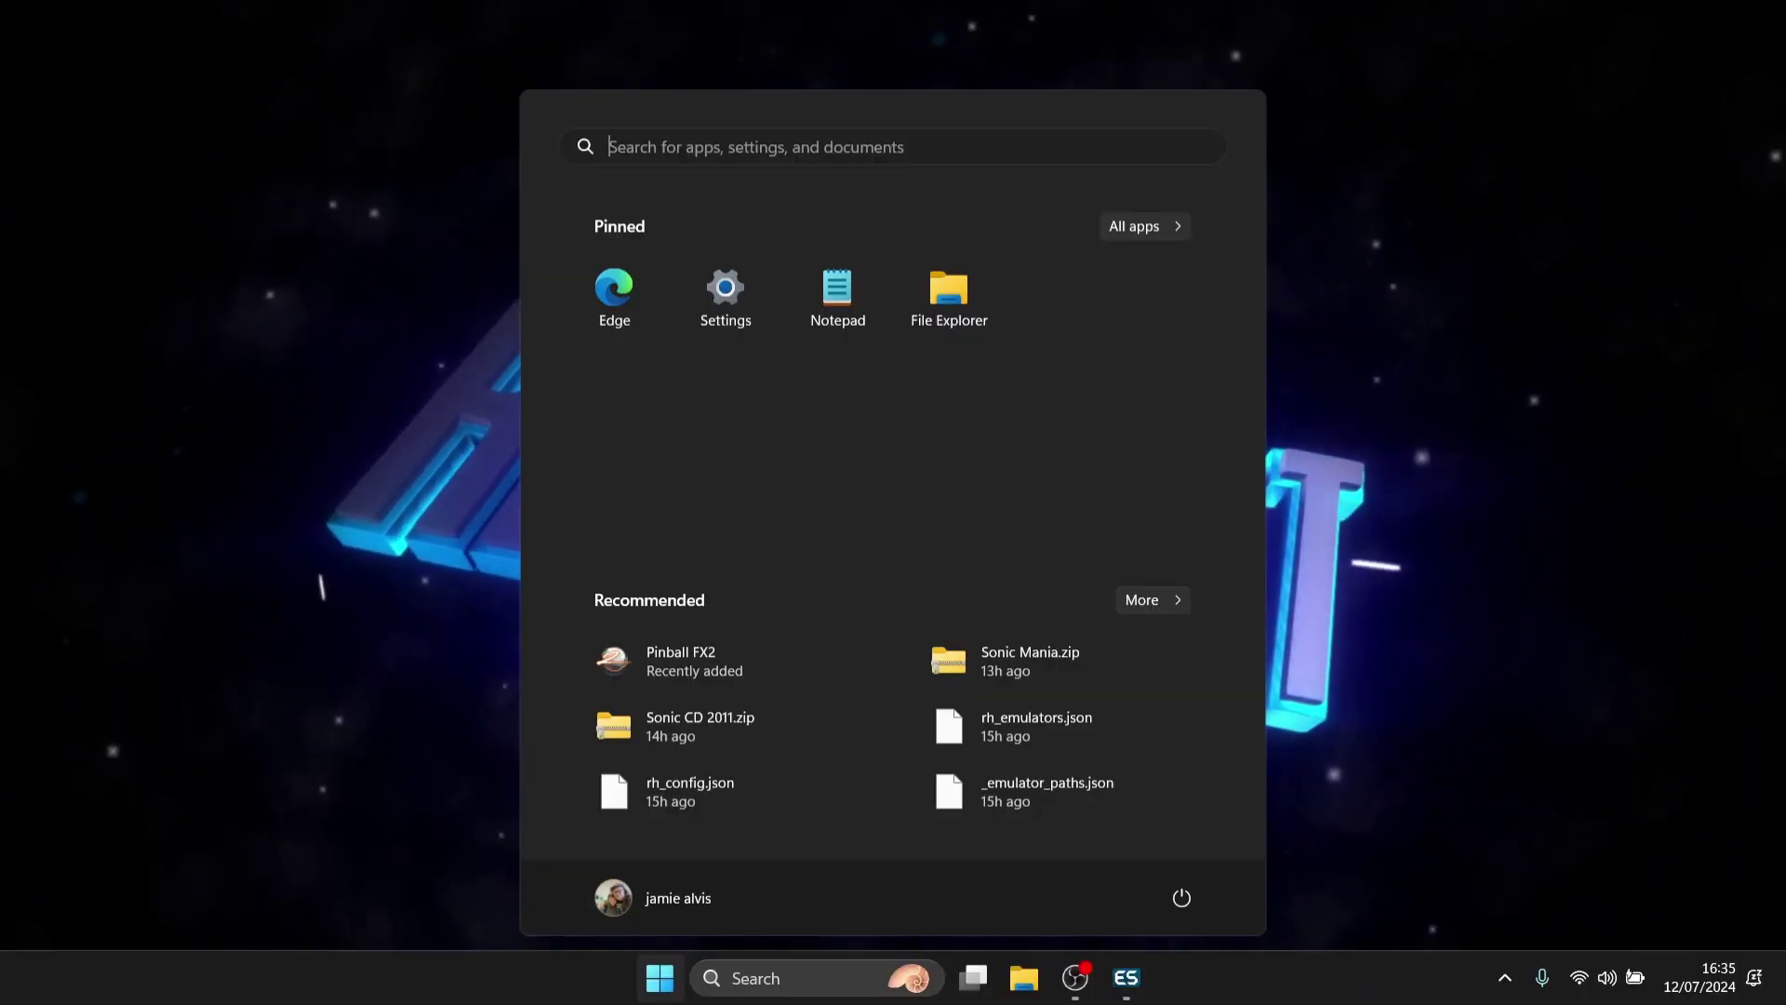
{"action": "key", "text": "super"}
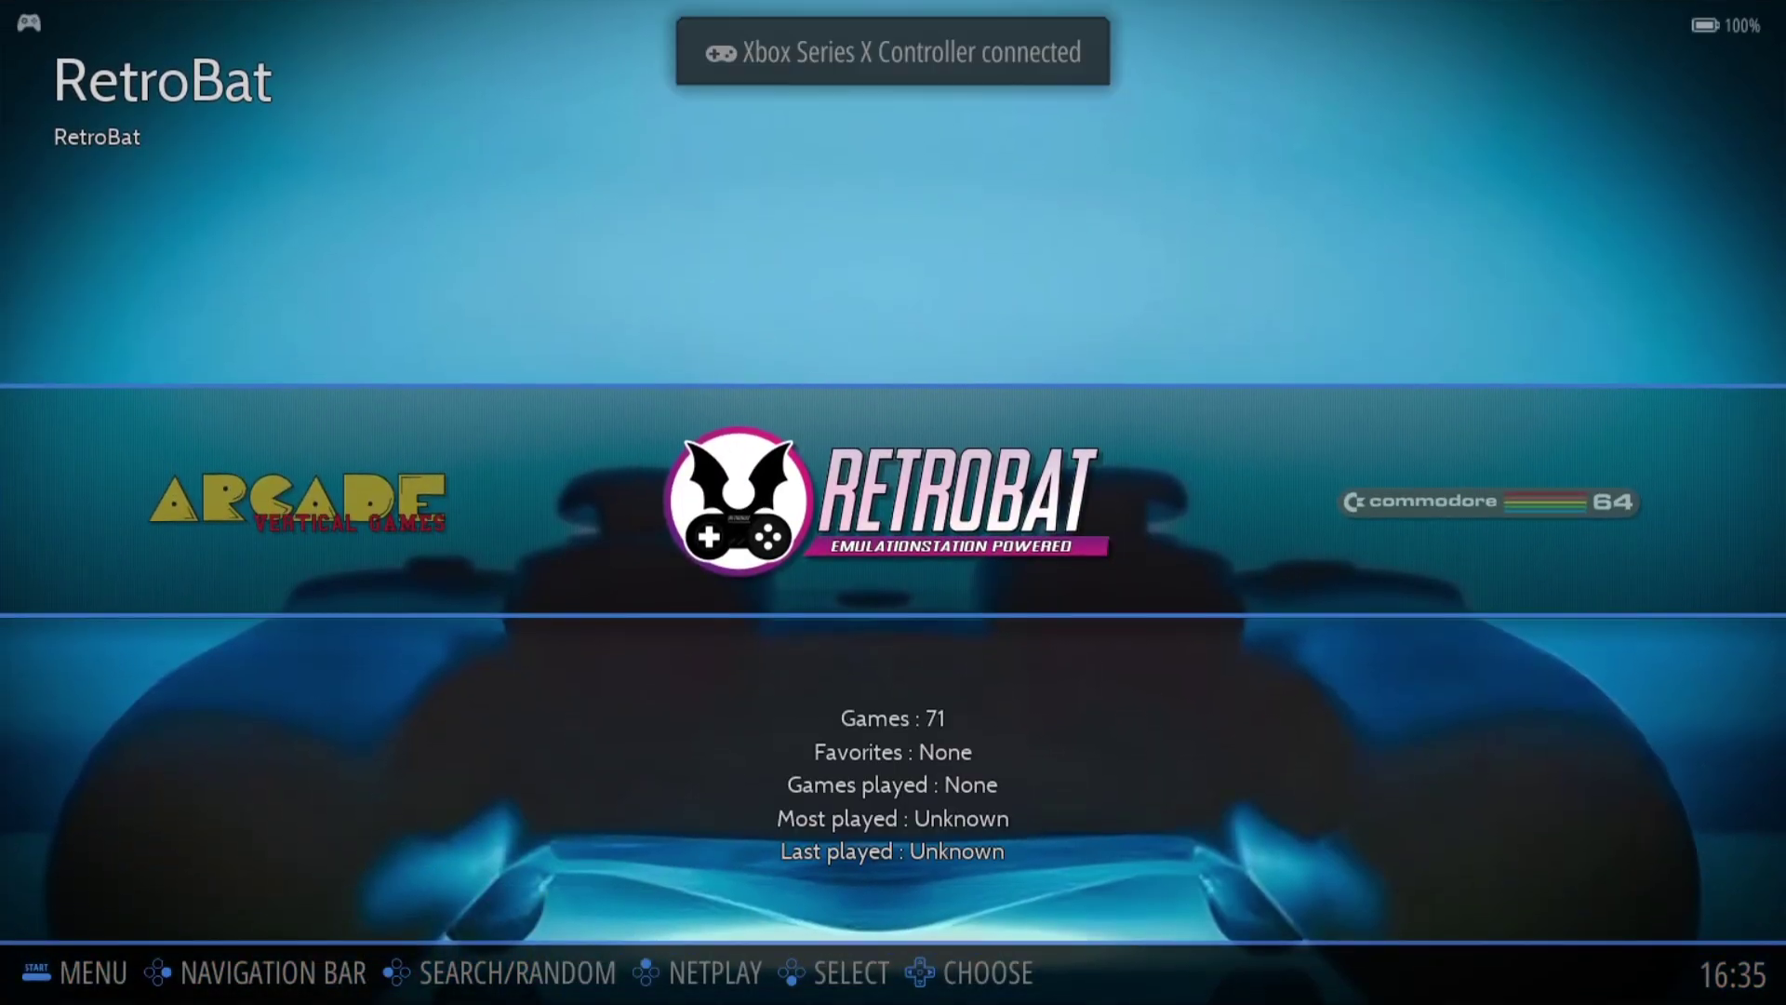
{"action": "key", "text": "Right"}
{"action": "key", "text": "Right"}
{"action": "key", "text": "Right"}
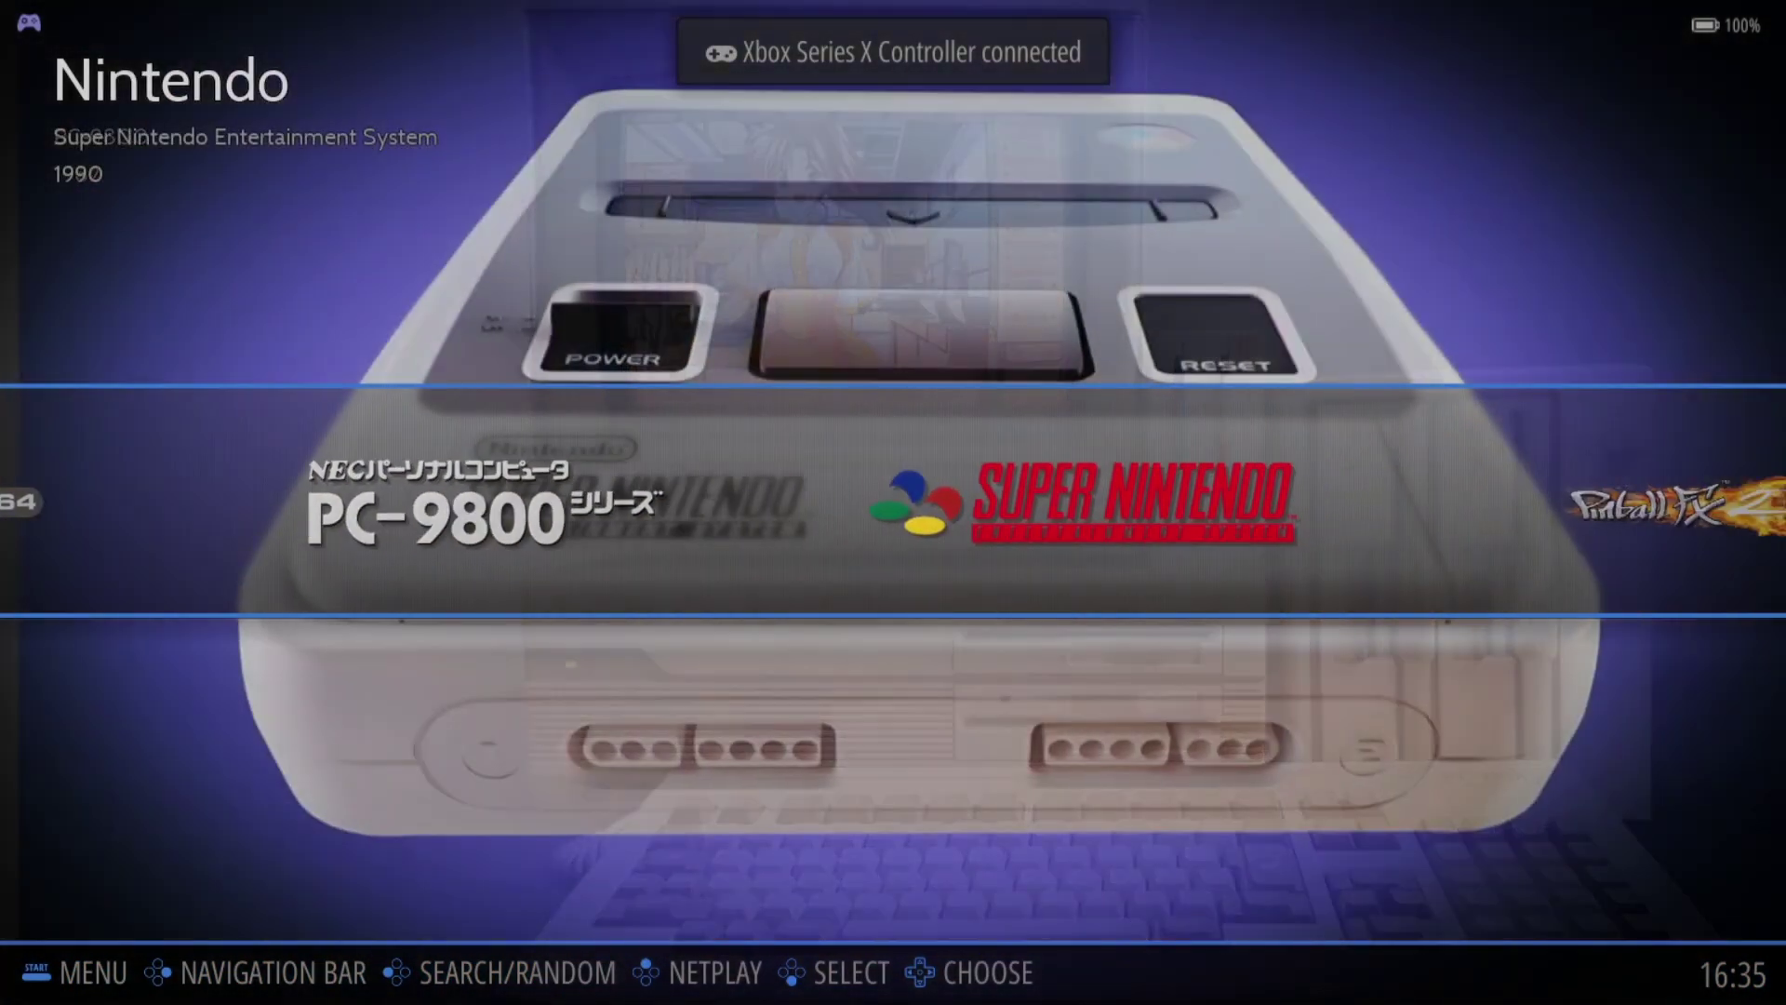
{"action": "key", "text": "Right"}
{"action": "key", "text": "Right"}
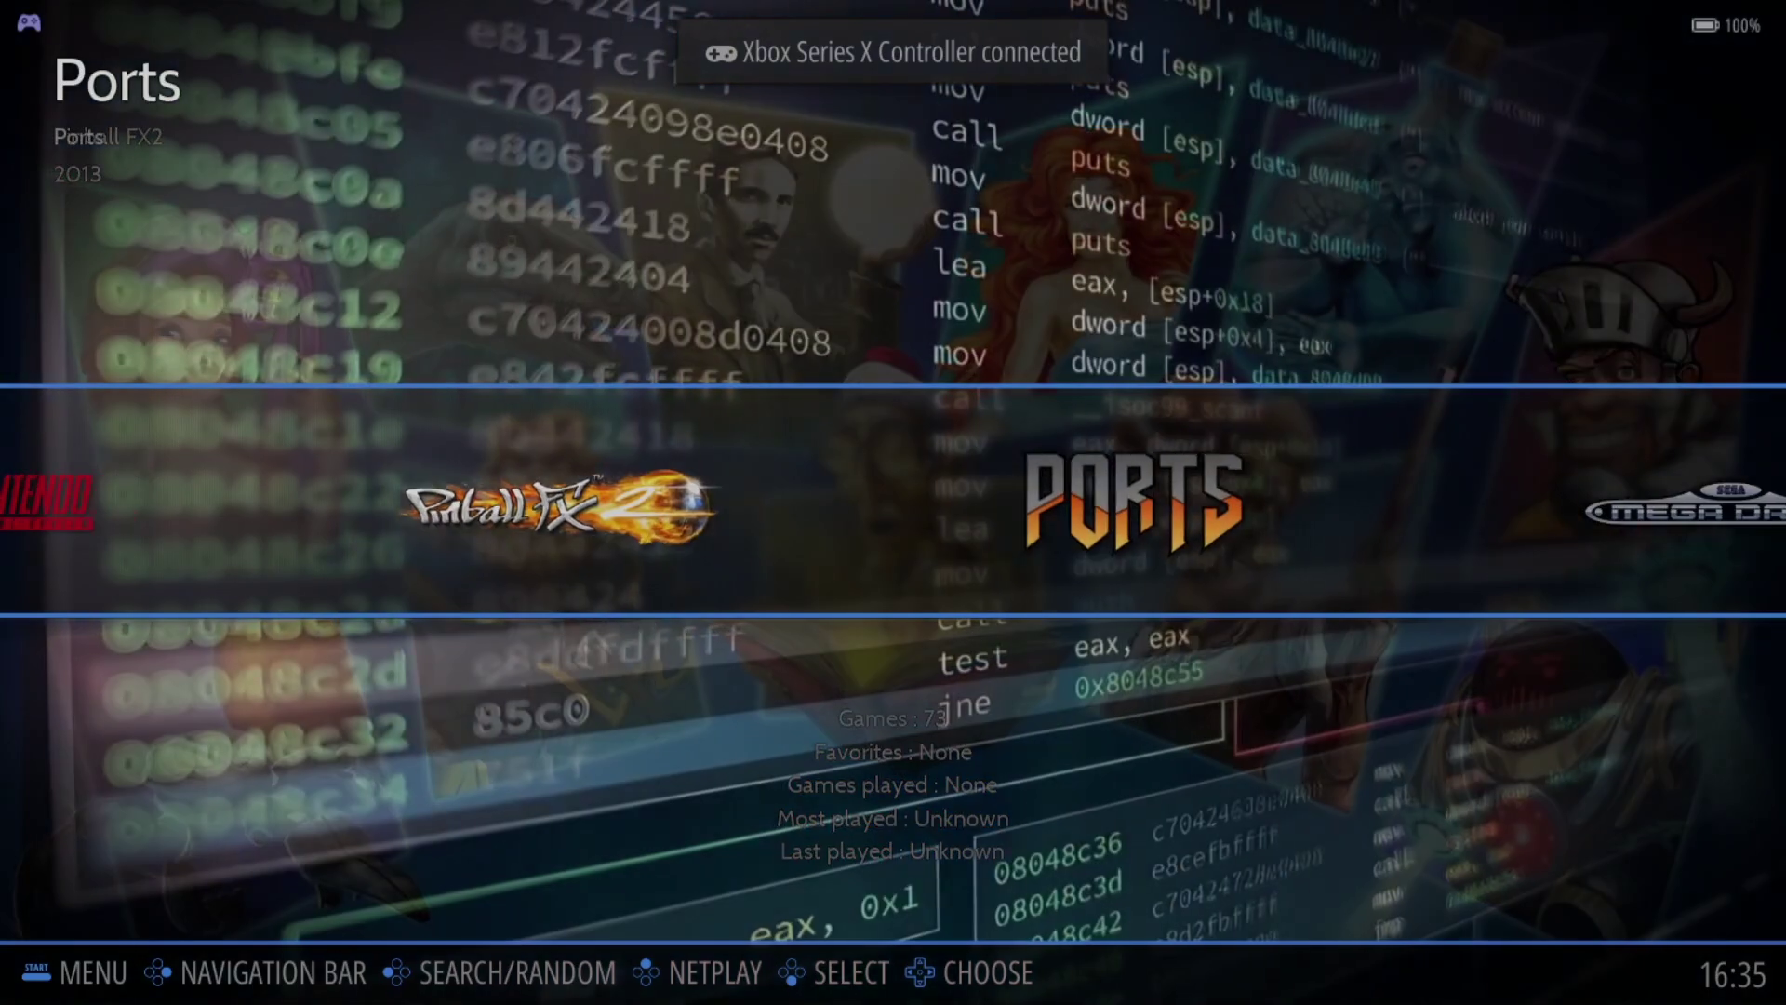
{"action": "key", "text": "Right"}
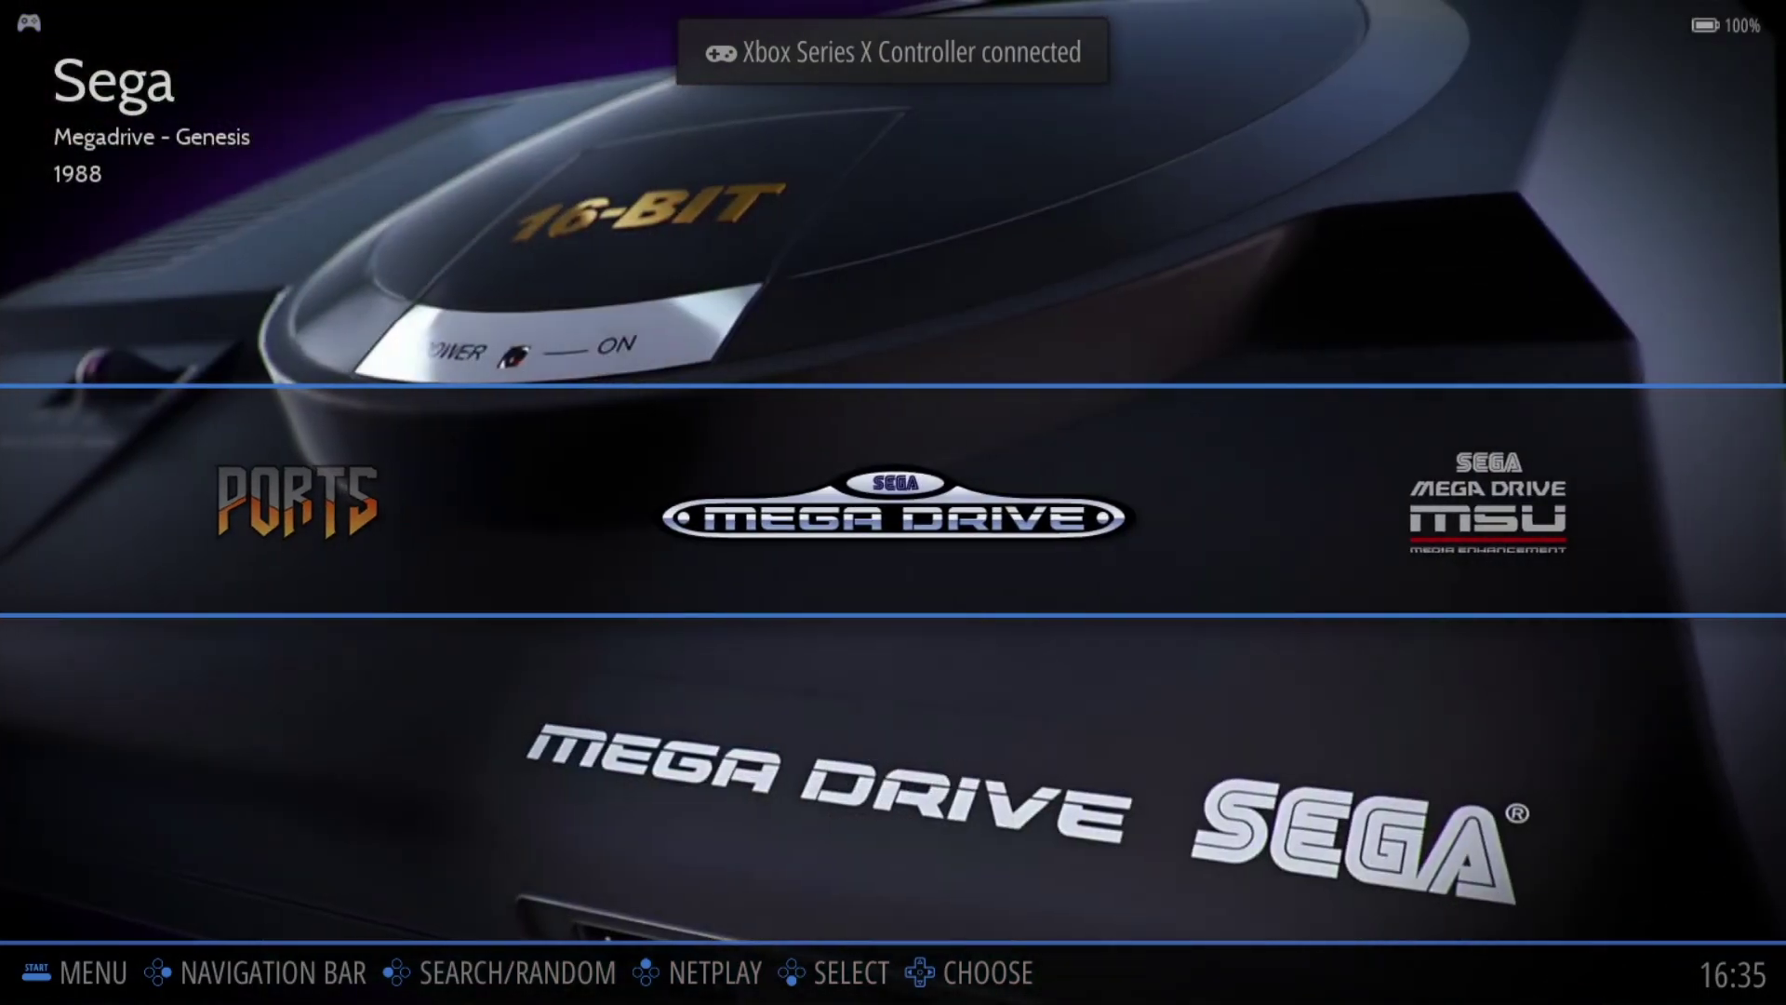
{"action": "key", "text": "Right"}
{"action": "key", "text": "Right"}
{"action": "key", "text": "Right"}
{"action": "key", "text": "Right"}
{"action": "key", "text": "Right"}
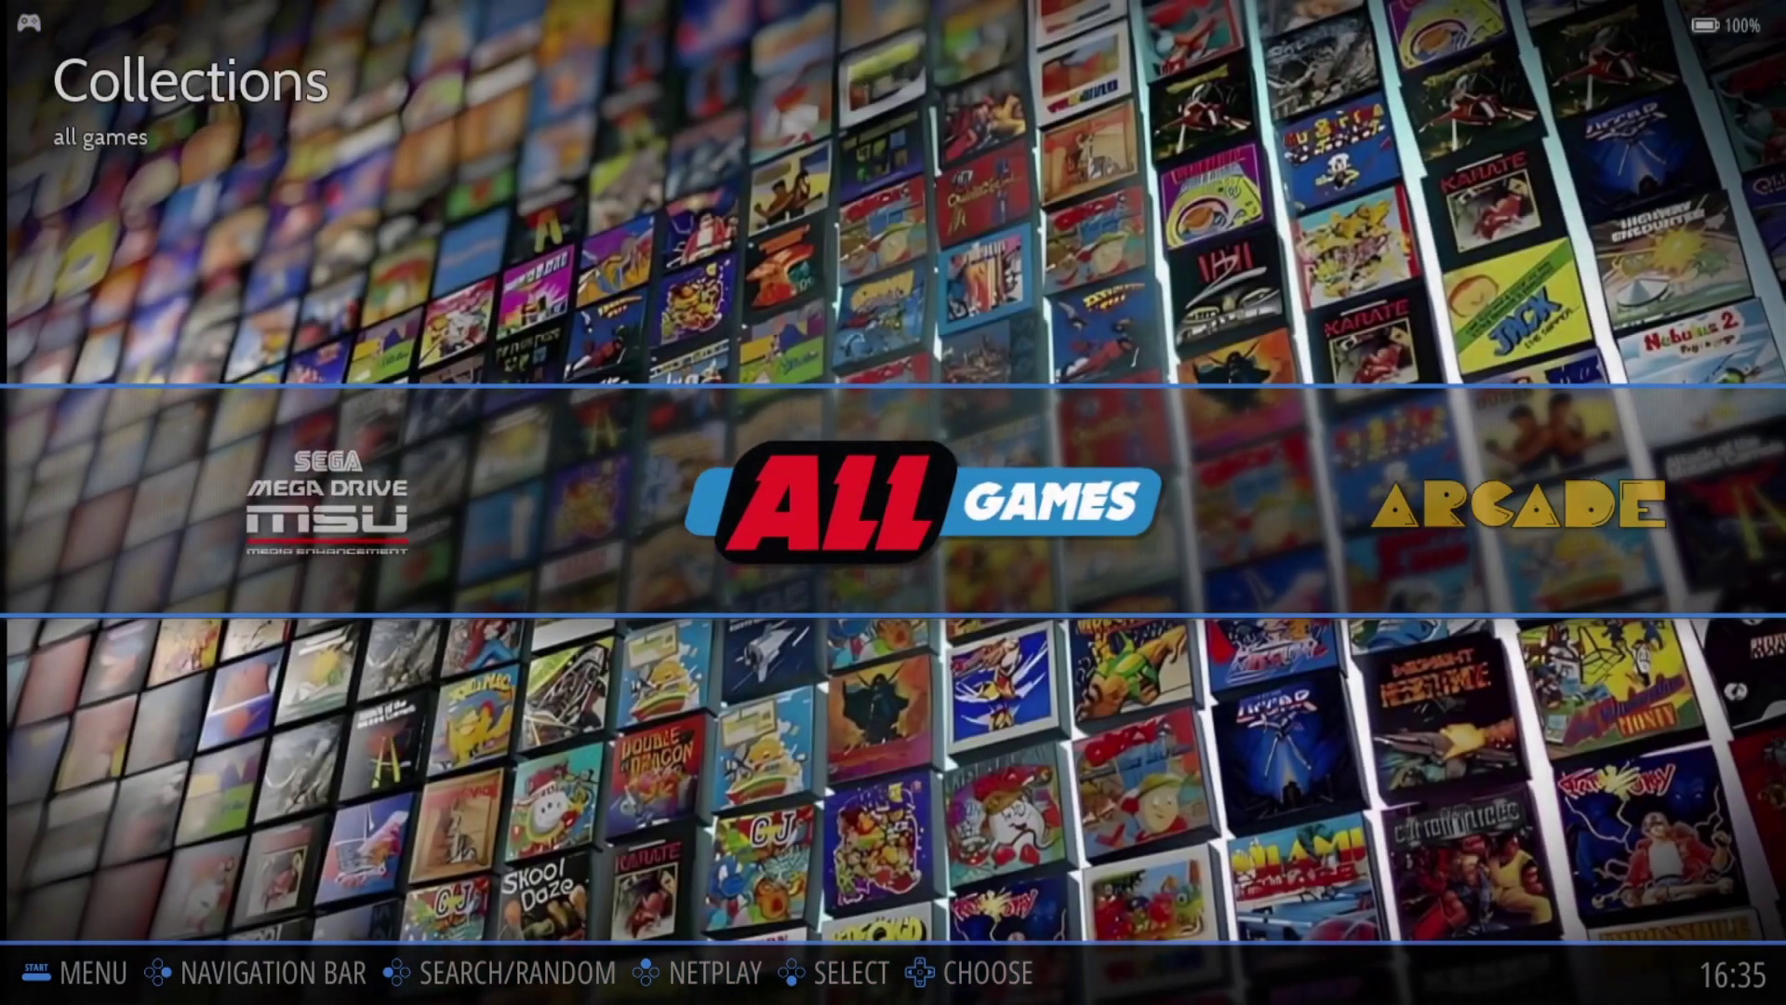
{"action": "key", "text": "Right"}
{"action": "key", "text": "Right"}
{"action": "key", "text": "Right"}
{"action": "key", "text": "Right"}
{"action": "key", "text": "Right"}
{"action": "key", "text": "Right"}
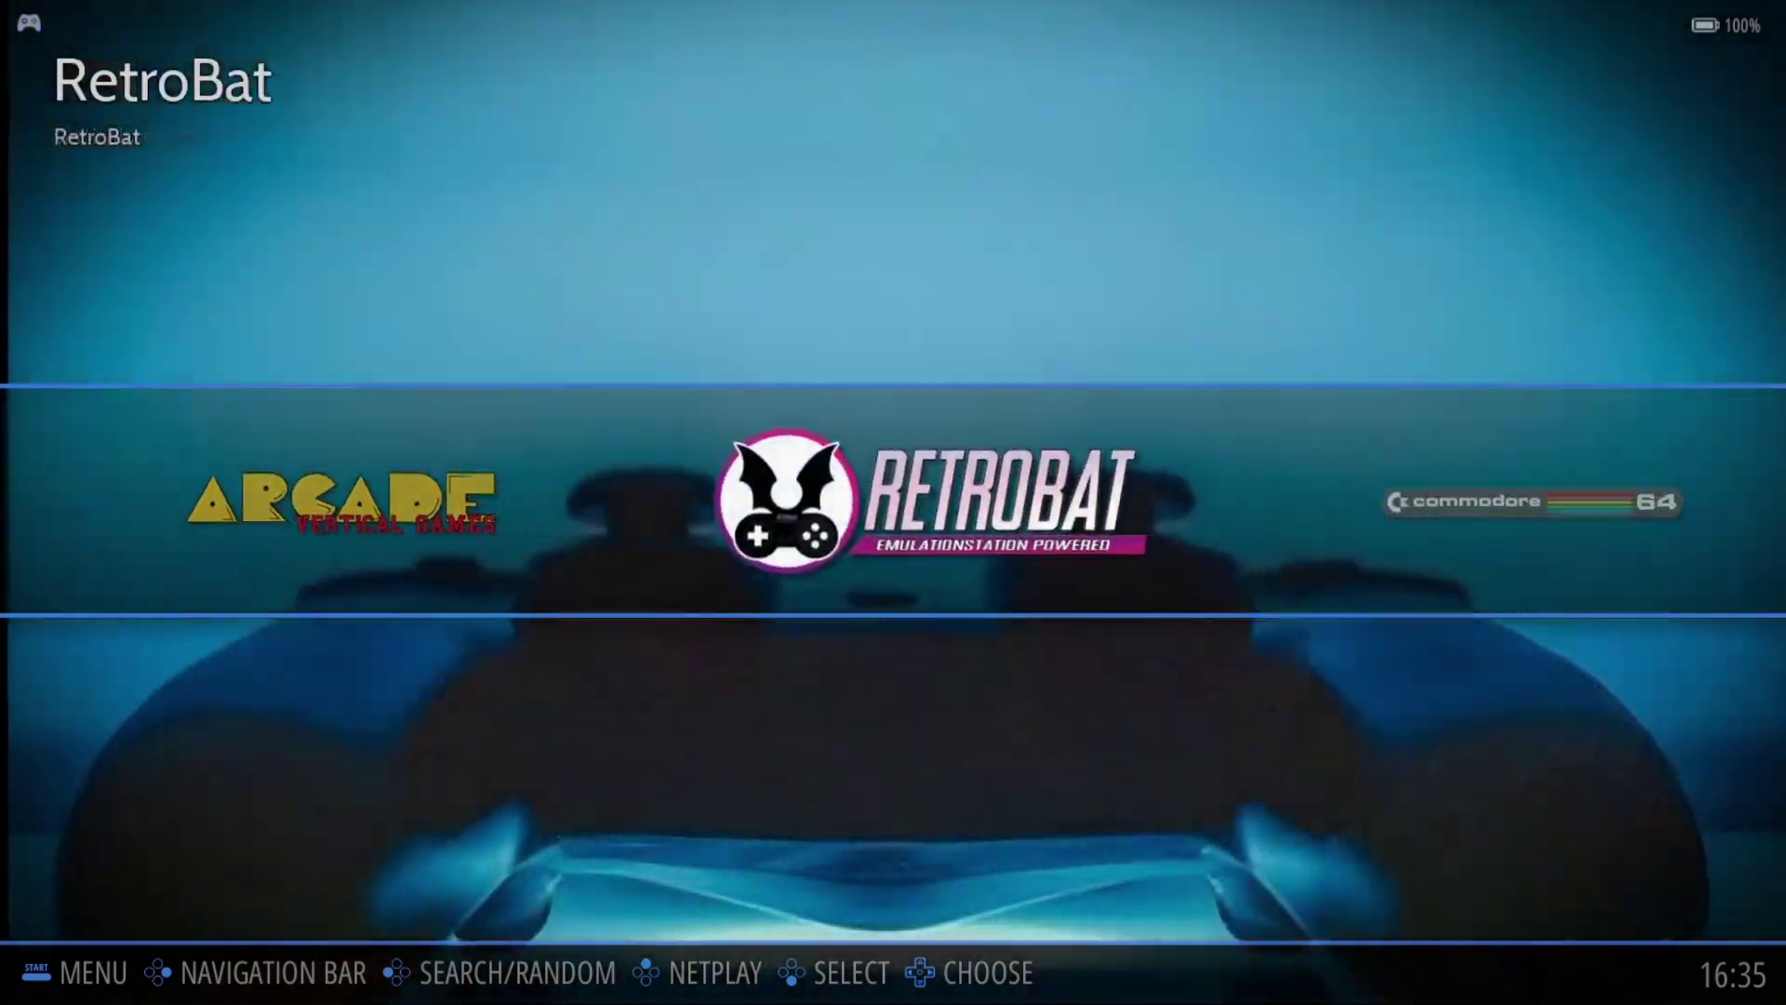
{"action": "key", "text": "Right"}
{"action": "key", "text": "Right"}
{"action": "key", "text": "Right"}
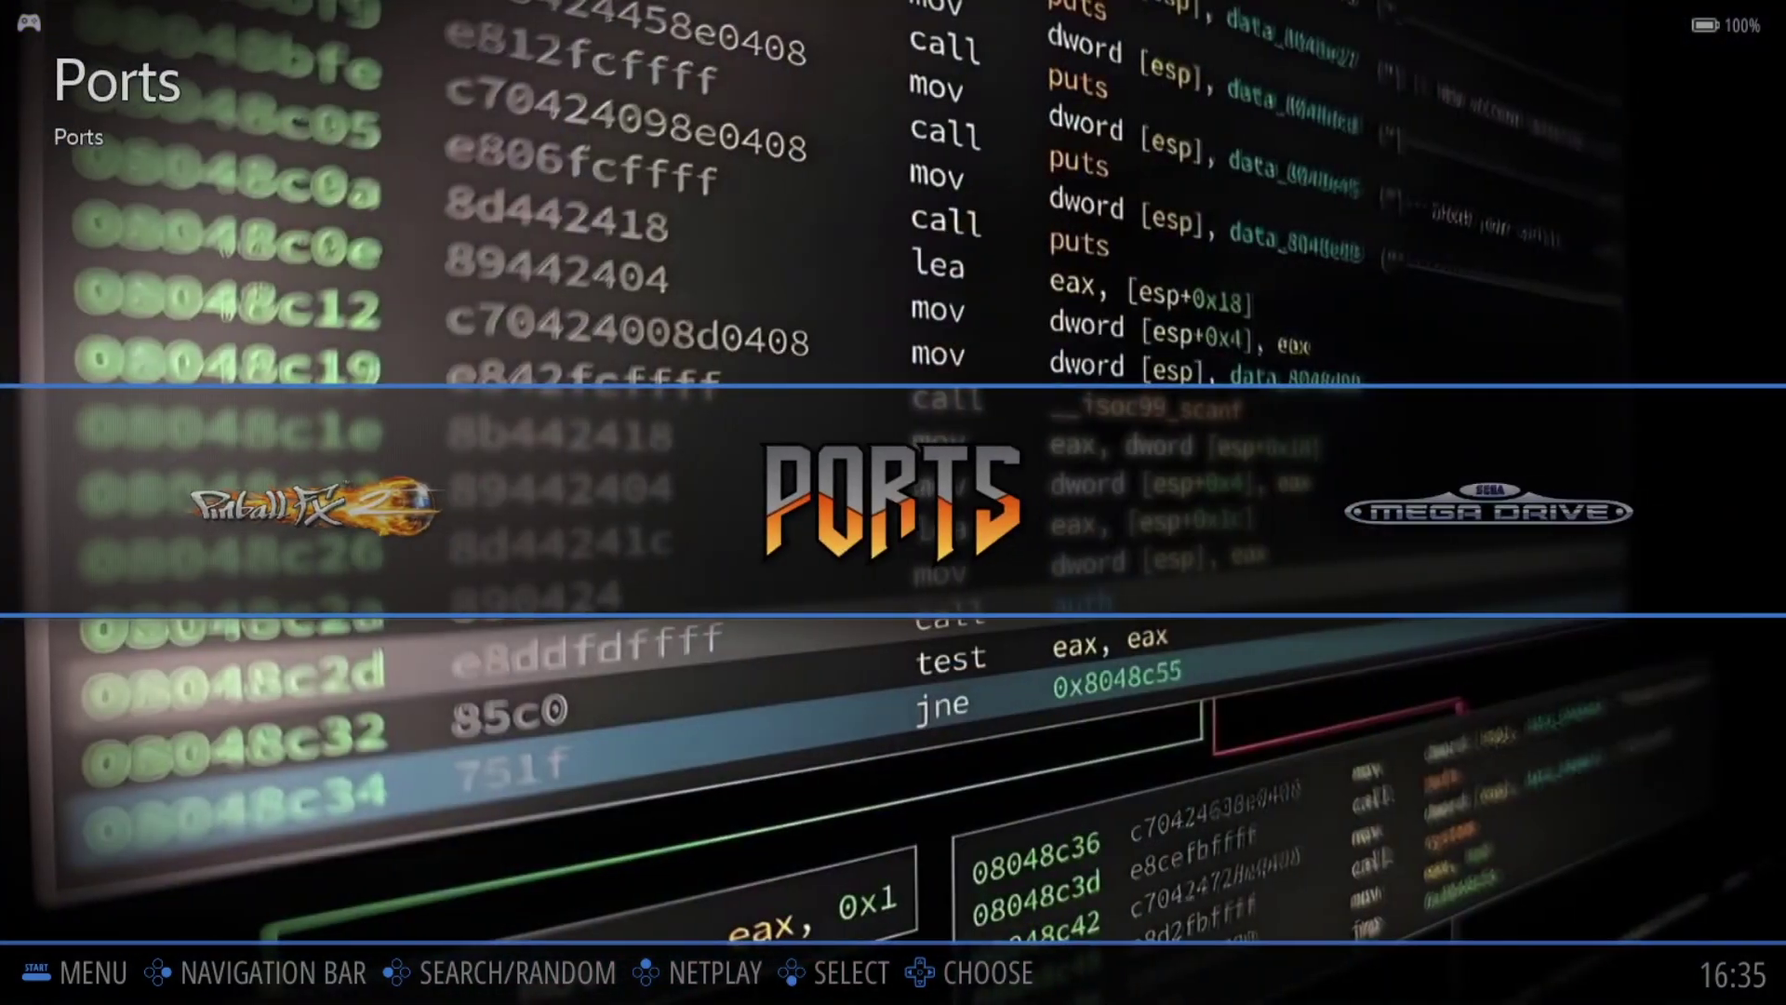
{"action": "key", "text": "Return"}
{"action": "key", "text": "Right"}
{"action": "key", "text": "Right"}
{"action": "key", "text": "Right"}
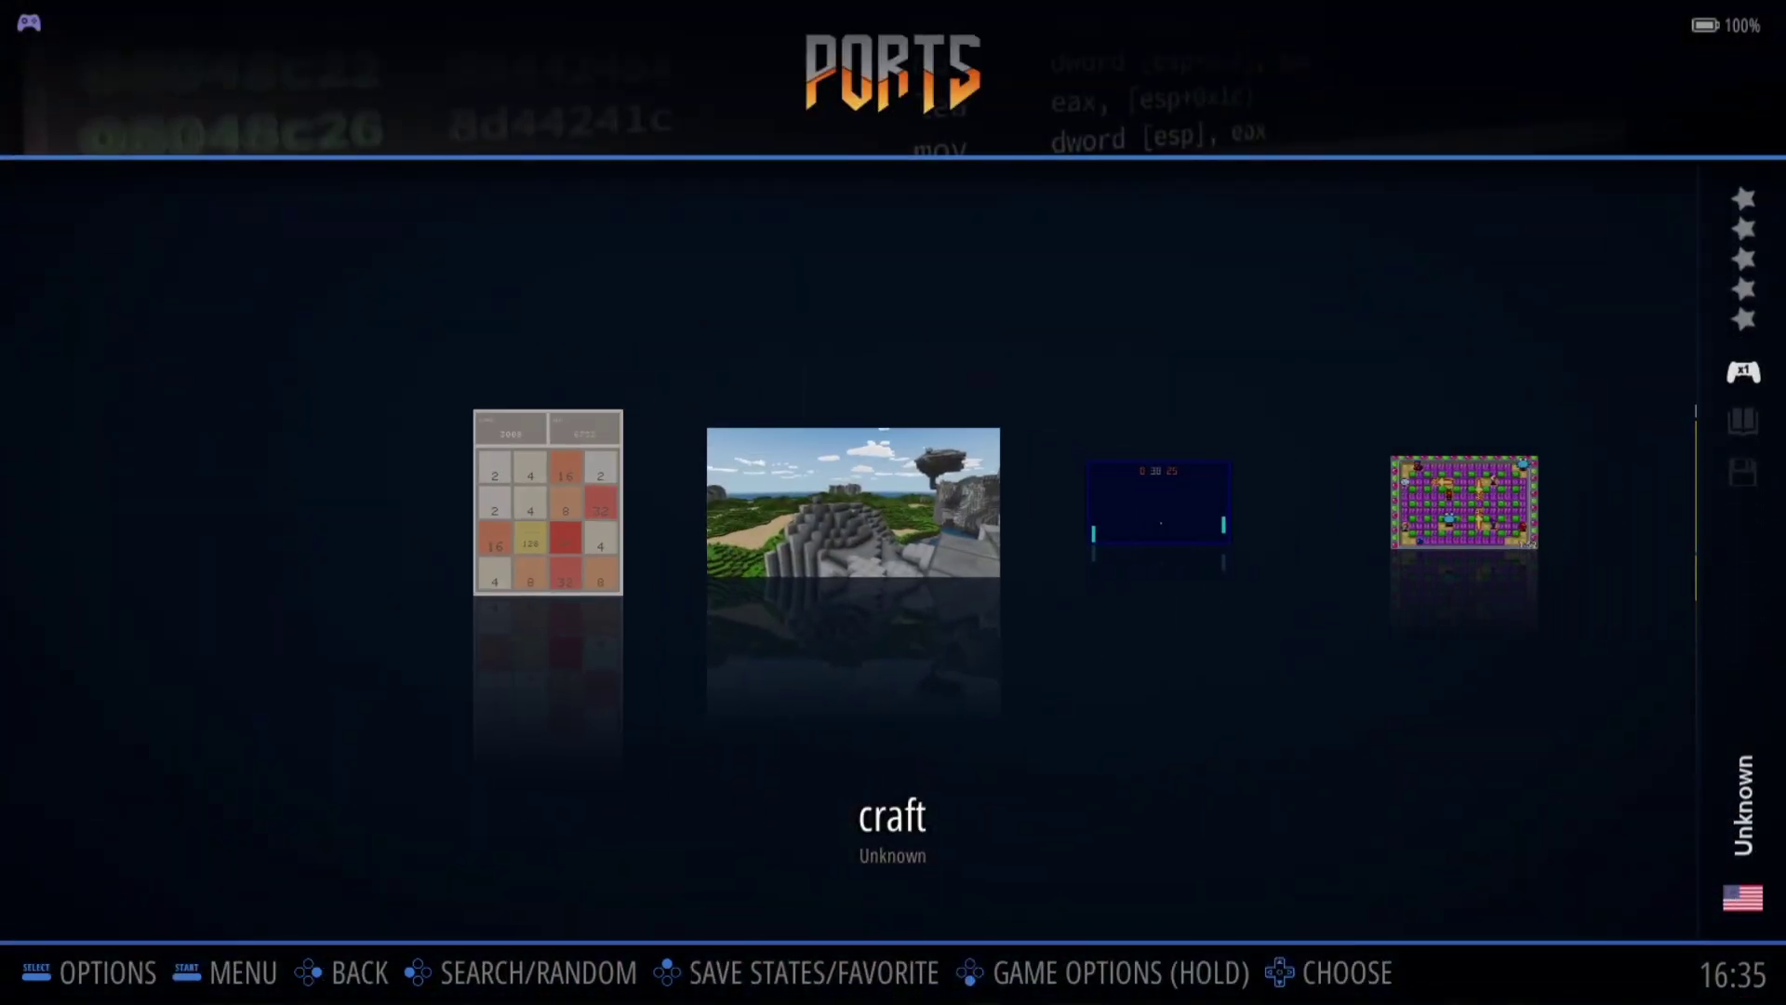
{"action": "key", "text": "Right"}
{"action": "key", "text": "Right"}
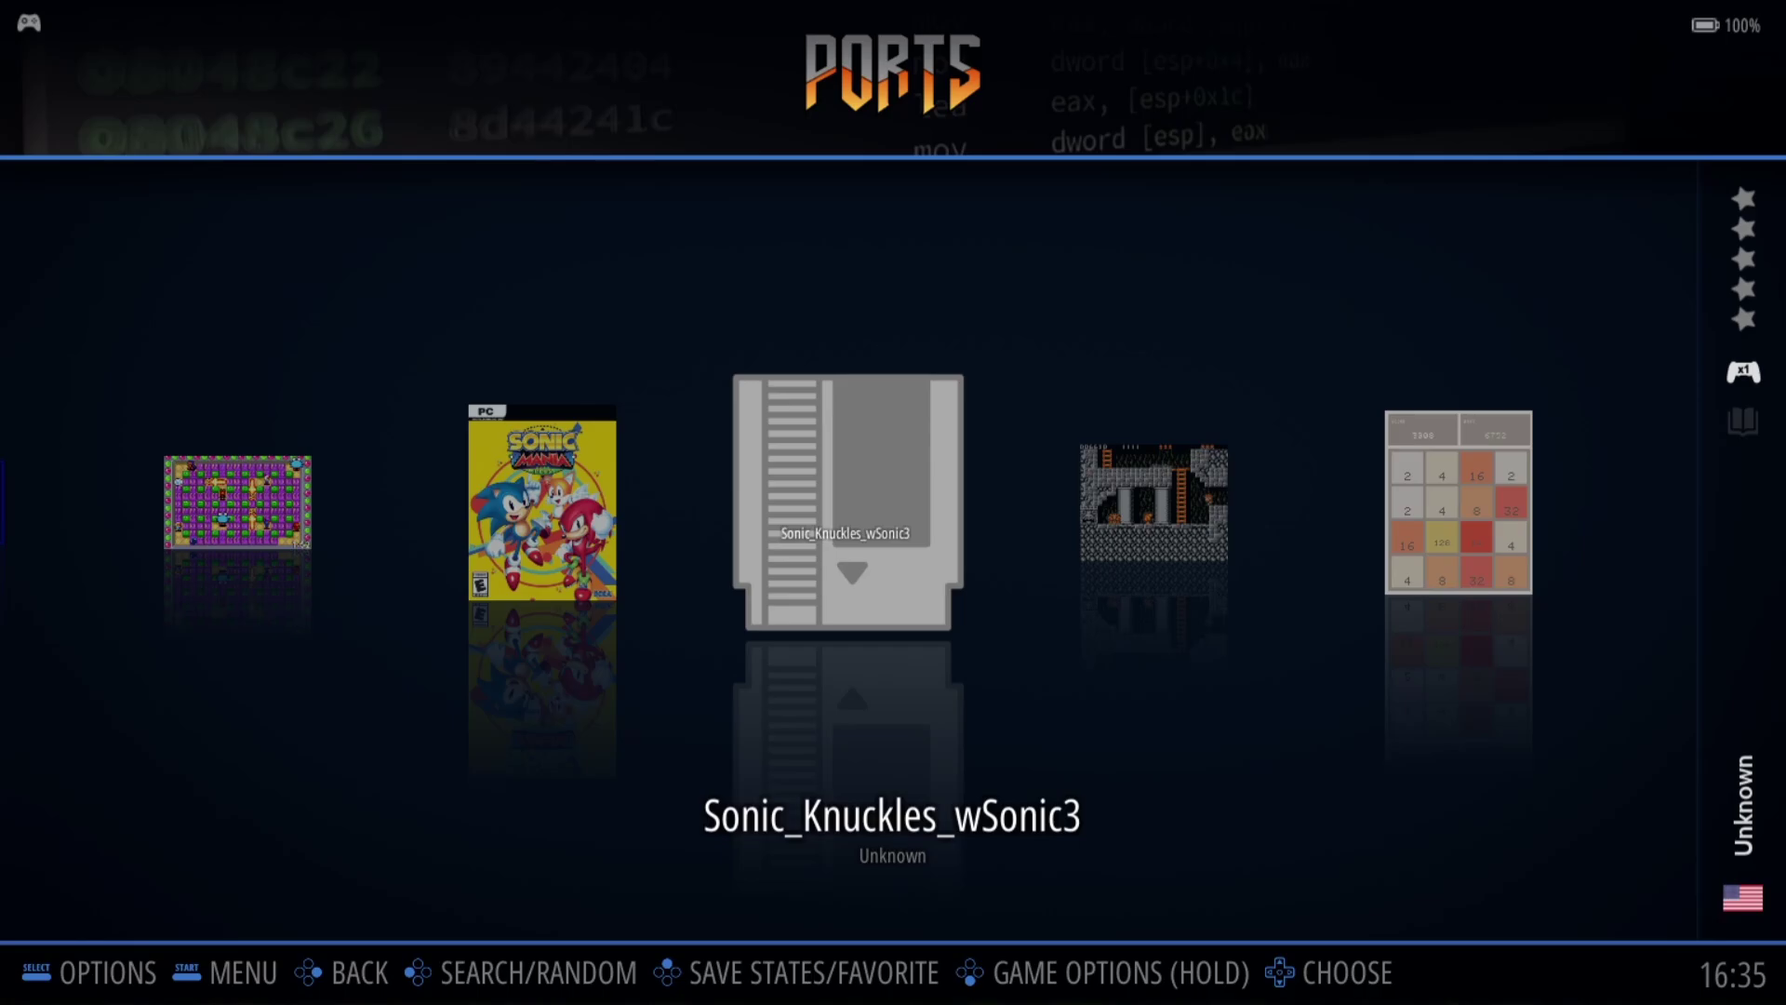
- Open the game menu for the Sonic_Knuckles_wSonic3 entry
{"action": "key", "text": "Return"}
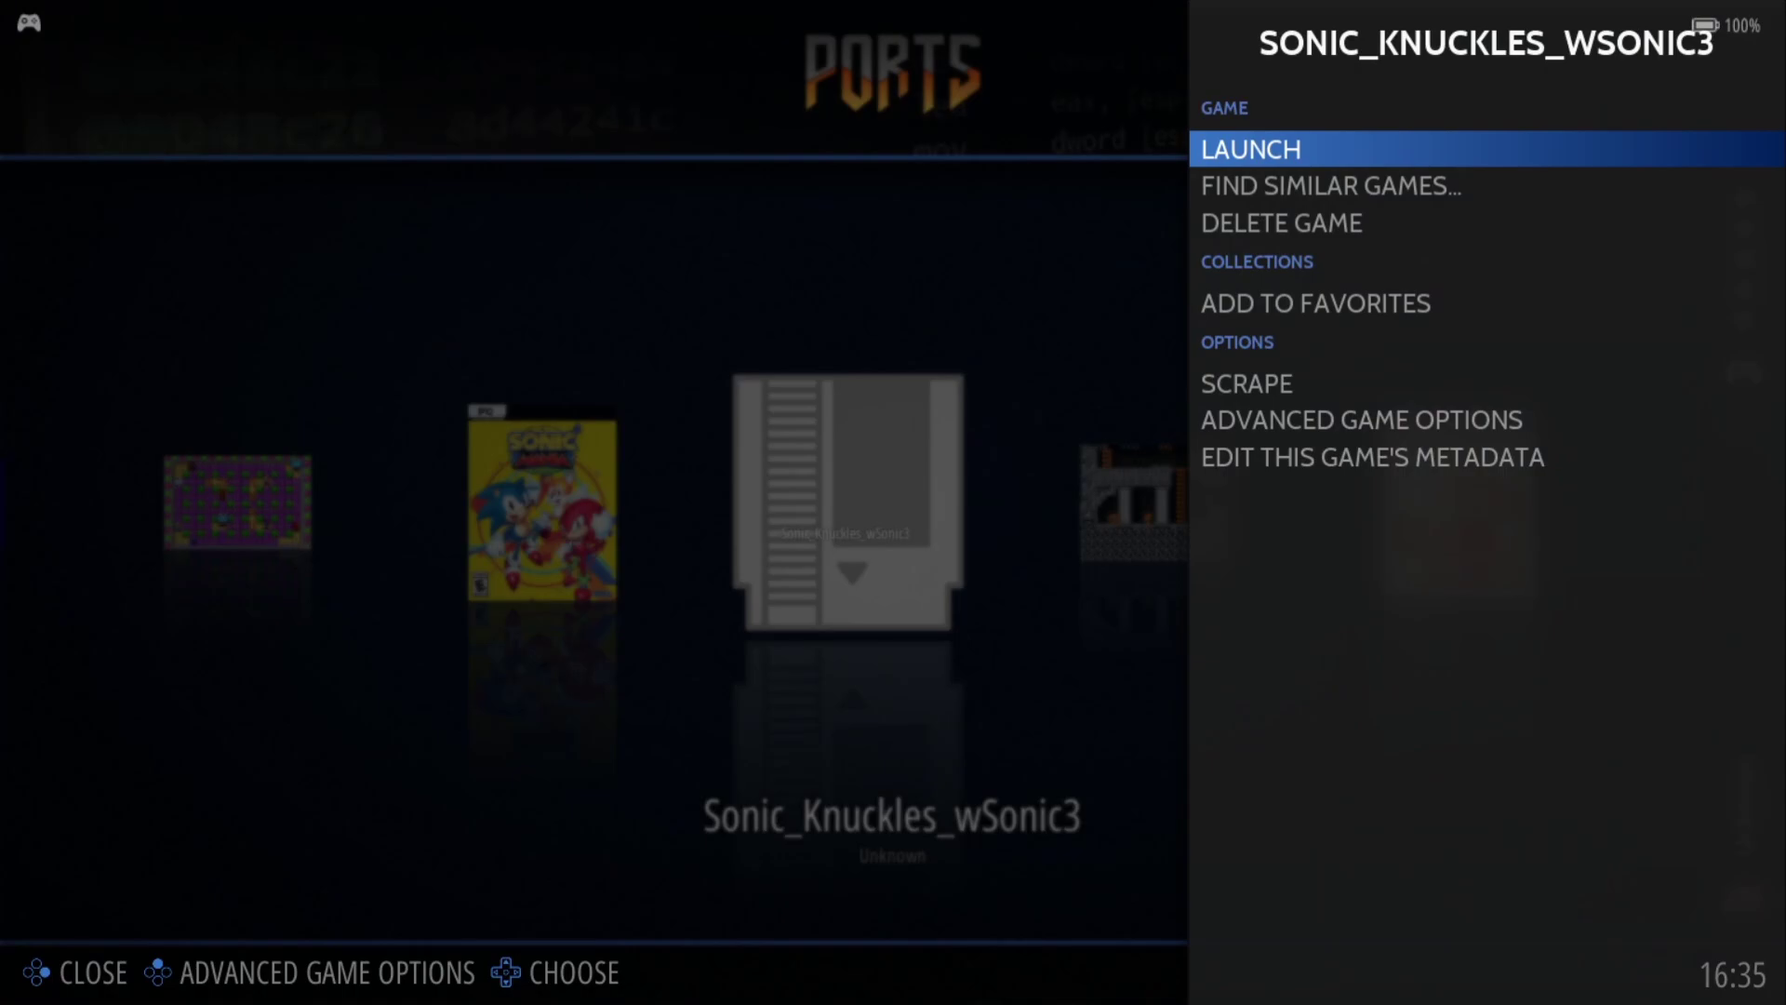
- Change the game's metadata name from Sonic_Knuckles_wSonic3 to 'sonic 3' and save it
{"action": "key", "text": "Up"}
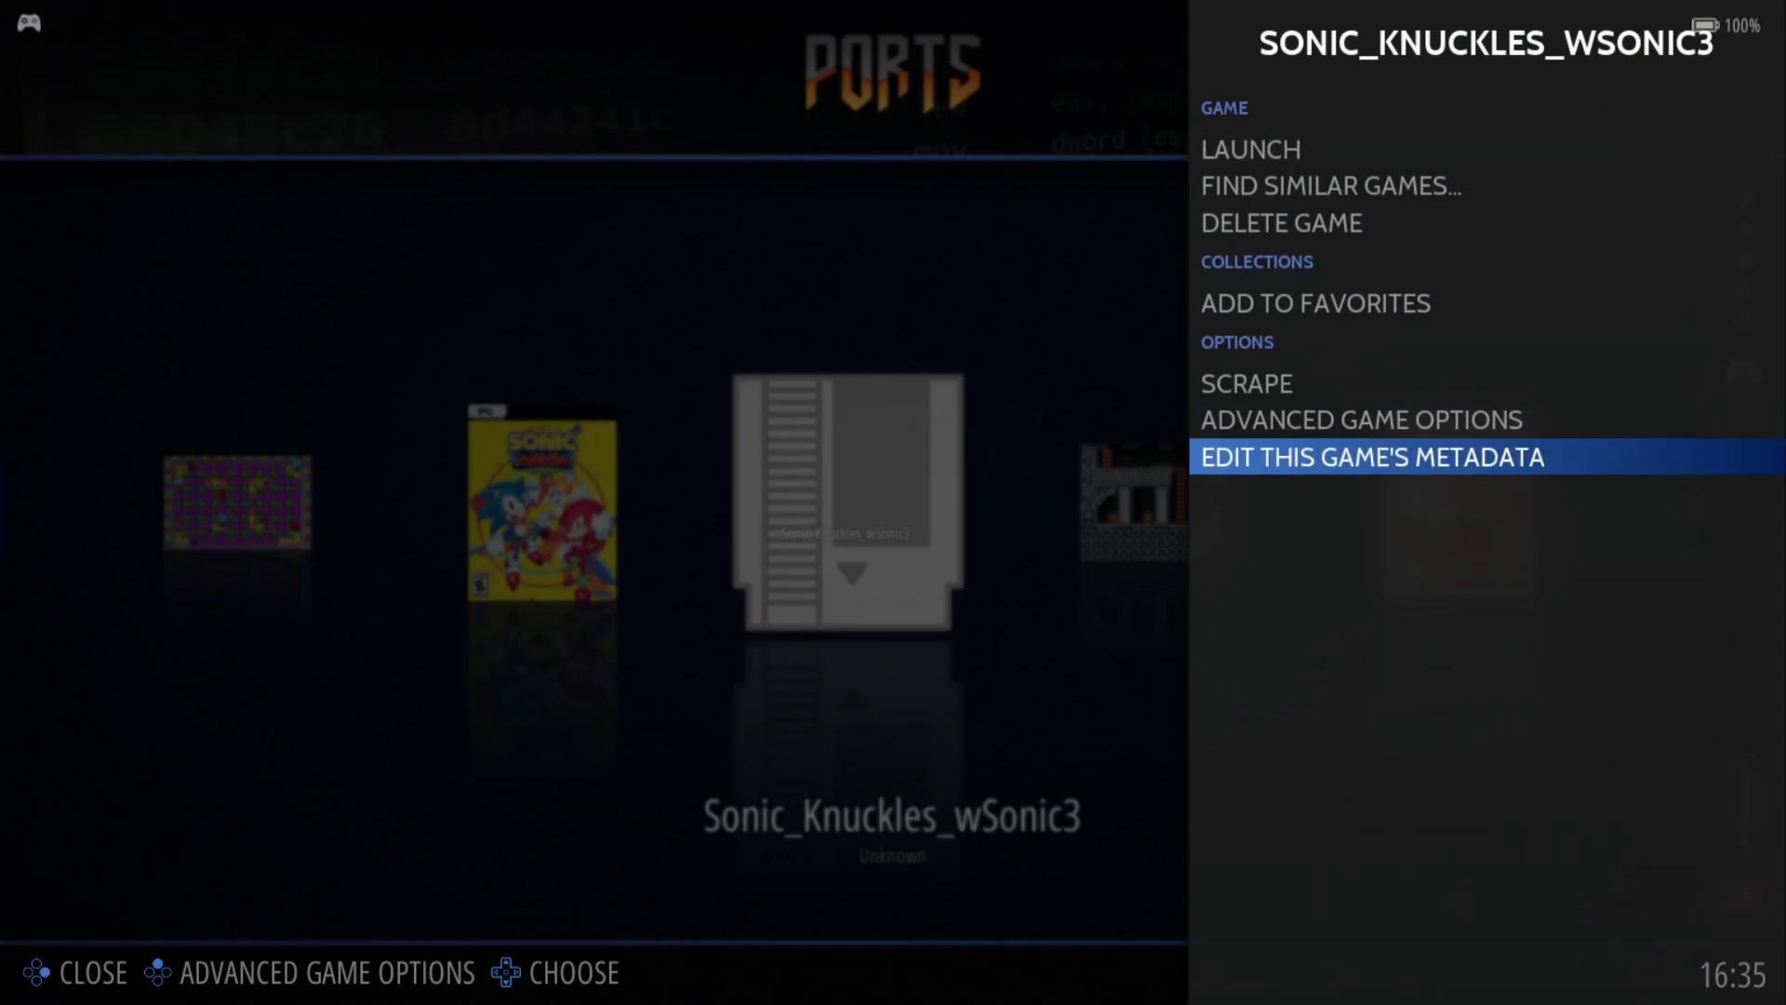
{"action": "key", "text": "Return"}
{"action": "key", "text": "Return"}
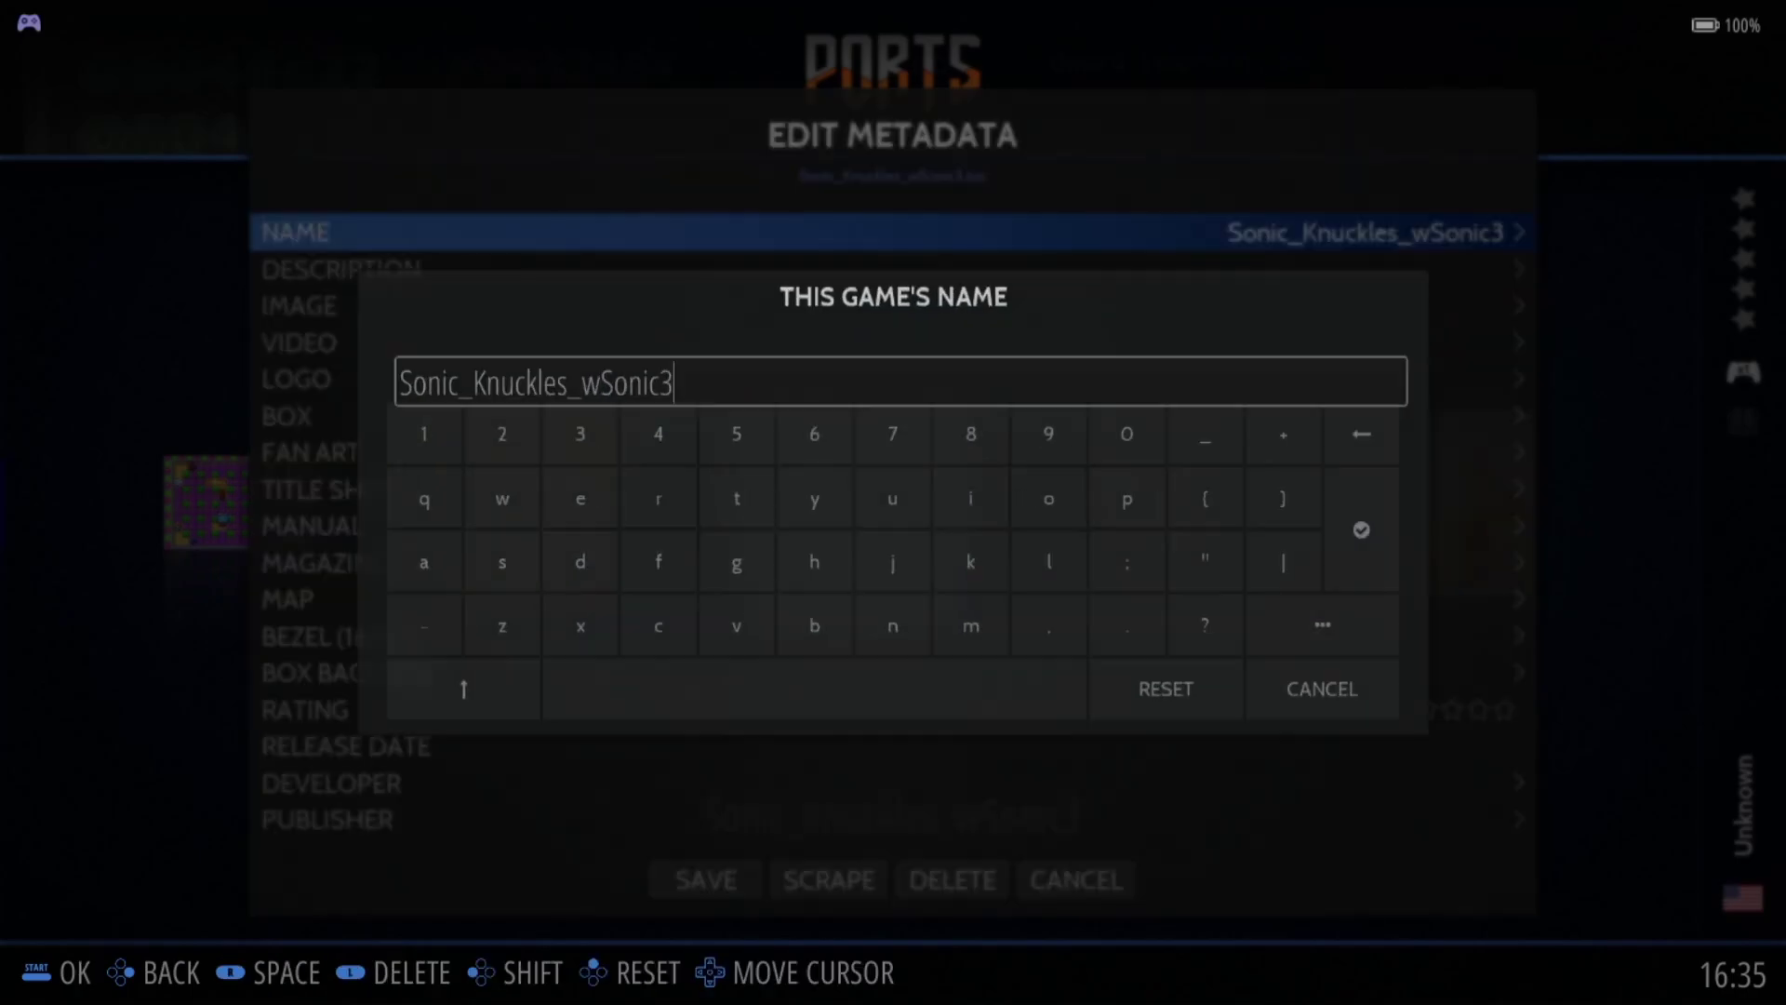
{"action": "key", "text": "BackSpace"}
{"action": "key", "text": "BackSpace"}
{"action": "key", "text": "BackSpace"}
{"action": "key", "text": "BackSpace"}
{"action": "key", "text": "BackSpace"}
{"action": "key", "text": "BackSpace"}
{"action": "key", "text": "BackSpace"}
{"action": "key", "text": "BackSpace"}
{"action": "key", "text": "BackSpace"}
{"action": "key", "text": "BackSpace"}
{"action": "key", "text": "BackSpace"}
{"action": "key", "text": "BackSpace"}
{"action": "key", "text": "BackSpace"}
{"action": "key", "text": "BackSpace"}
{"action": "key", "text": "BackSpace"}
{"action": "key", "text": "BackSpace"}
{"action": "key", "text": "BackSpace"}
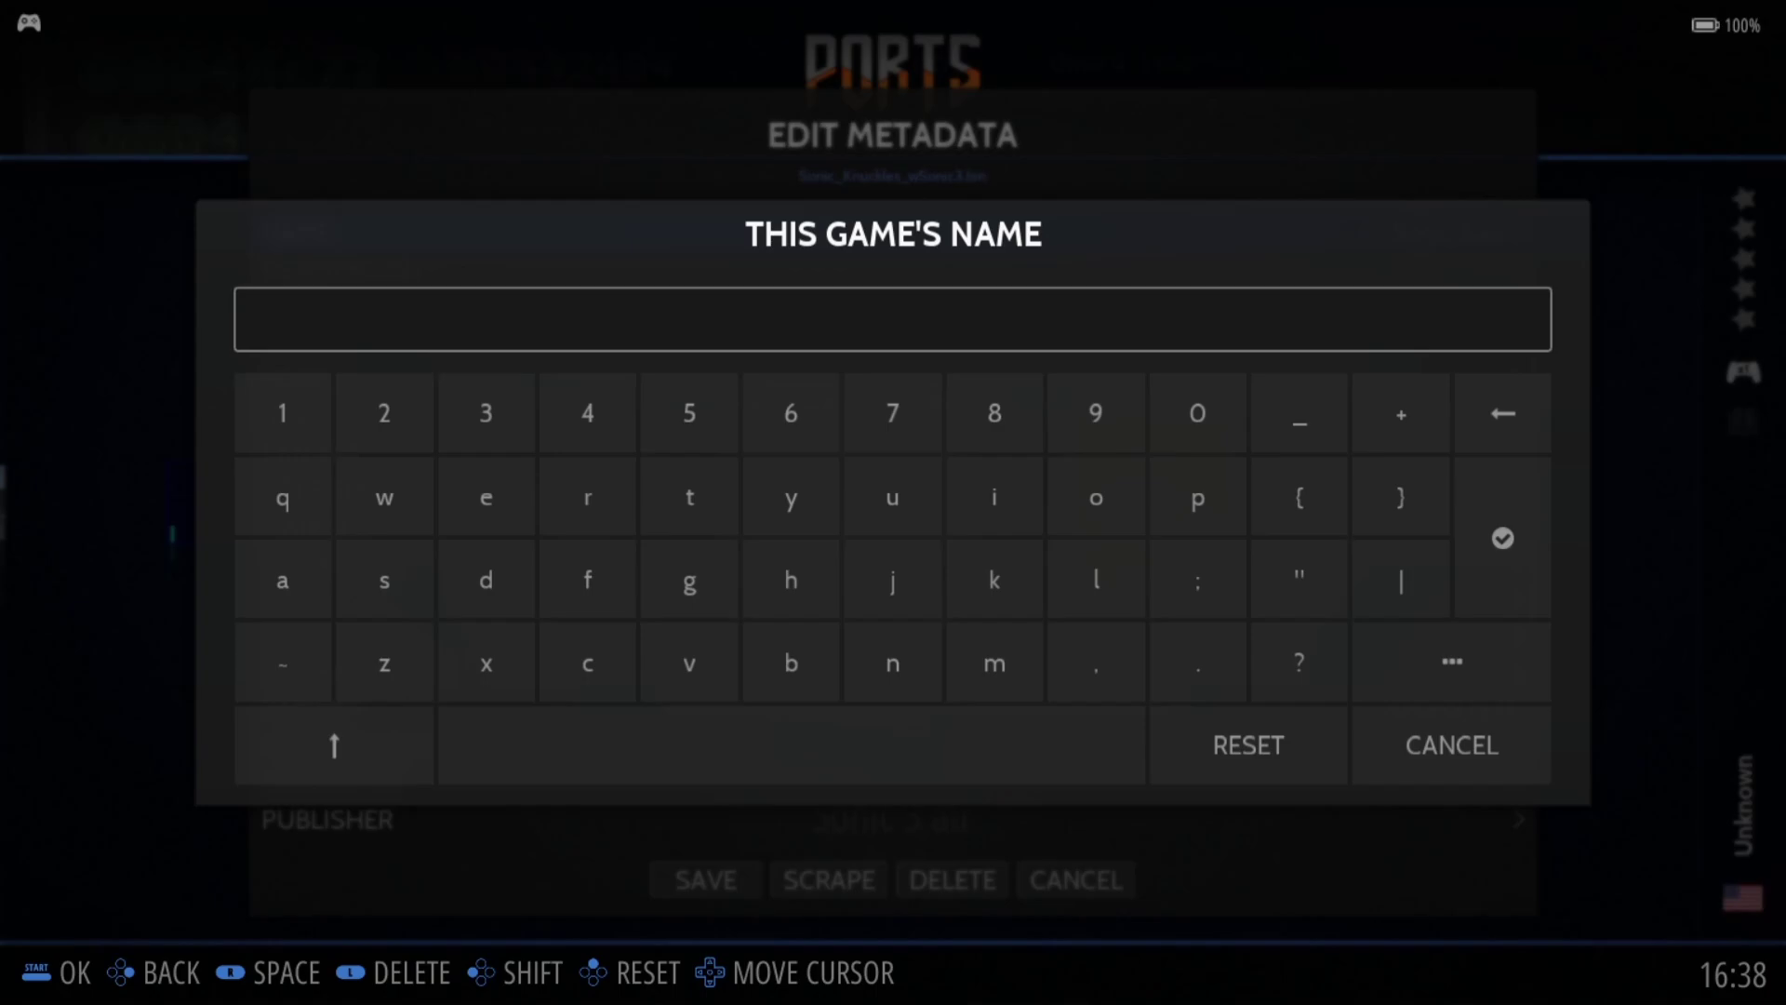
{"action": "type", "text": "sonic 3"}
{"action": "key", "text": "Down"}
{"action": "key", "text": "Down"}
{"action": "key", "text": "Left"}
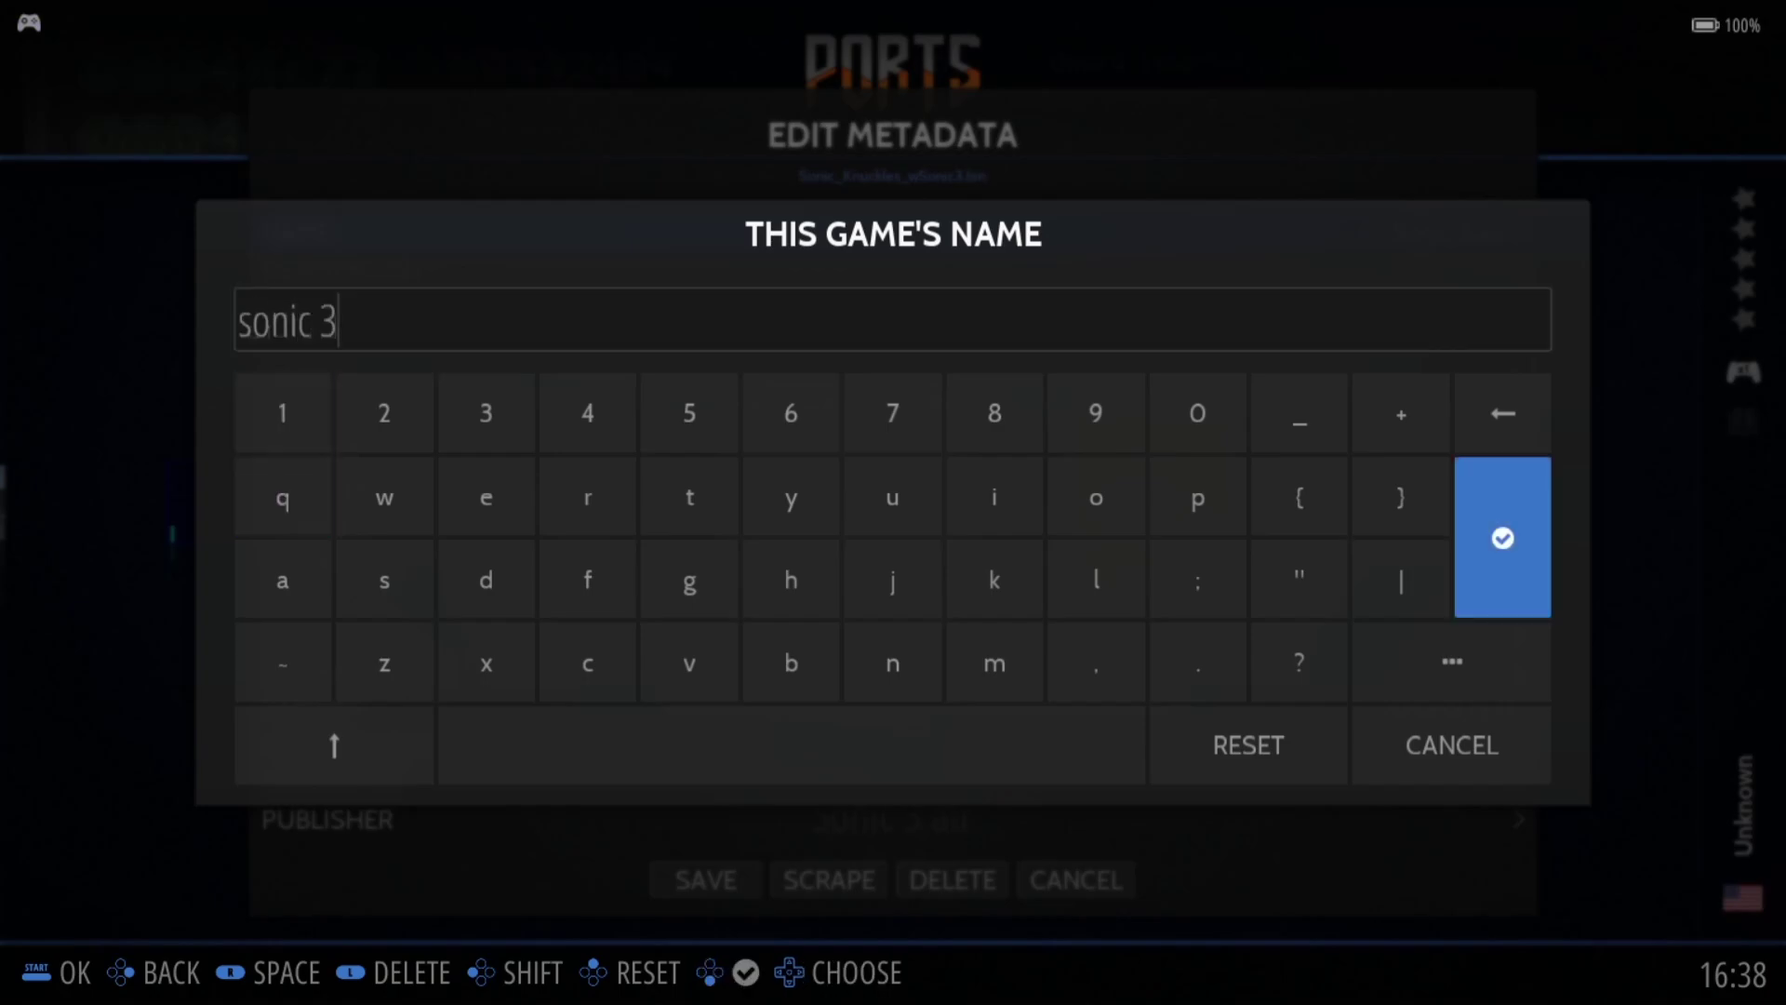
{"action": "key", "text": "Return"}
{"action": "key", "text": "Up"}
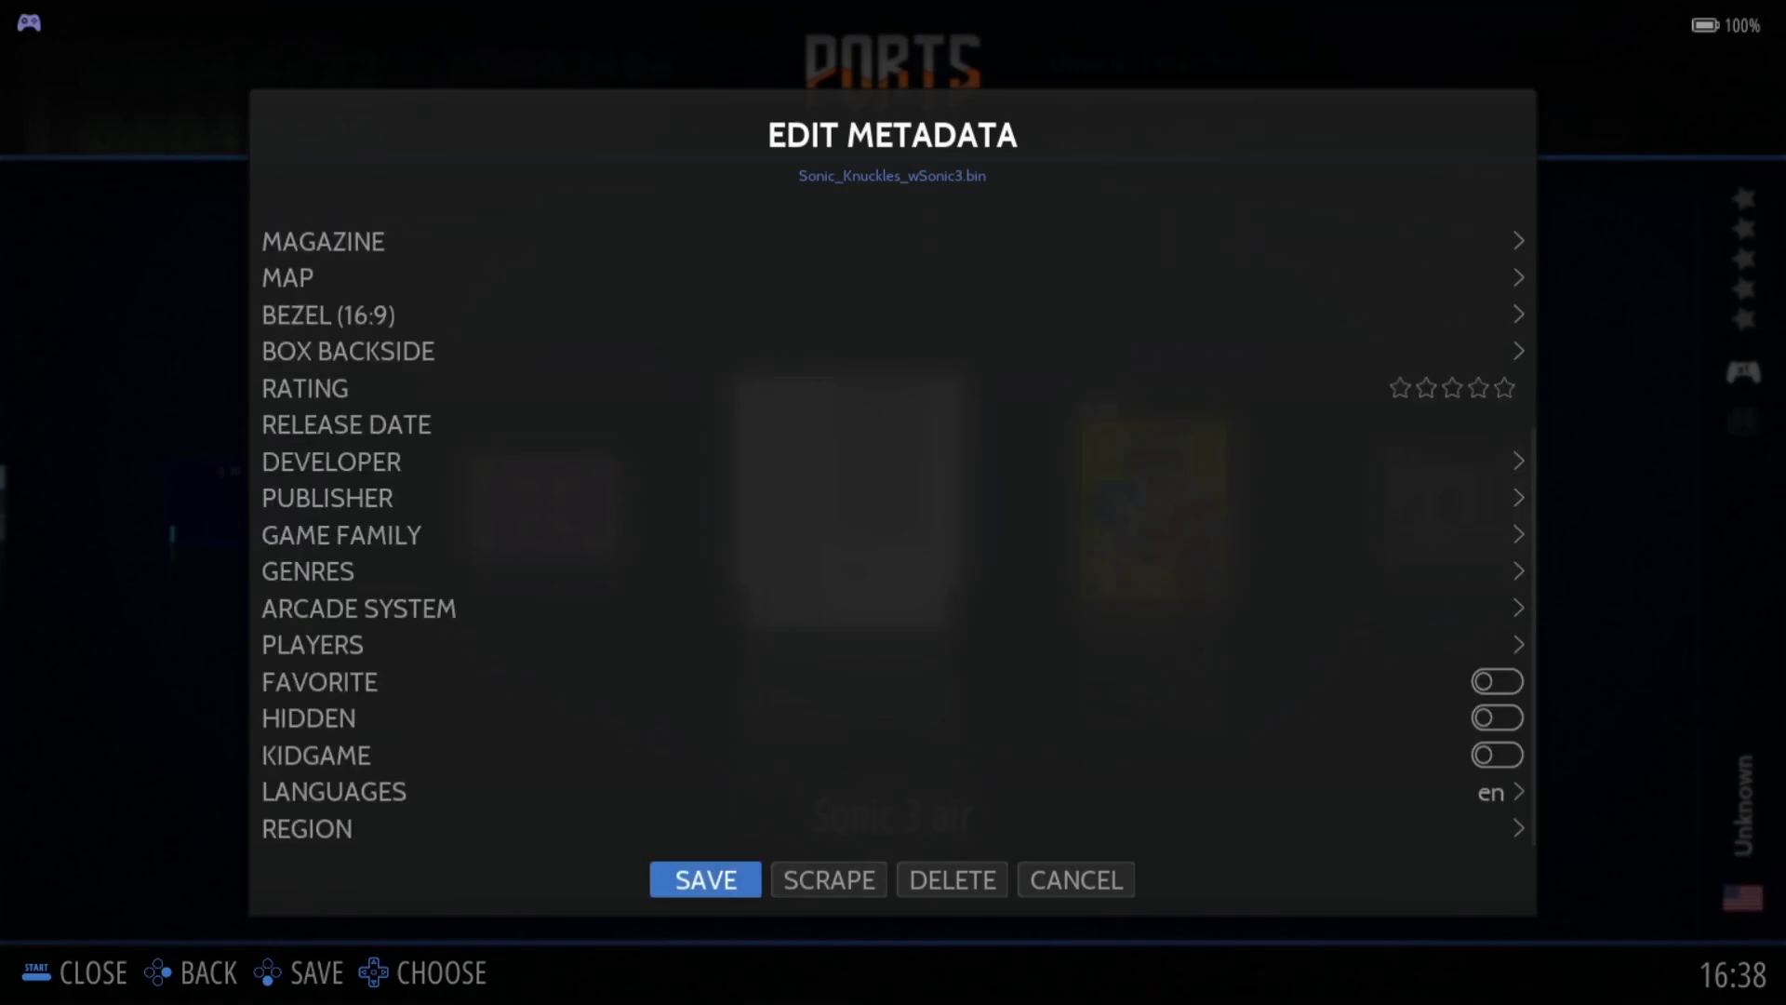
{"action": "key", "text": "Return"}
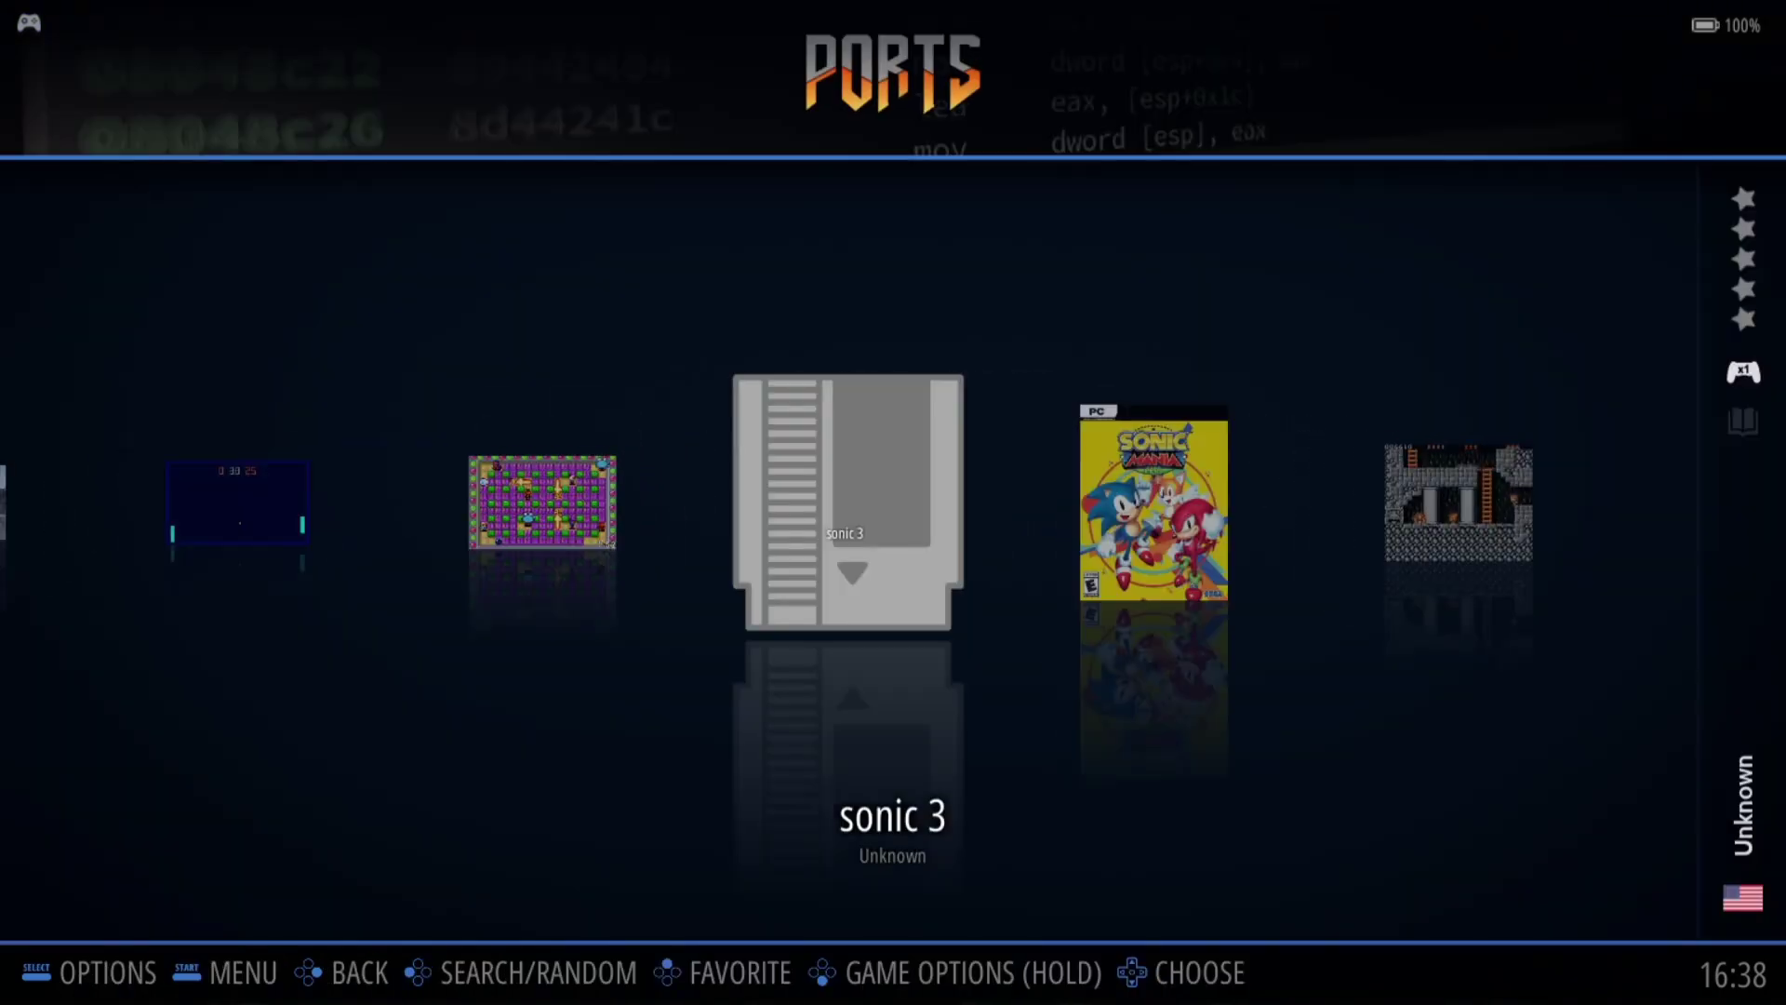
- Scrape 'sonic 3' and accept the HFSDB result SONIC 3: ANGEL ISLAND REVISITED
{"action": "key", "text": "Return"}
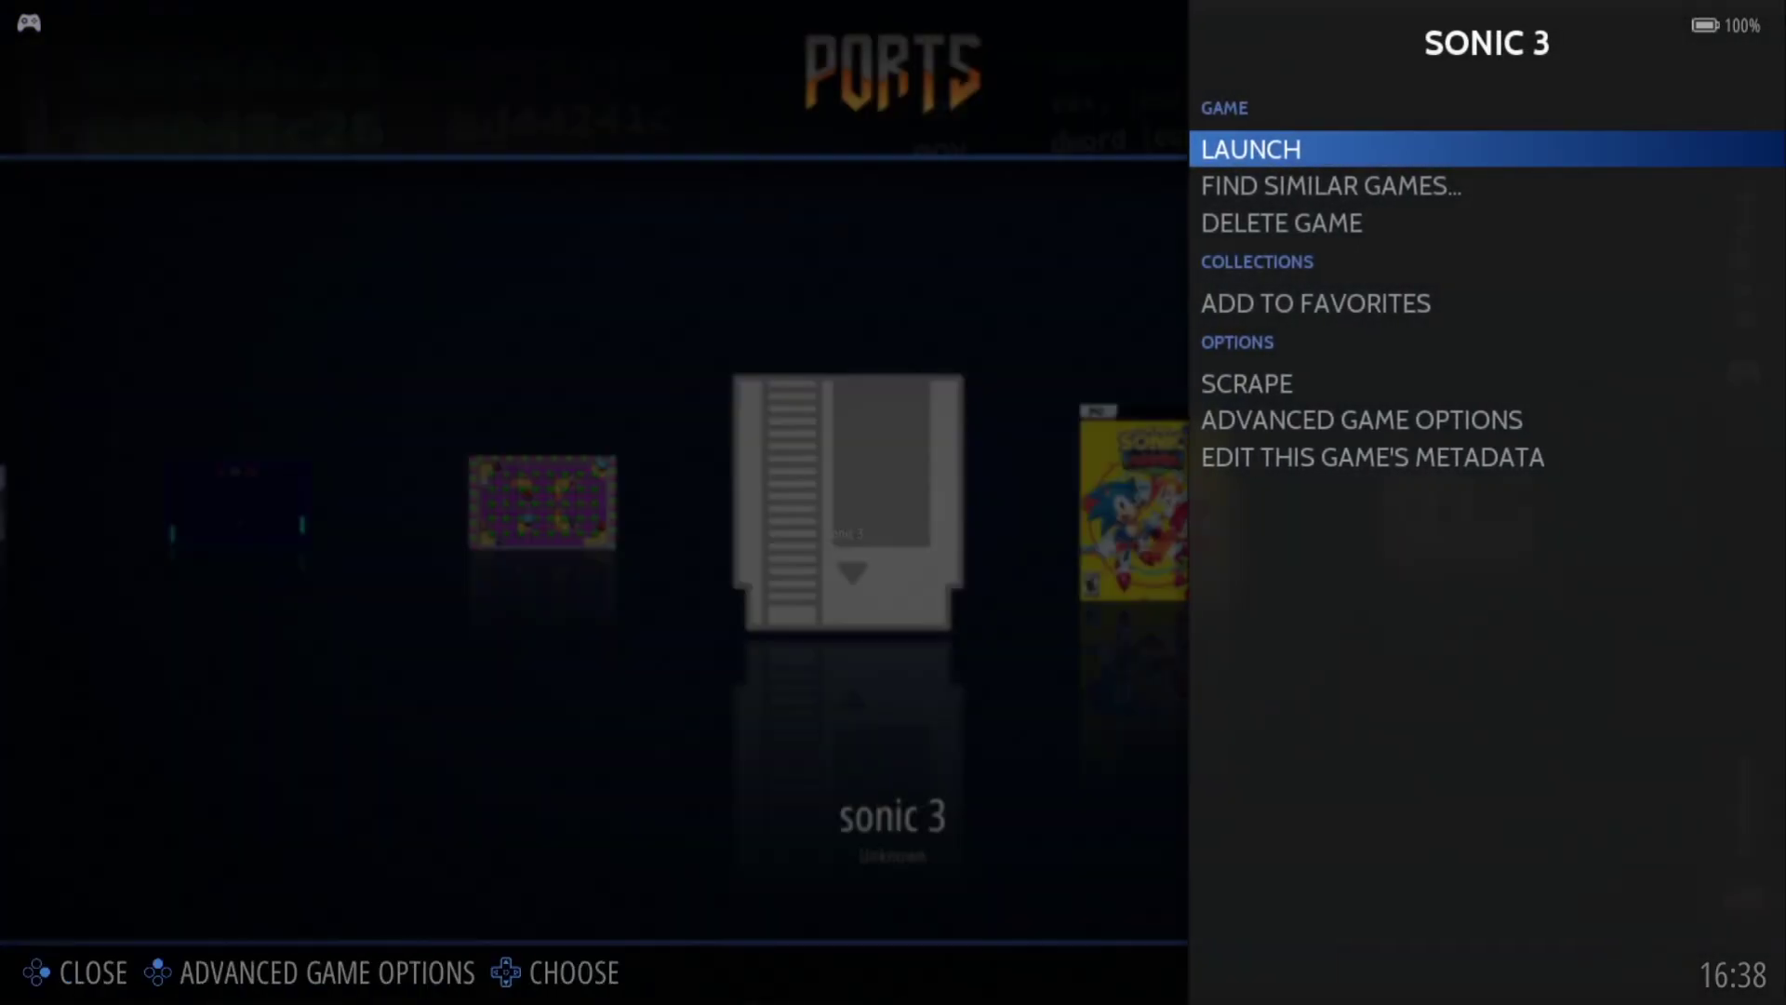
{"action": "key", "text": "Down"}
{"action": "key", "text": "Down"}
{"action": "key", "text": "Down"}
{"action": "key", "text": "Down"}
{"action": "key", "text": "Down"}
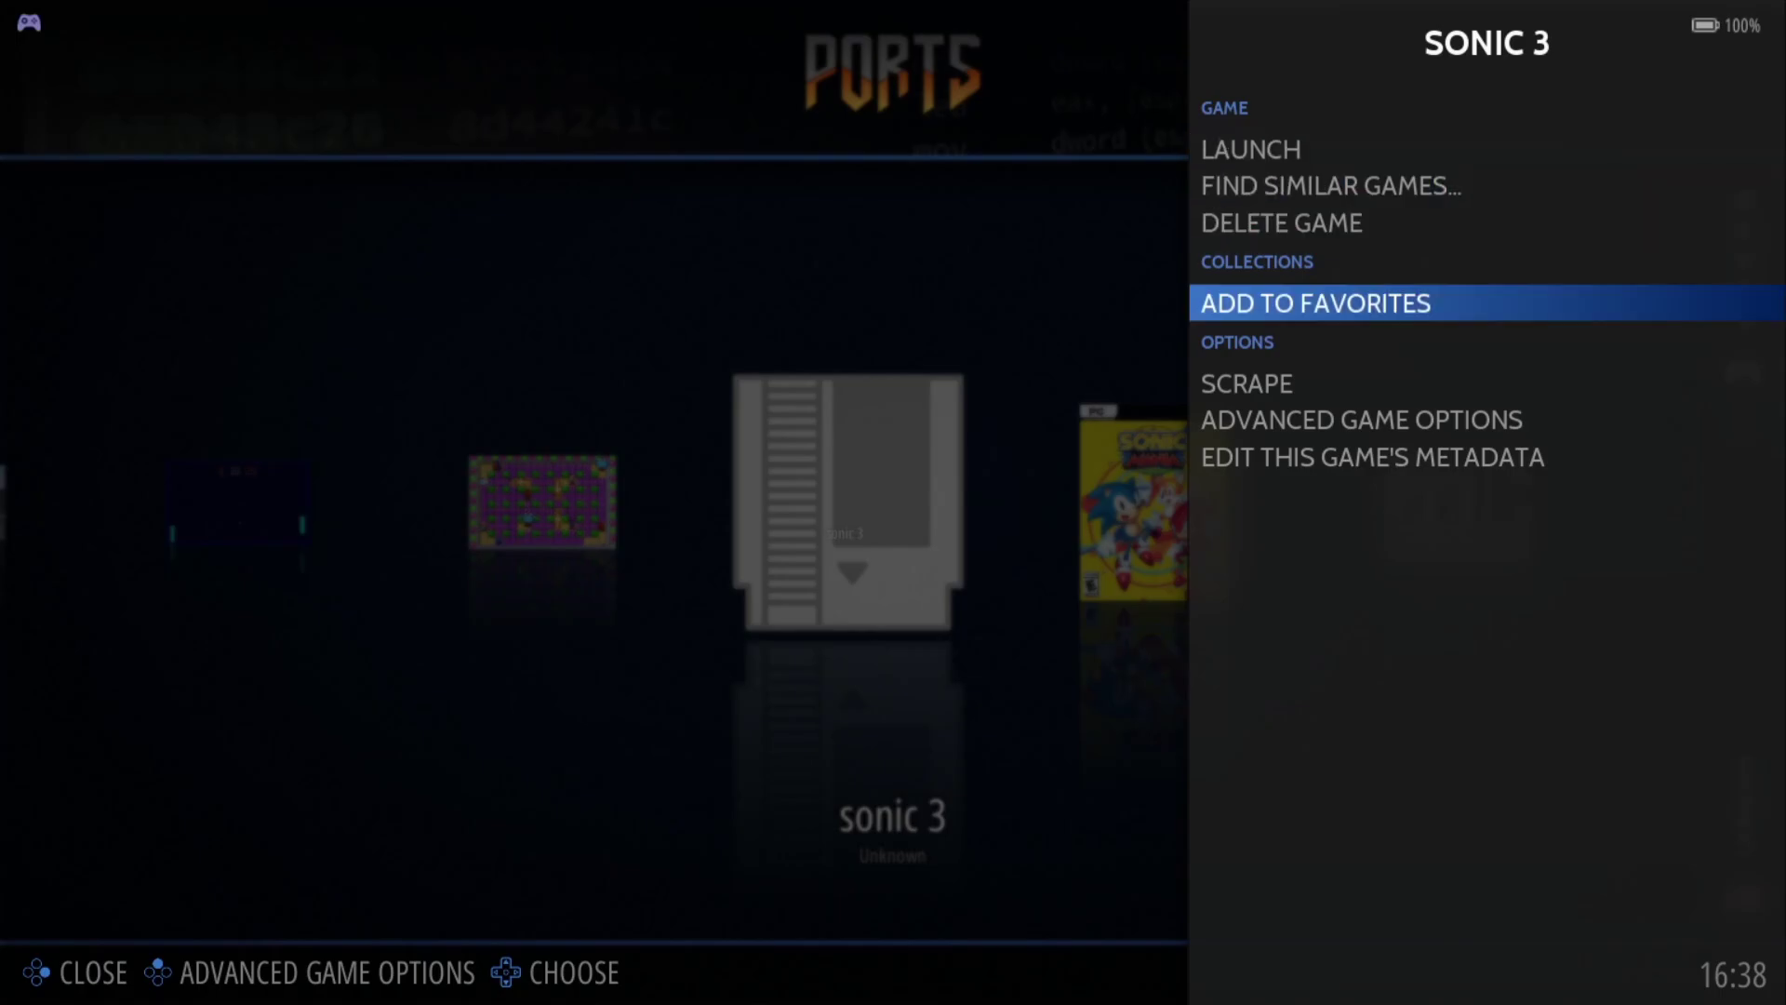
{"action": "key", "text": "Up"}
{"action": "key", "text": "Return"}
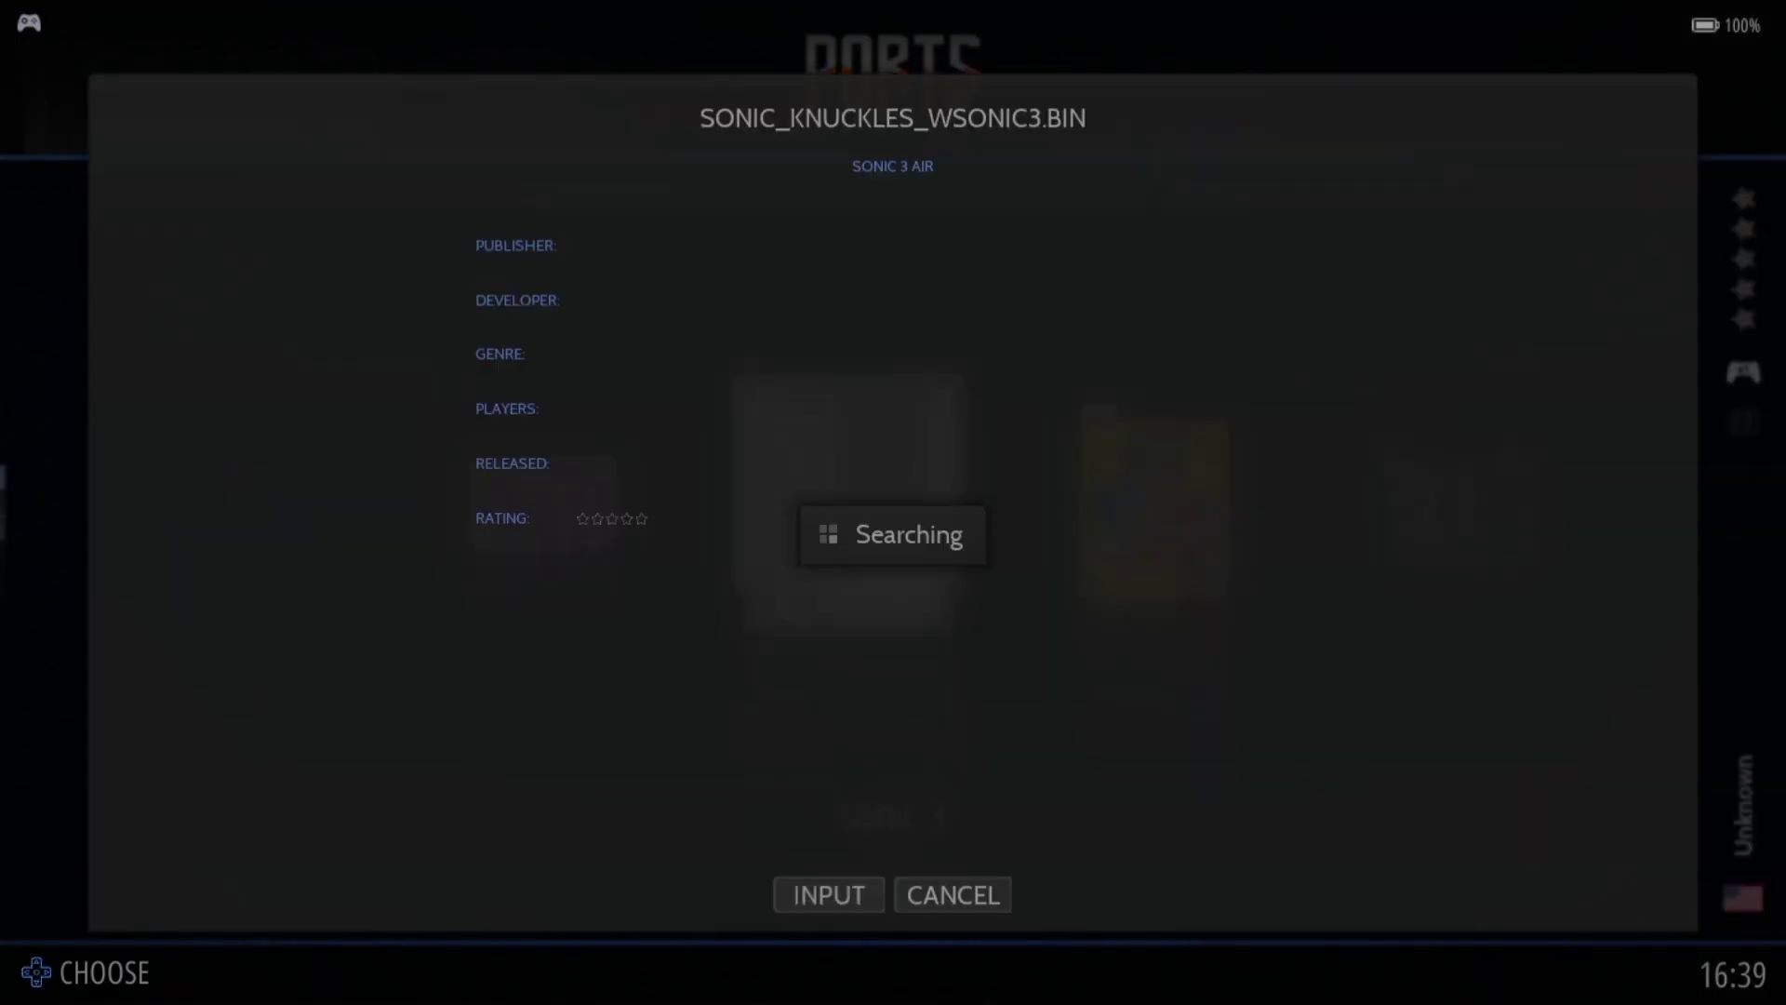
{"action": "key", "text": "Down"}
{"action": "key", "text": "Down"}
{"action": "key", "text": "Down"}
{"action": "key", "text": "Down"}
{"action": "key", "text": "Down"}
{"action": "key", "text": "Down"}
{"action": "key", "text": "Down"}
{"action": "key", "text": "Down"}
{"action": "key", "text": "Down"}
{"action": "key", "text": "Down"}
{"action": "key", "text": "Down"}
{"action": "key", "text": "Down"}
{"action": "key", "text": "Down"}
{"action": "key", "text": "Down"}
{"action": "key", "text": "Down"}
{"action": "key", "text": "Down"}
{"action": "key", "text": "Down"}
{"action": "key", "text": "Down"}
{"action": "key", "text": "Down"}
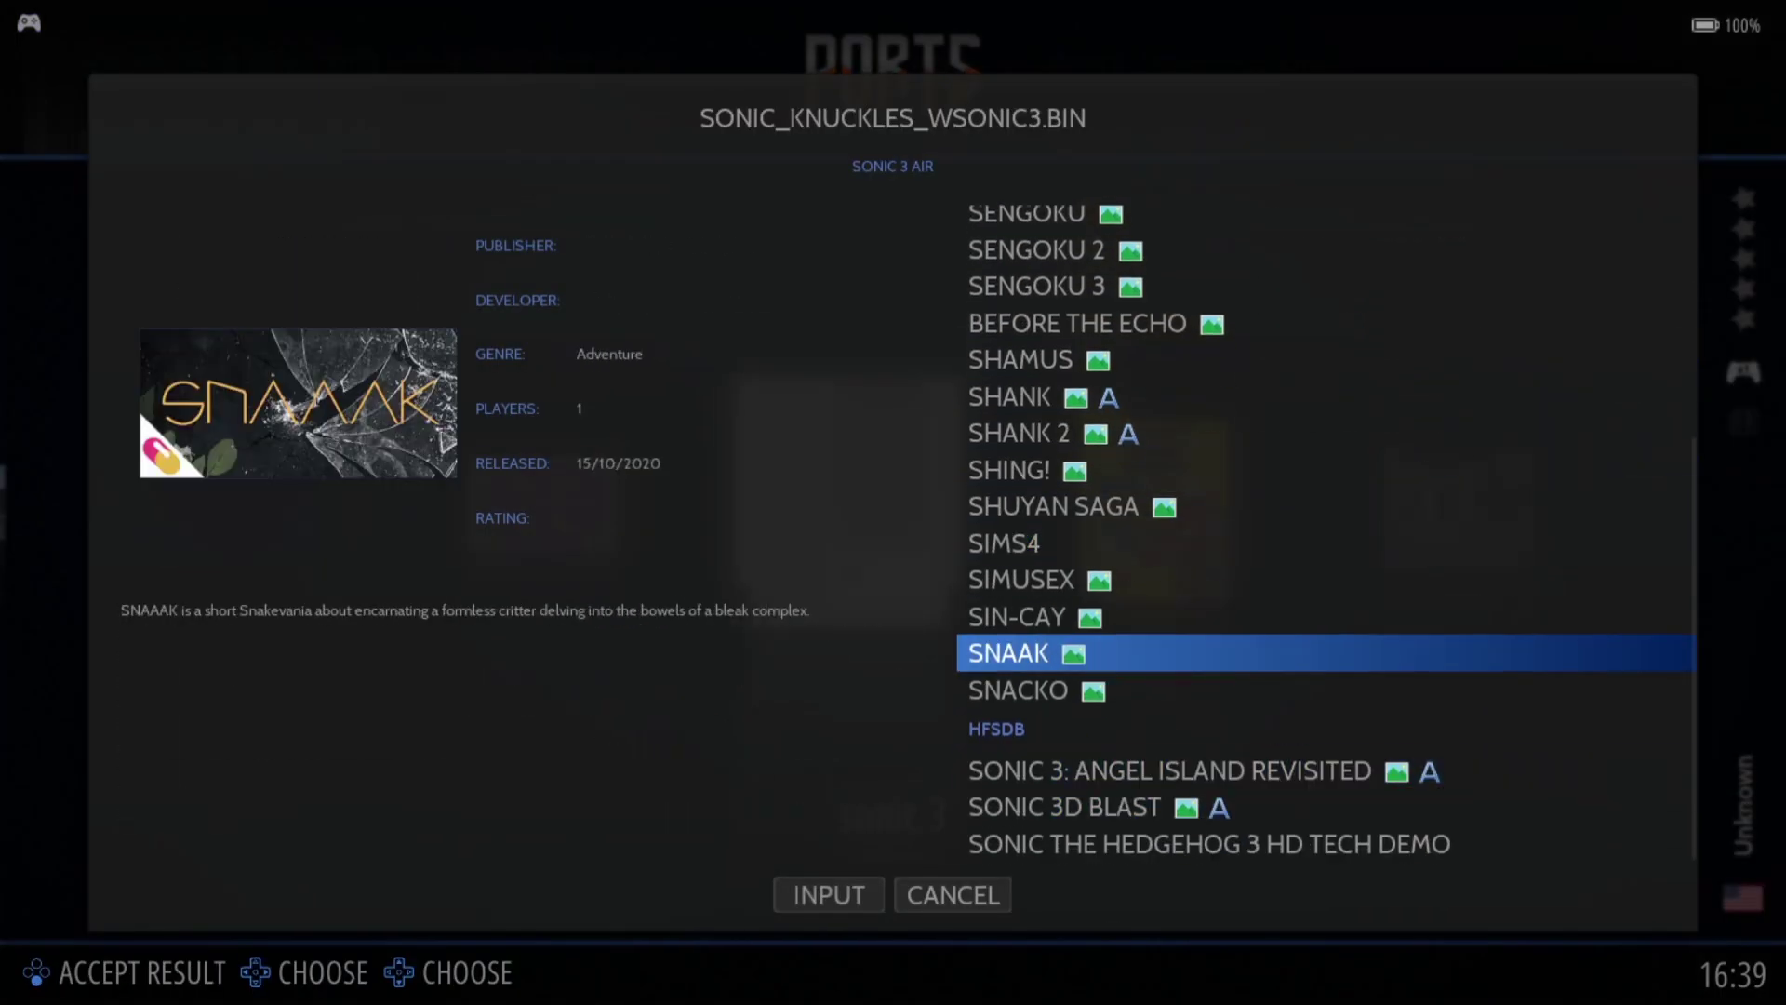
{"action": "key", "text": "Down"}
{"action": "key", "text": "Down"}
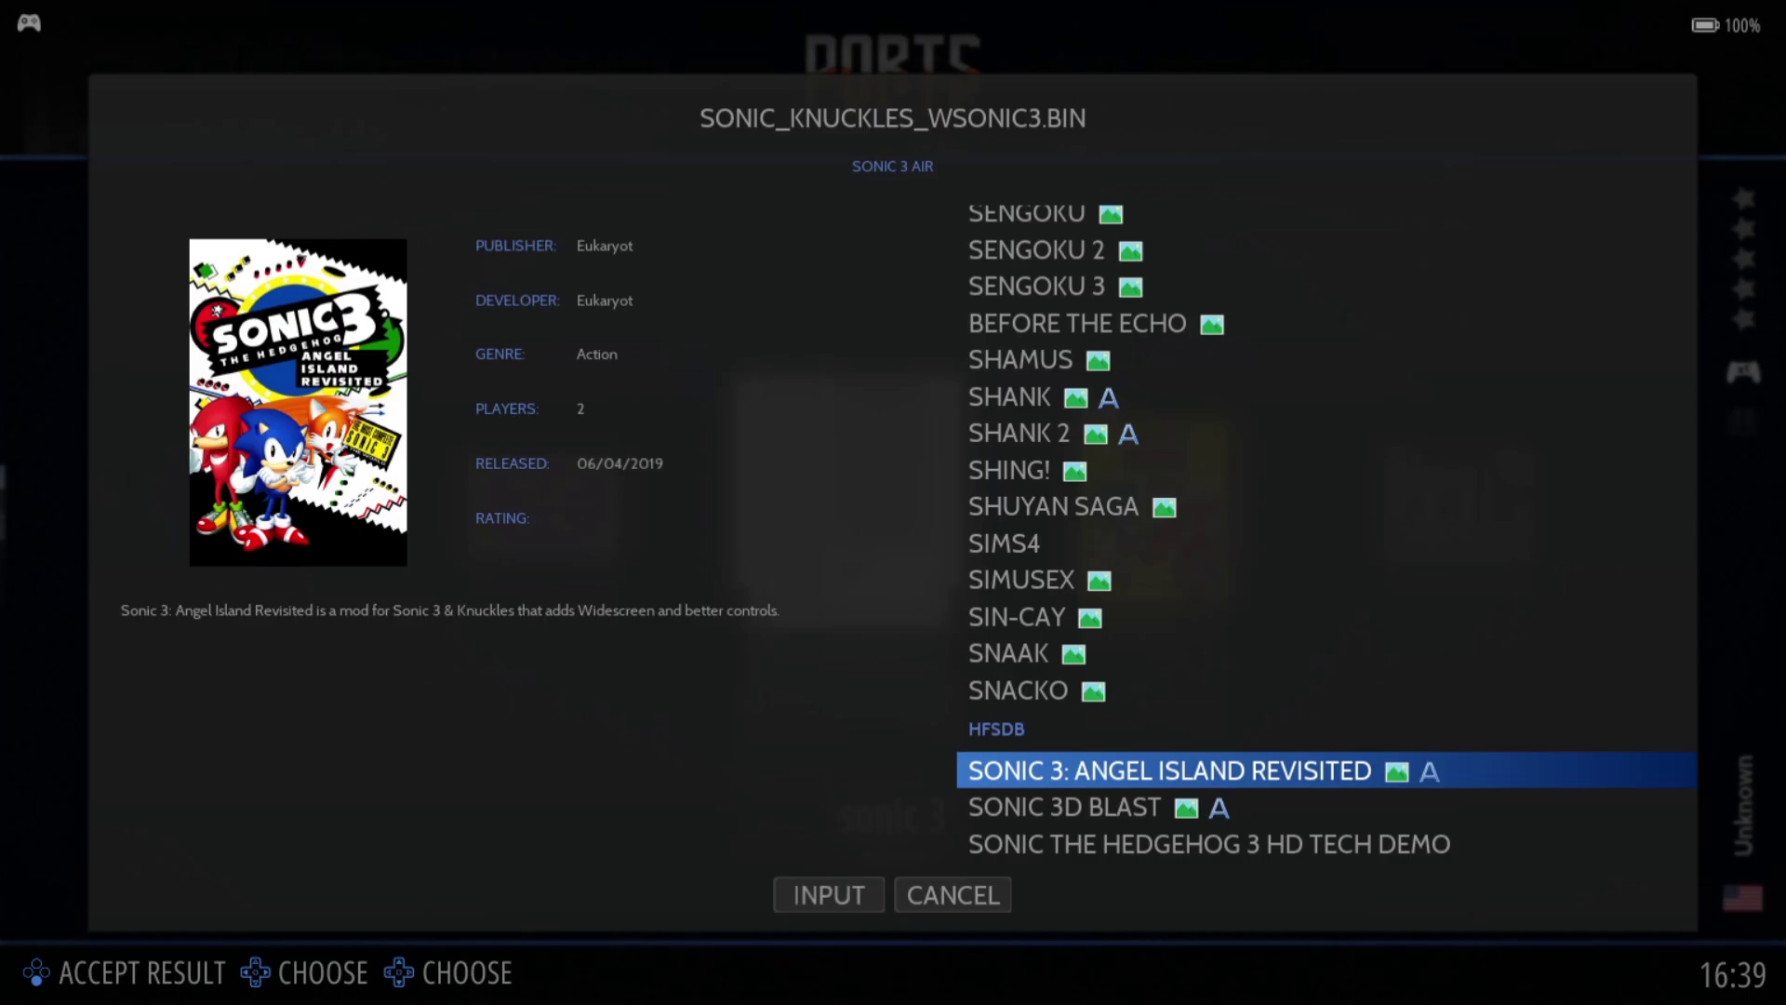
{"action": "key", "text": "Return"}
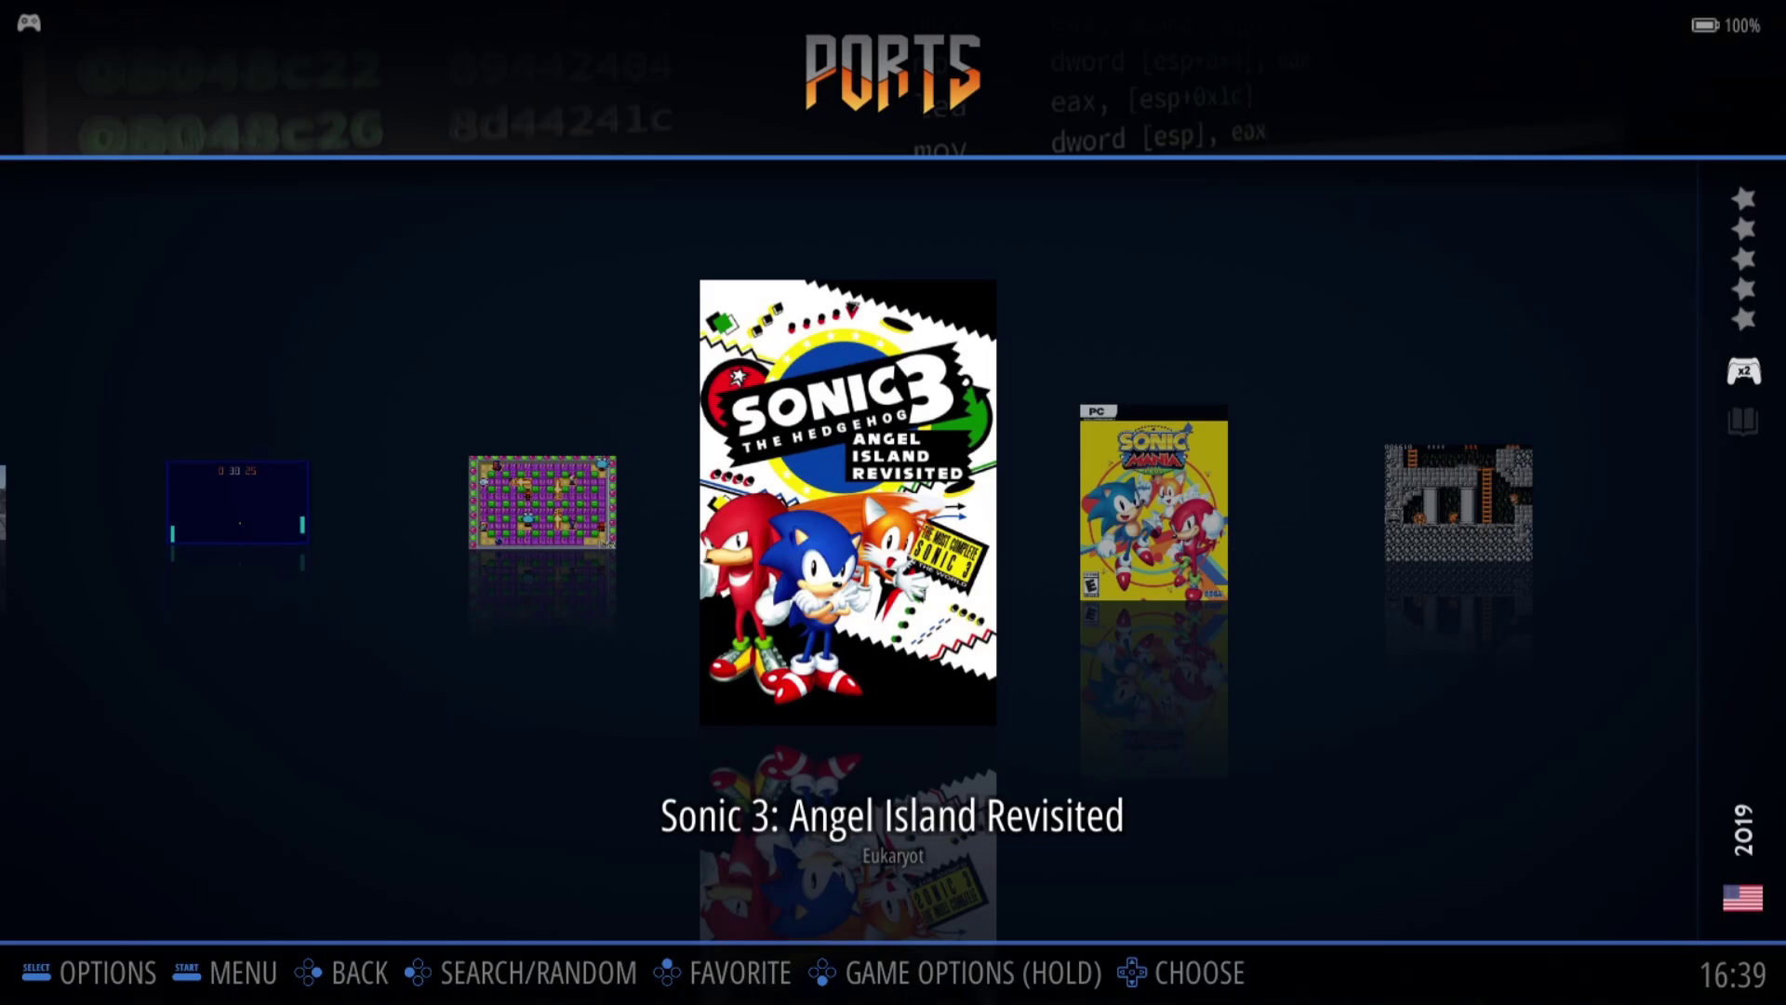
- Add Sonic 3: Angel Island Revisited to Favorites from its game options
{"action": "key", "text": "Escape"}
{"action": "key", "text": "Right"}
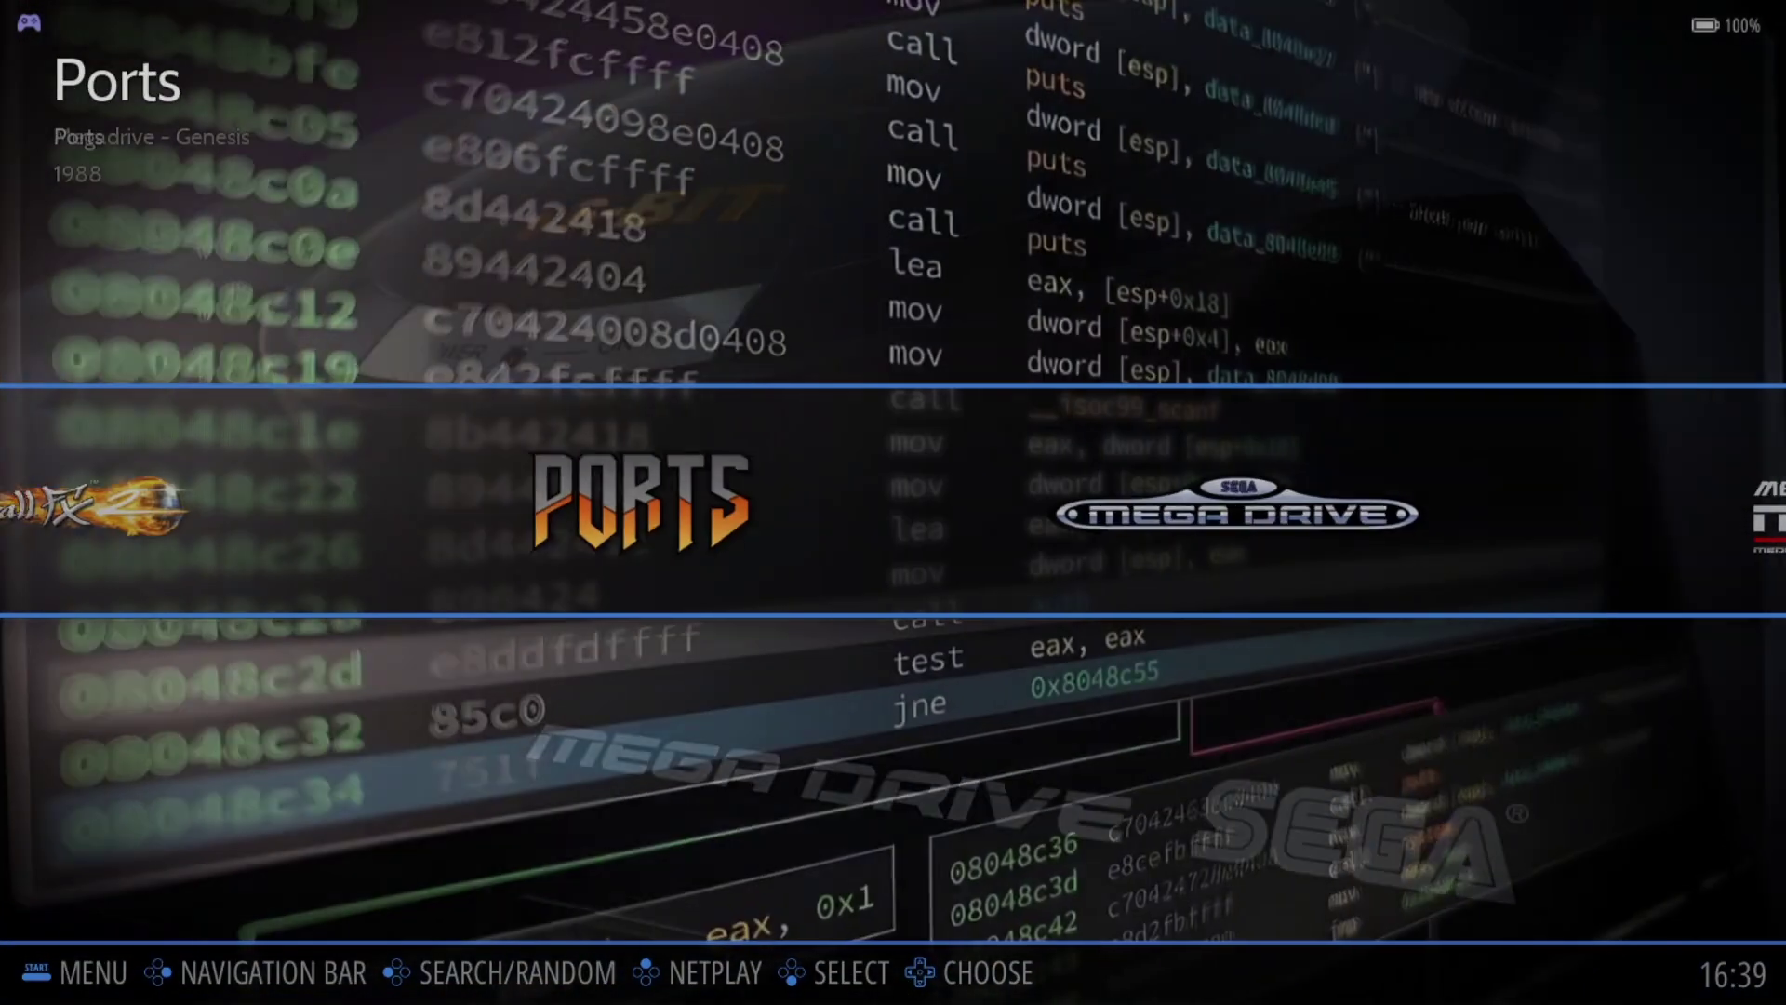
{"action": "key", "text": "Left"}
{"action": "key", "text": "Return"}
{"action": "key", "text": "Return"}
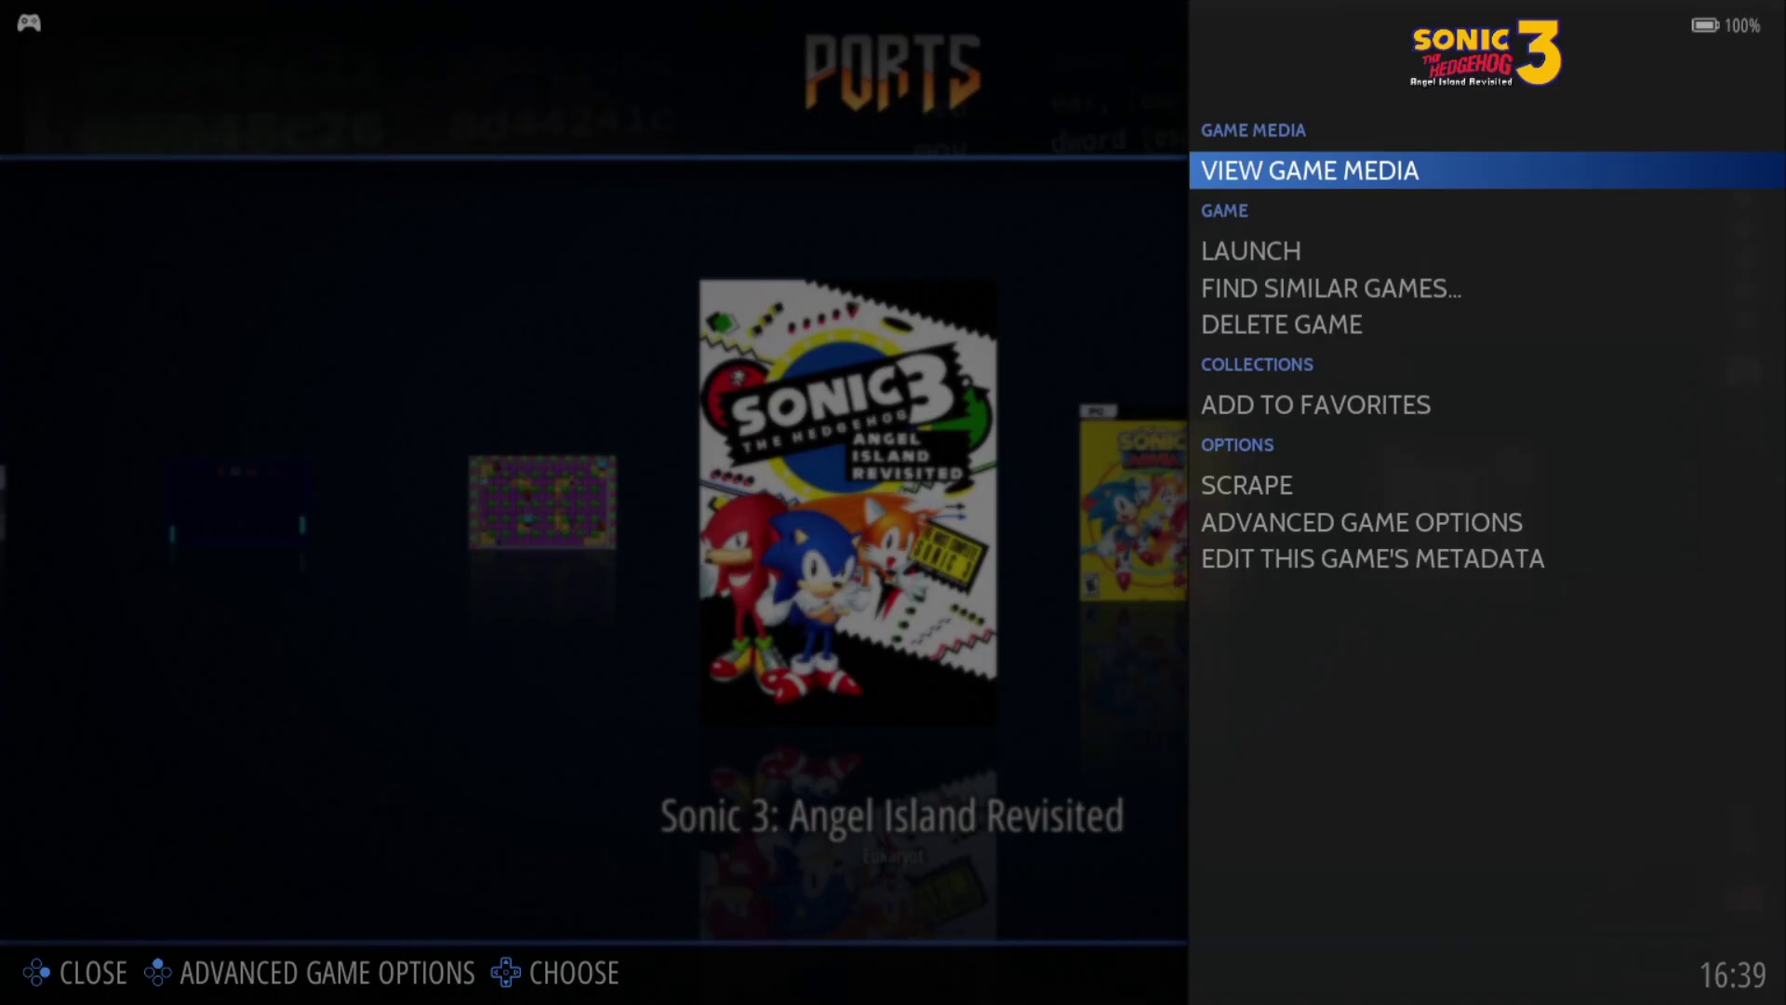
{"action": "key", "text": "Down"}
{"action": "key", "text": "Down"}
{"action": "key", "text": "Down"}
{"action": "key", "text": "Down"}
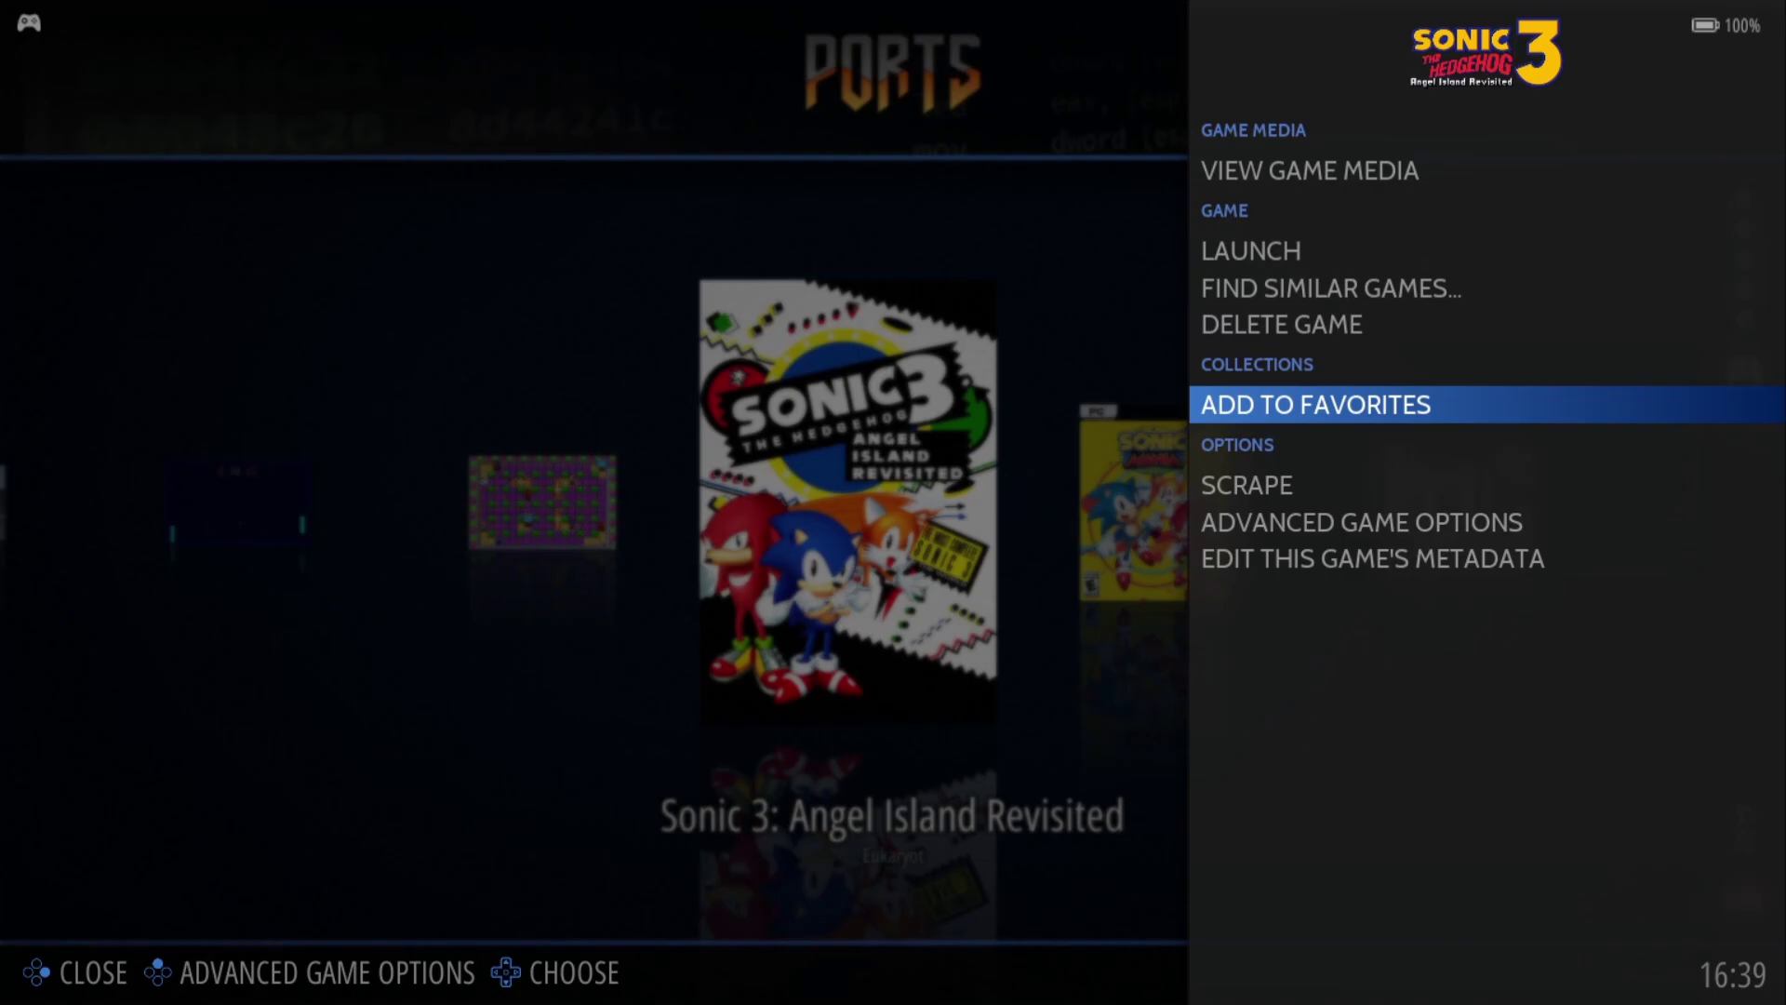
{"action": "key", "text": "Return"}
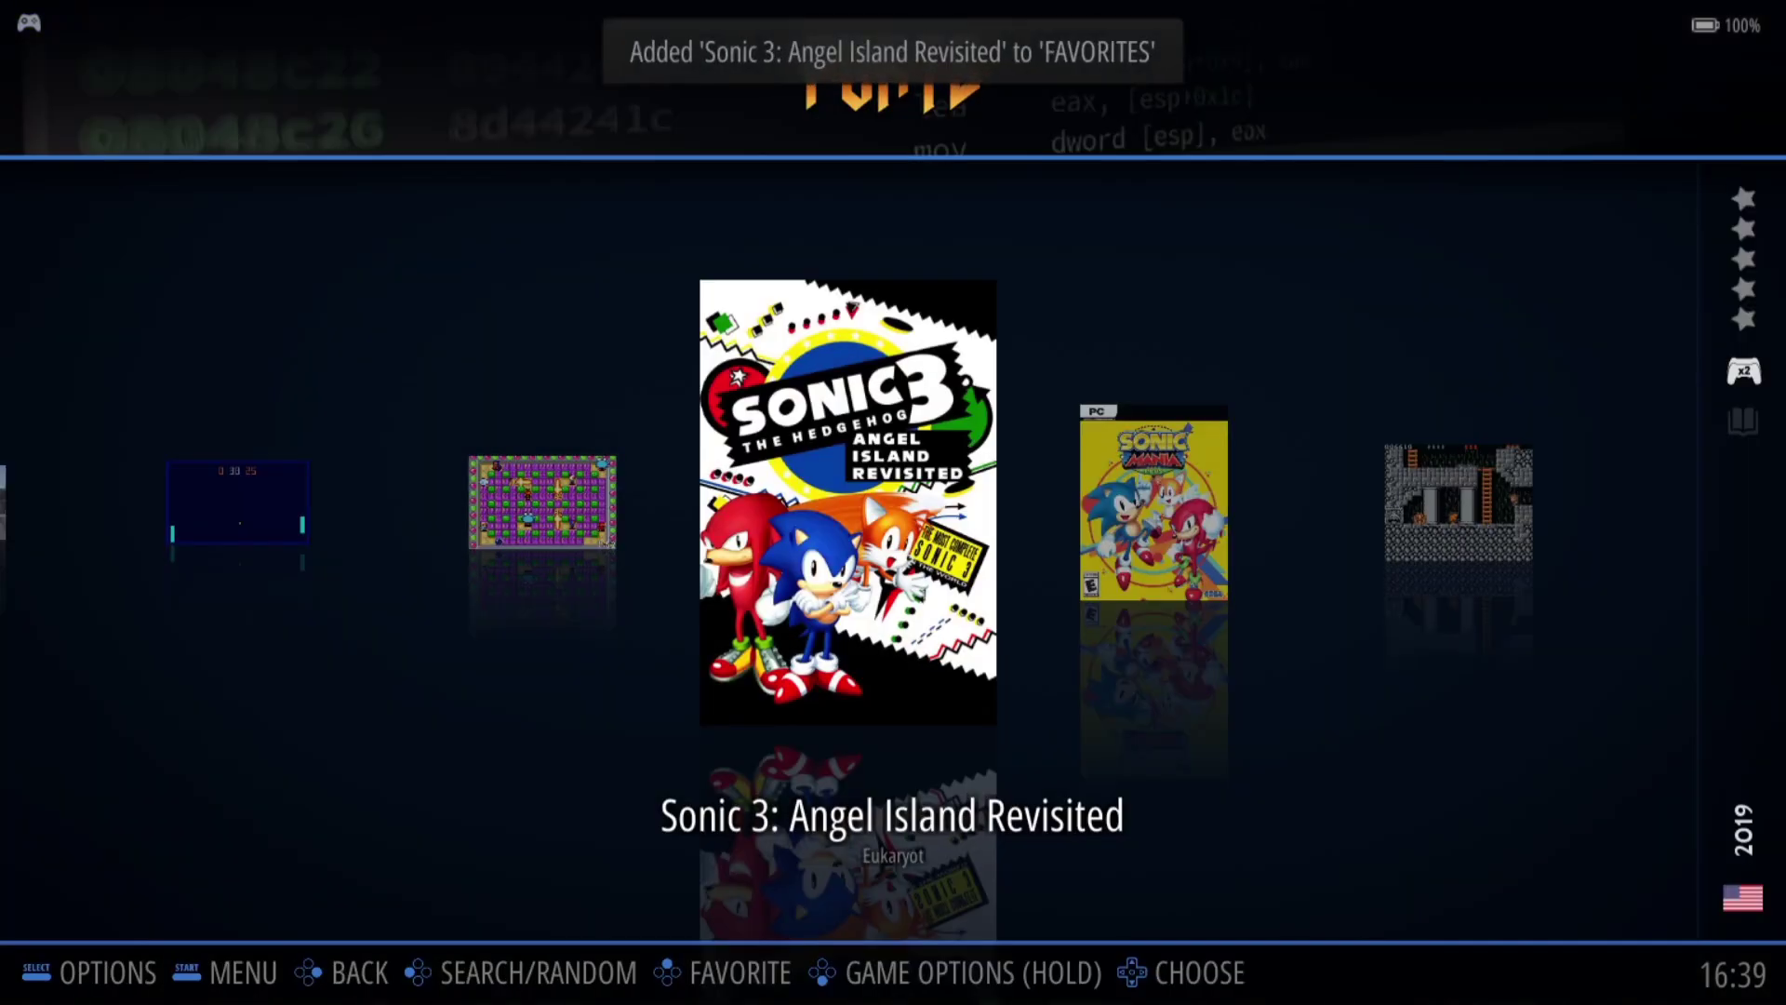
- Check the game appears in the Favorites collection, then return to the Ports list
{"action": "key", "text": "Escape"}
{"action": "key", "text": "Left"}
{"action": "key", "text": "Left"}
{"action": "key", "text": "Left"}
{"action": "key", "text": "Left"}
{"action": "key", "text": "Left"}
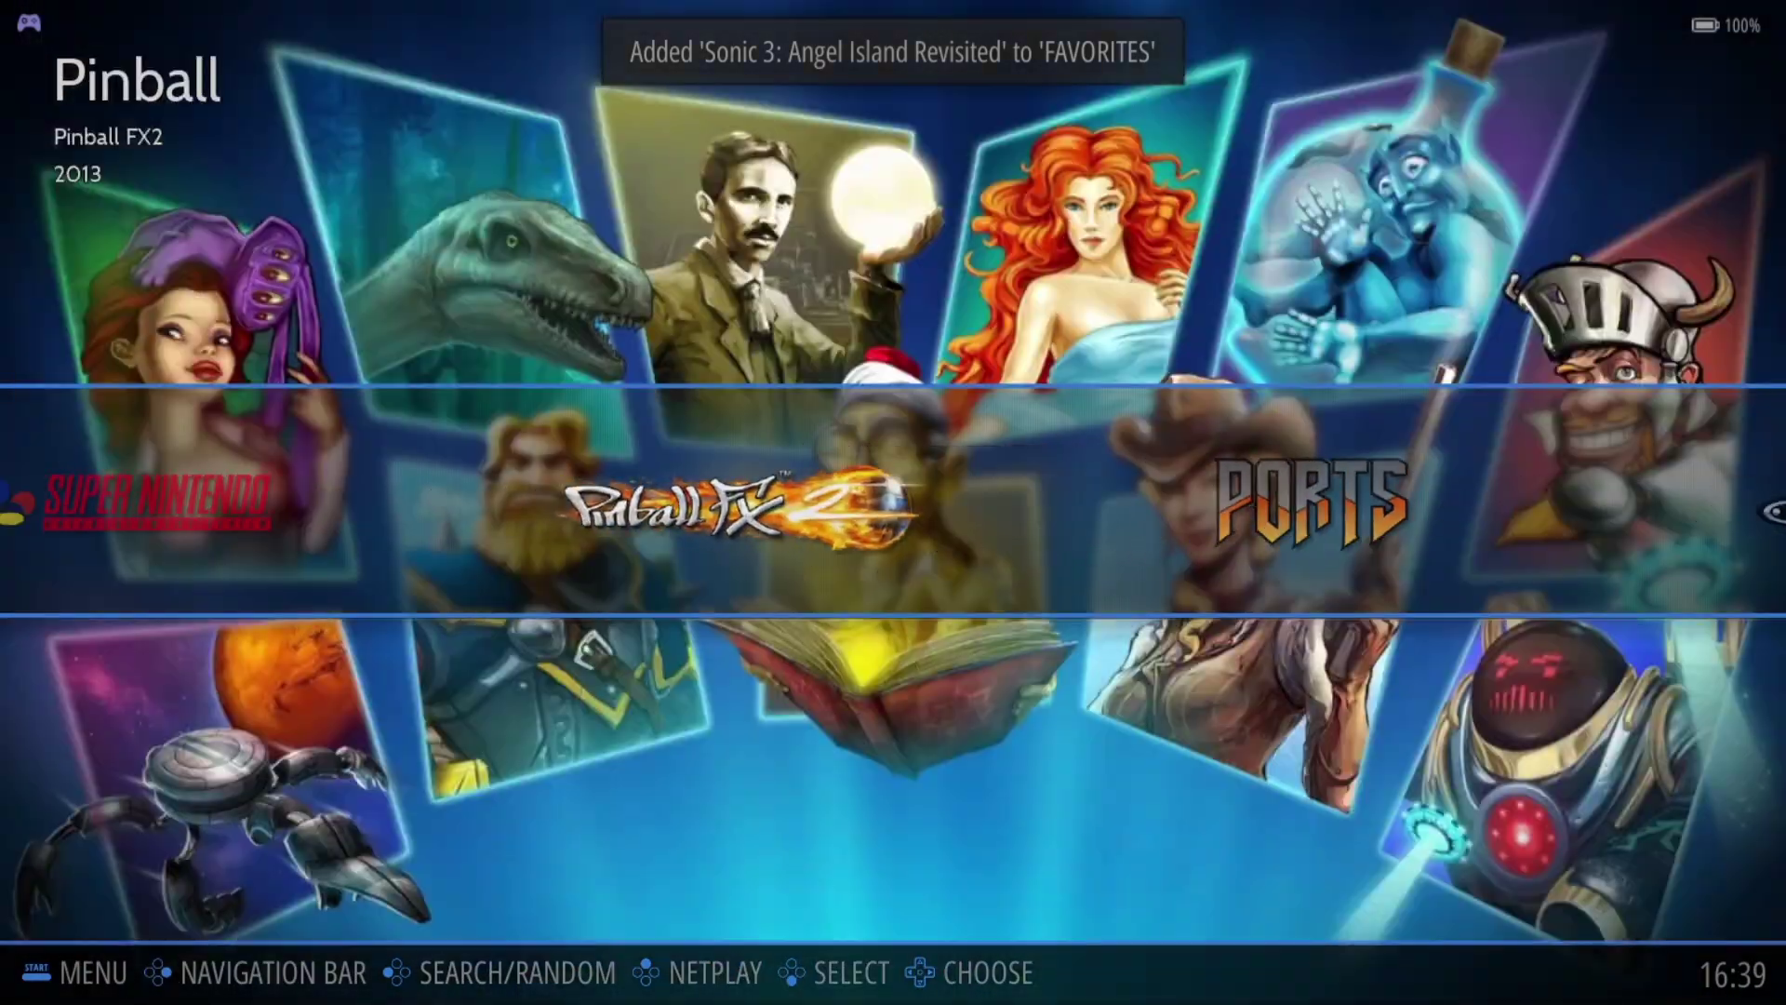
{"action": "key", "text": "Left"}
{"action": "key", "text": "Left"}
{"action": "key", "text": "Left"}
{"action": "key", "text": "Left"}
{"action": "key", "text": "Left"}
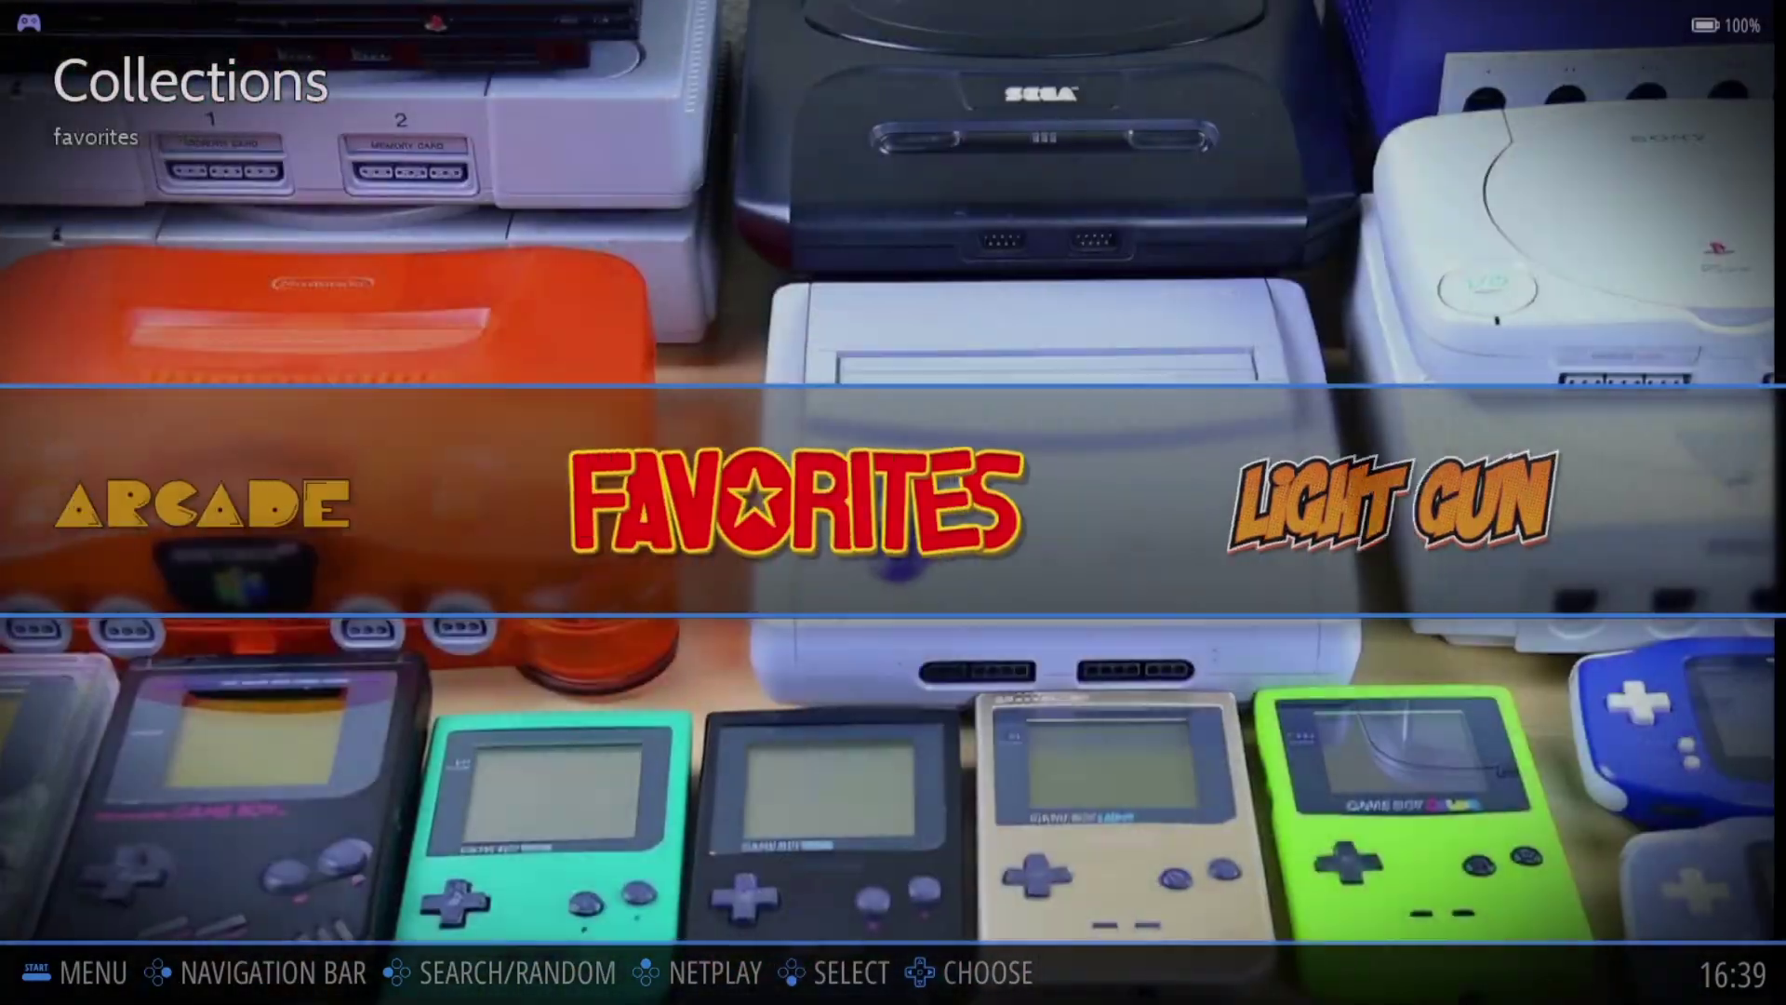
{"action": "key", "text": "Right"}
{"action": "key", "text": "Return"}
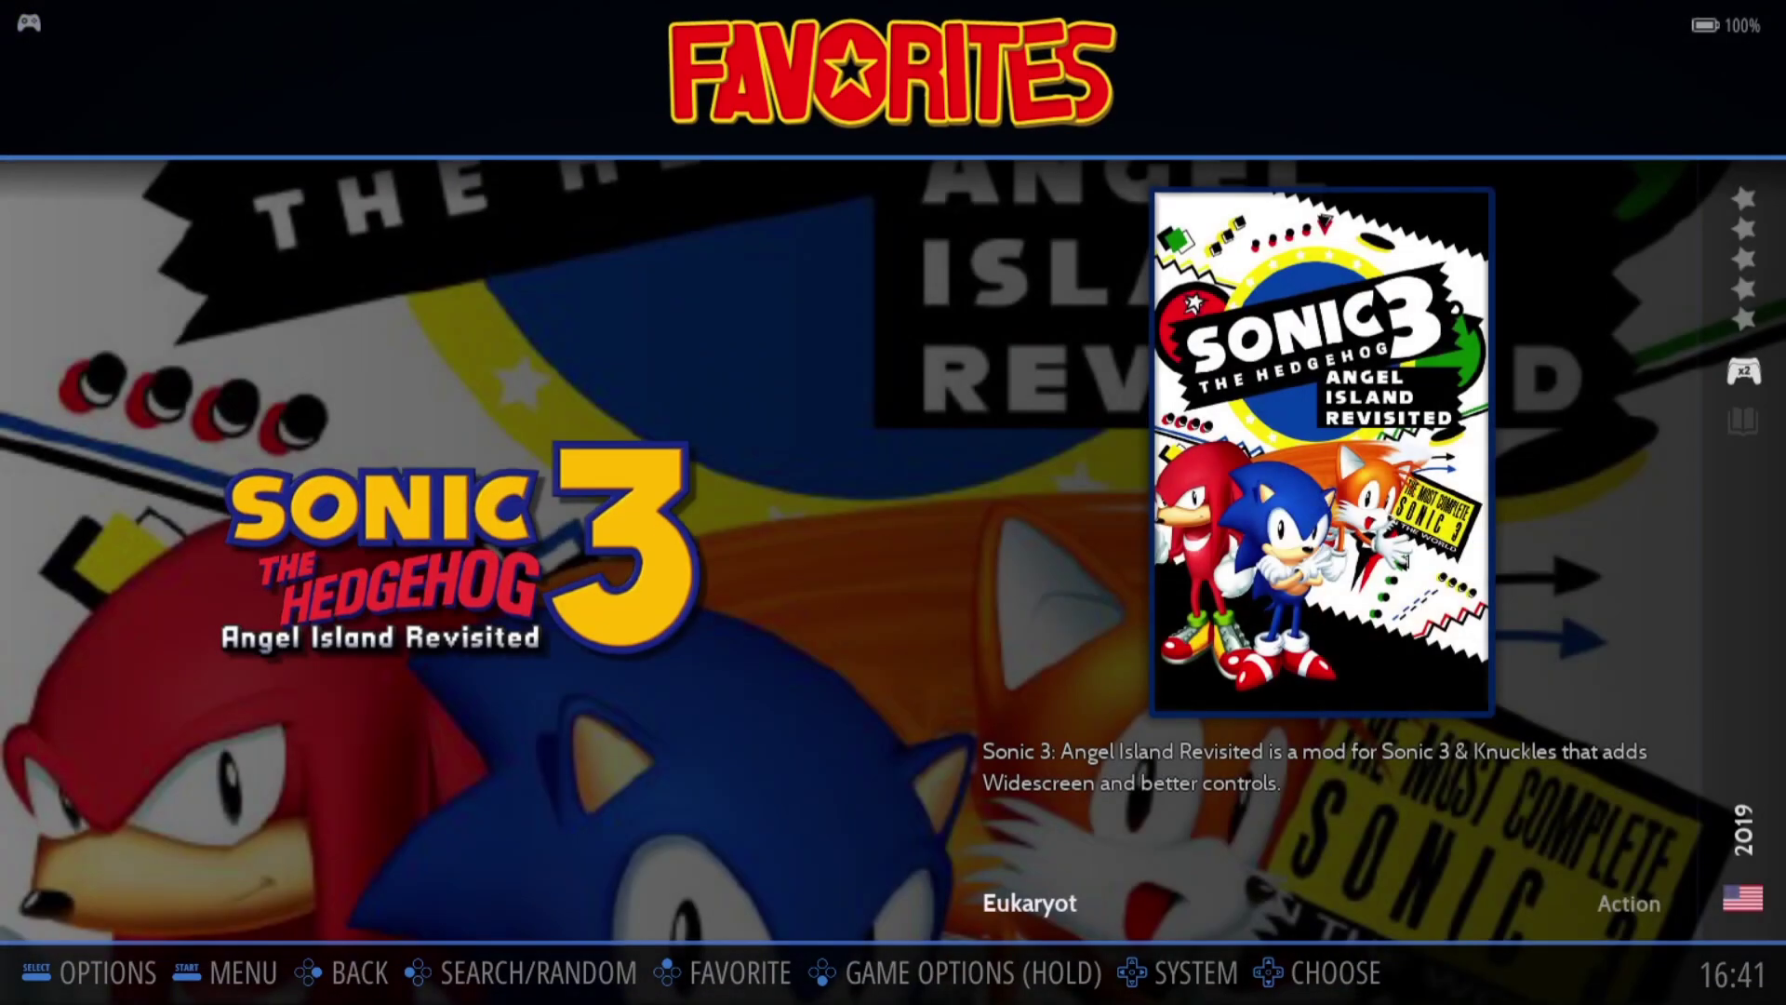
{"action": "key", "text": "Escape"}
{"action": "key", "text": "Right"}
{"action": "key", "text": "Right"}
{"action": "key", "text": "Right"}
{"action": "key", "text": "Right"}
{"action": "key", "text": "Right"}
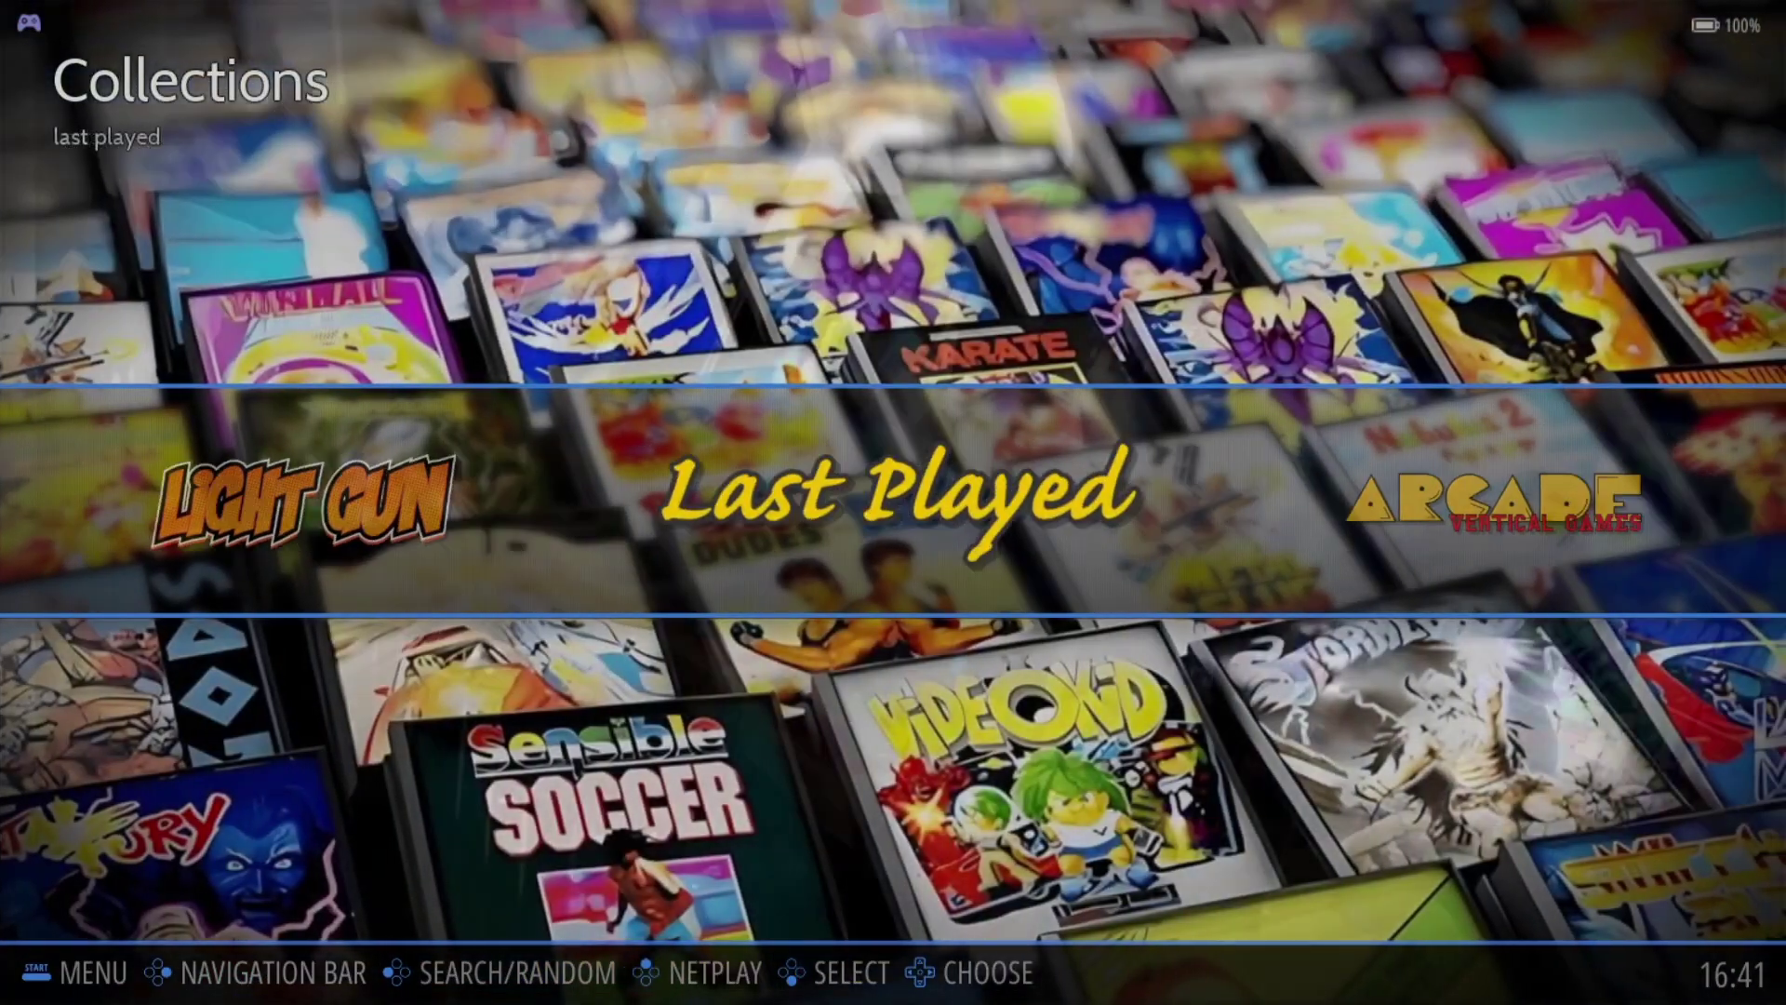
{"action": "key", "text": "Right"}
{"action": "key", "text": "Right"}
{"action": "key", "text": "Right"}
{"action": "key", "text": "Right"}
{"action": "key", "text": "Return"}
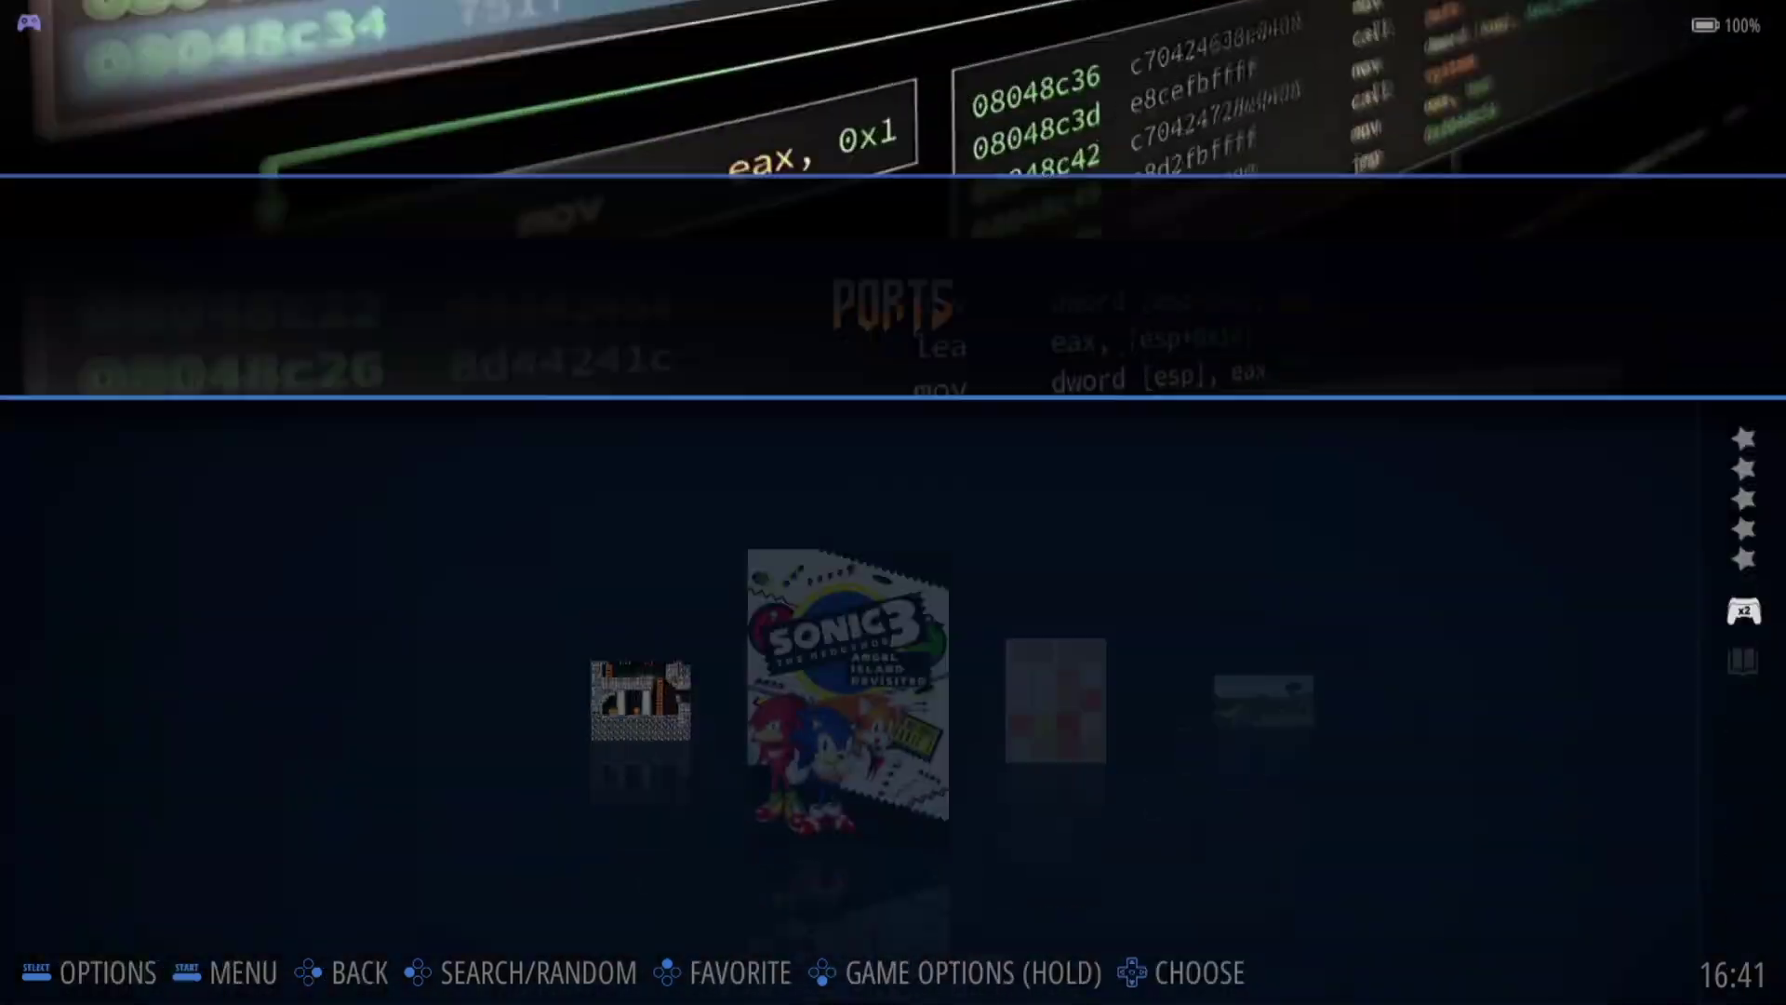
- Set the Shader Set to XBRZ in the game's Advanced Game Options
{"action": "key", "text": "x"}
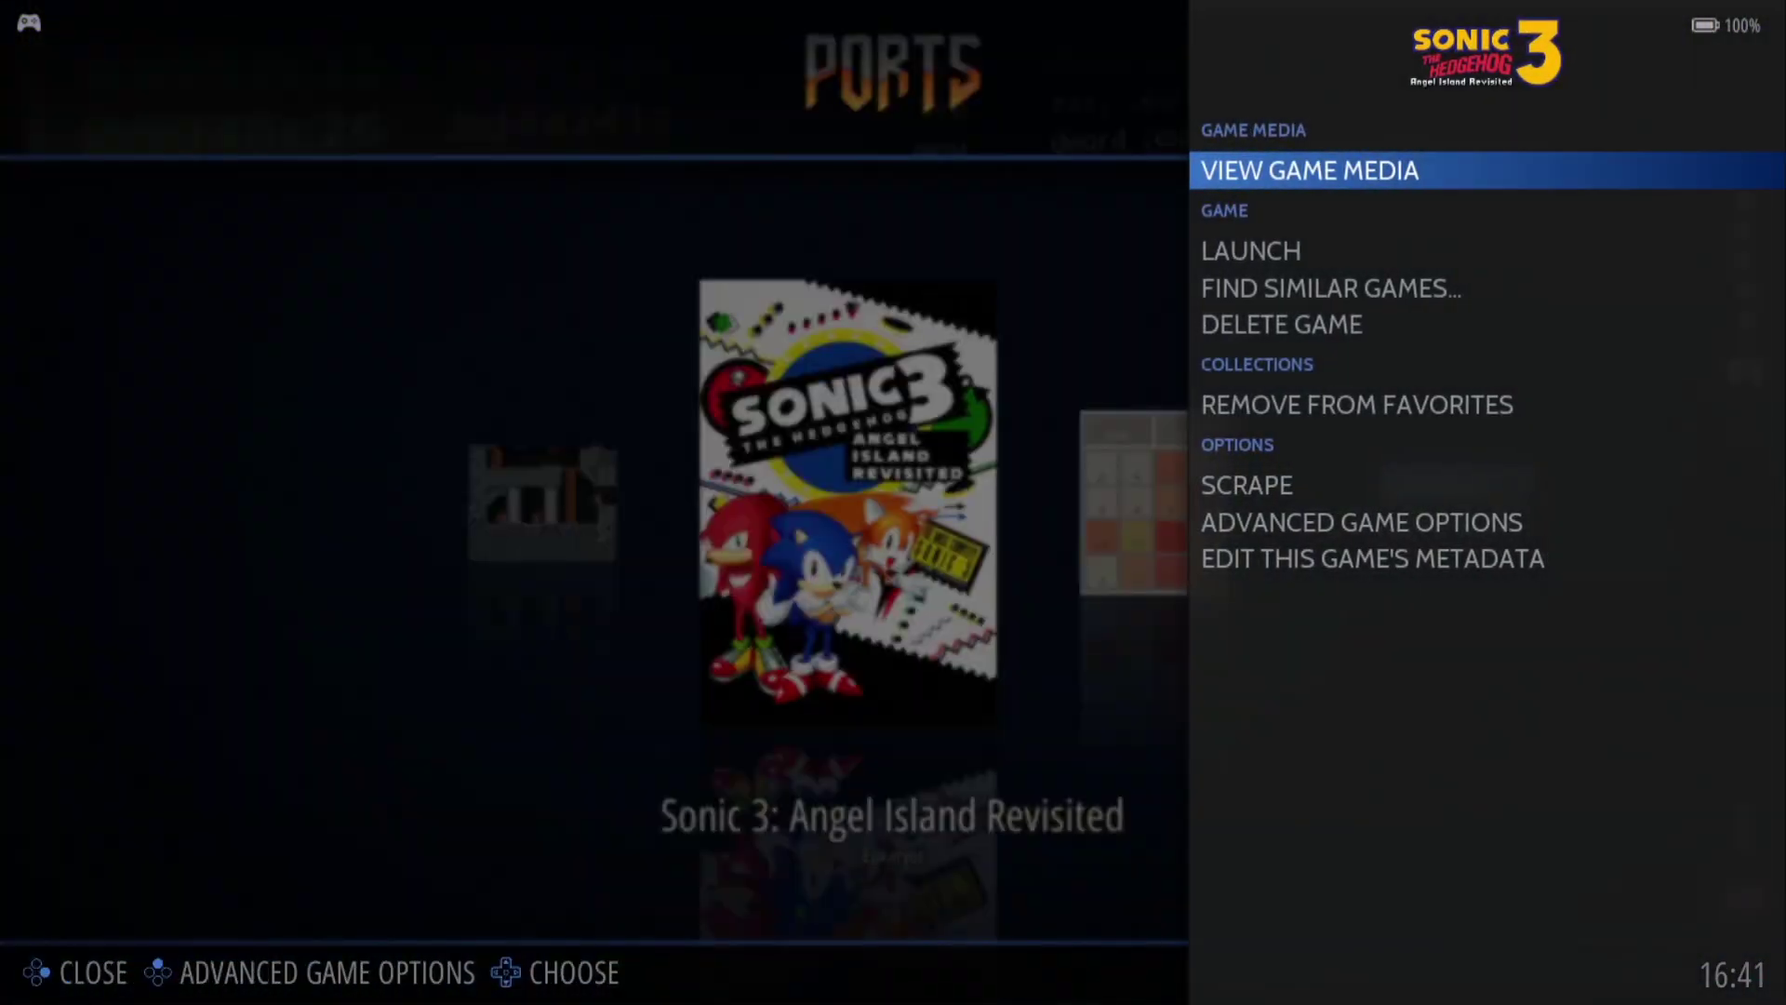
{"action": "key", "text": "Down"}
{"action": "key", "text": "Down"}
{"action": "key", "text": "Down"}
{"action": "key", "text": "Down"}
{"action": "key", "text": "Down"}
{"action": "key", "text": "Down"}
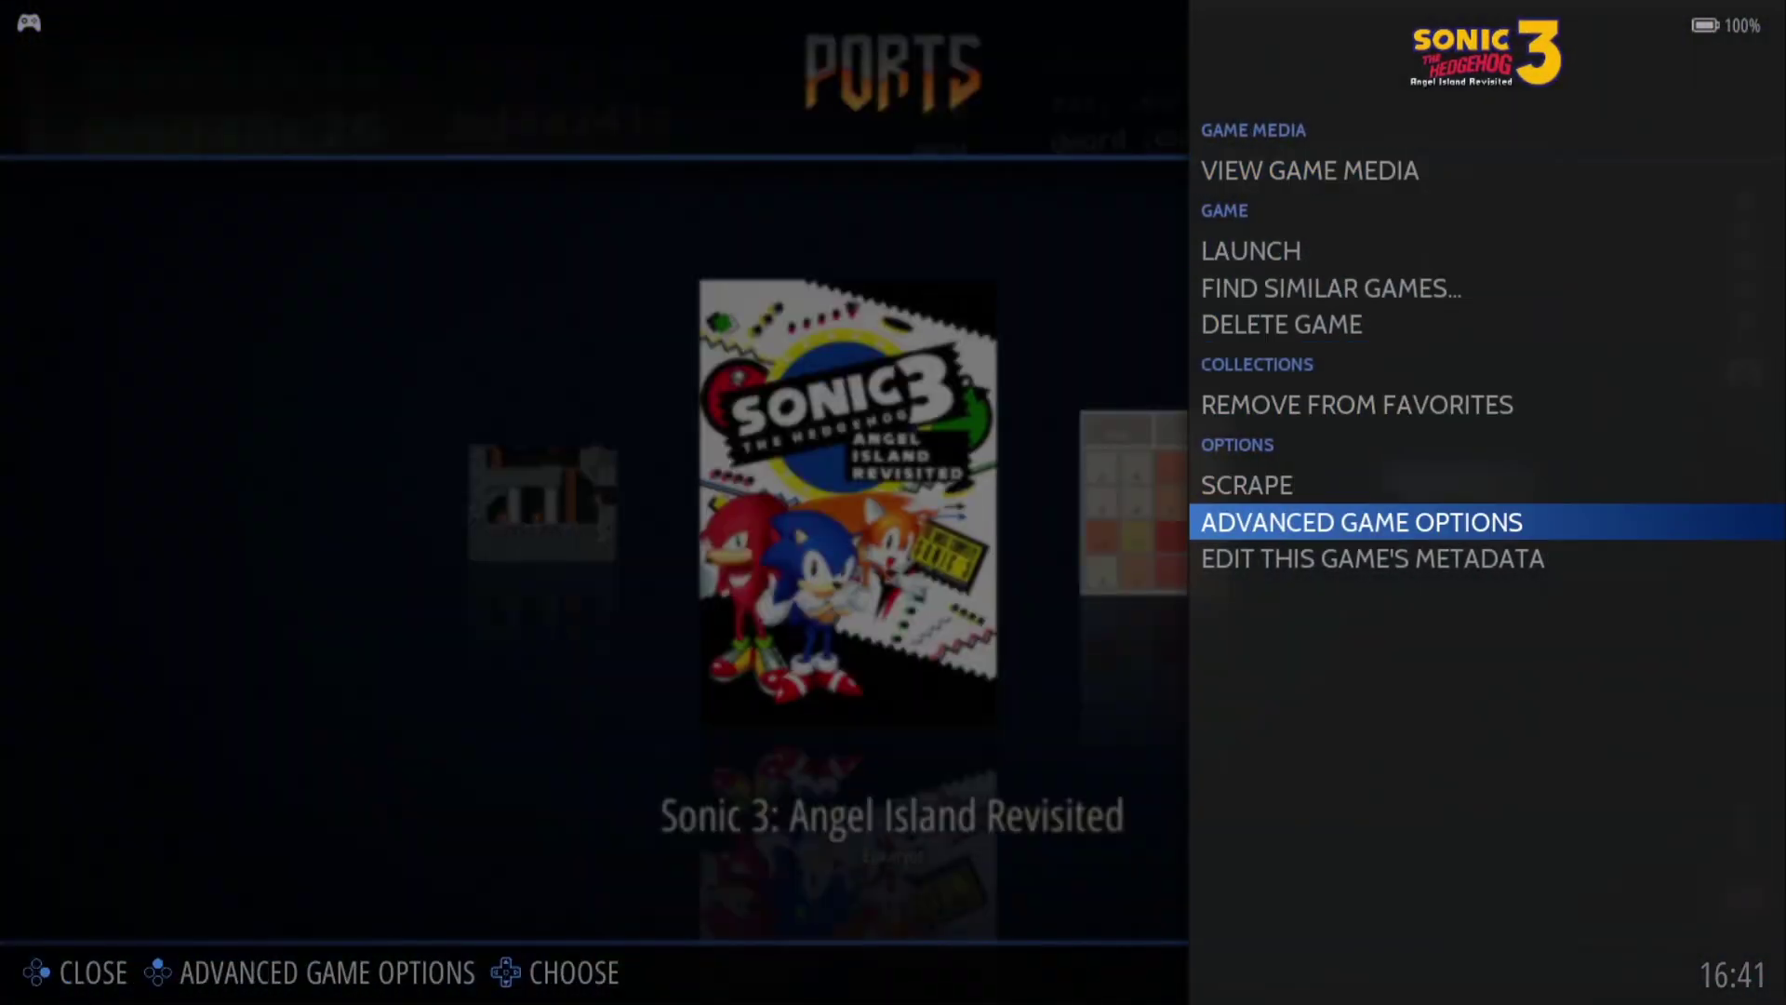
{"action": "key", "text": "Return"}
{"action": "key", "text": "Return"}
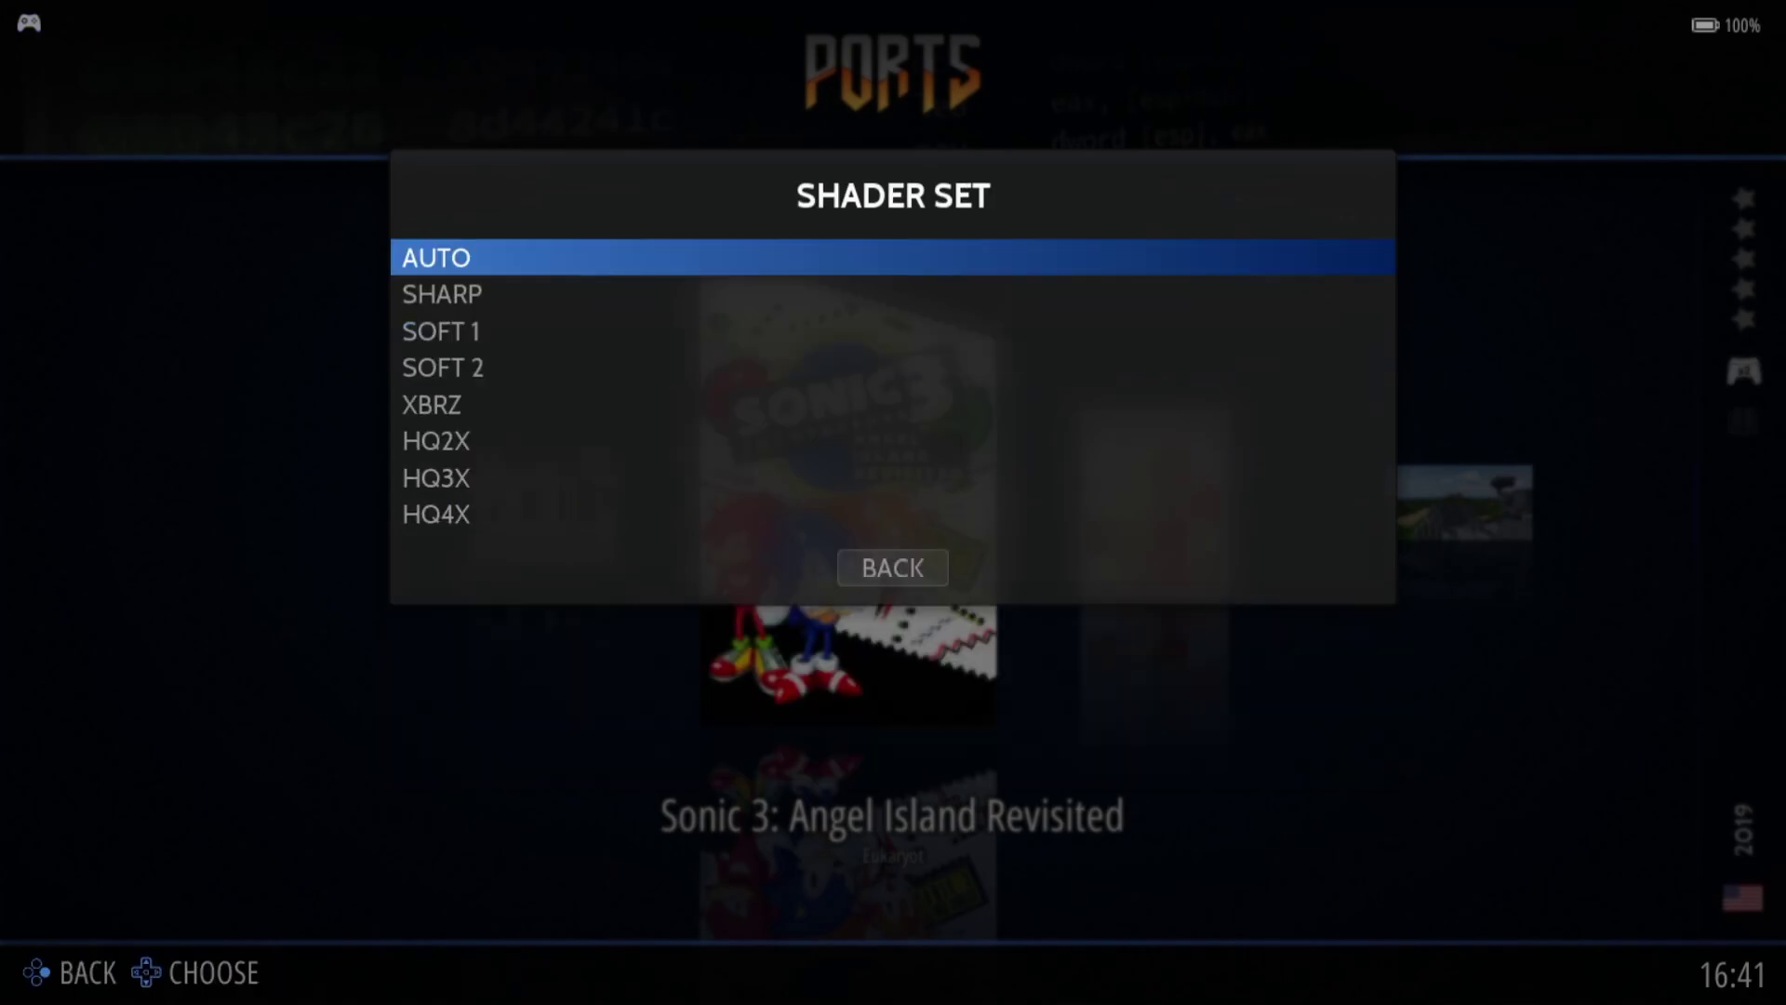
{"action": "key", "text": "Down"}
{"action": "key", "text": "Down"}
{"action": "key", "text": "Down"}
{"action": "key", "text": "Down"}
{"action": "key", "text": "Down"}
{"action": "key", "text": "Up"}
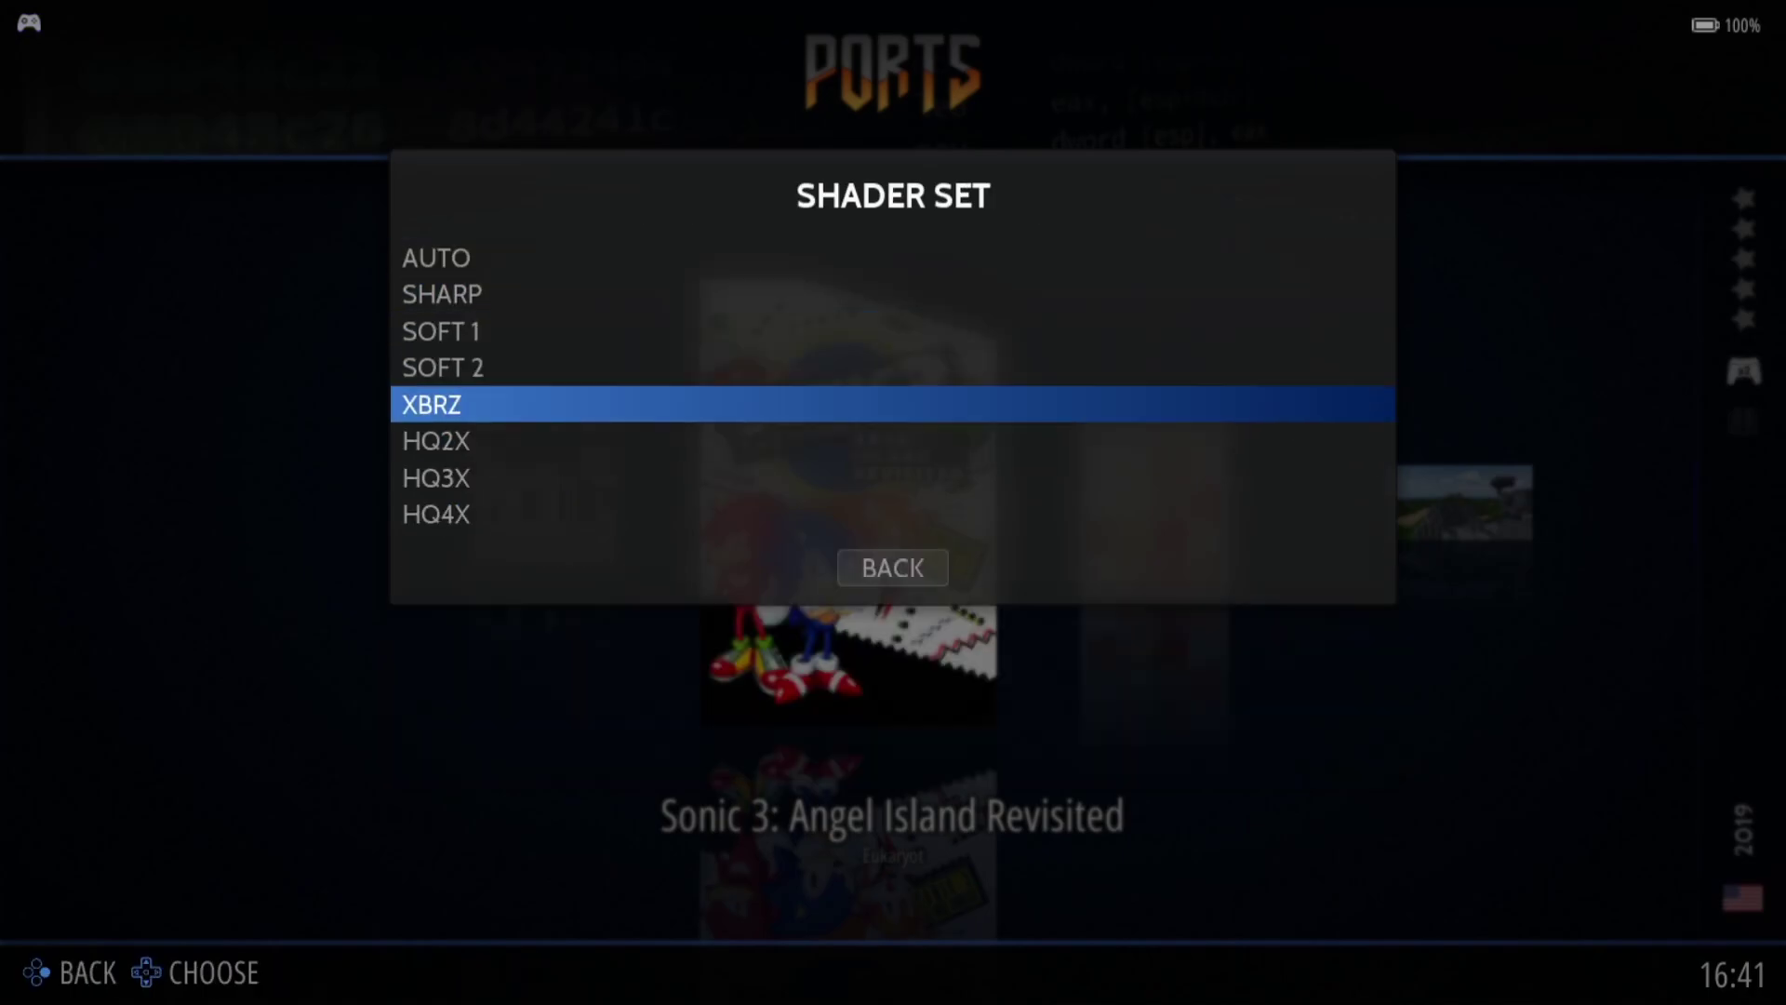
{"action": "key", "text": "Return"}
- Look through the Vertical Sync choices and leave them unchanged
{"action": "key", "text": "Down"}
{"action": "key", "text": "Return"}
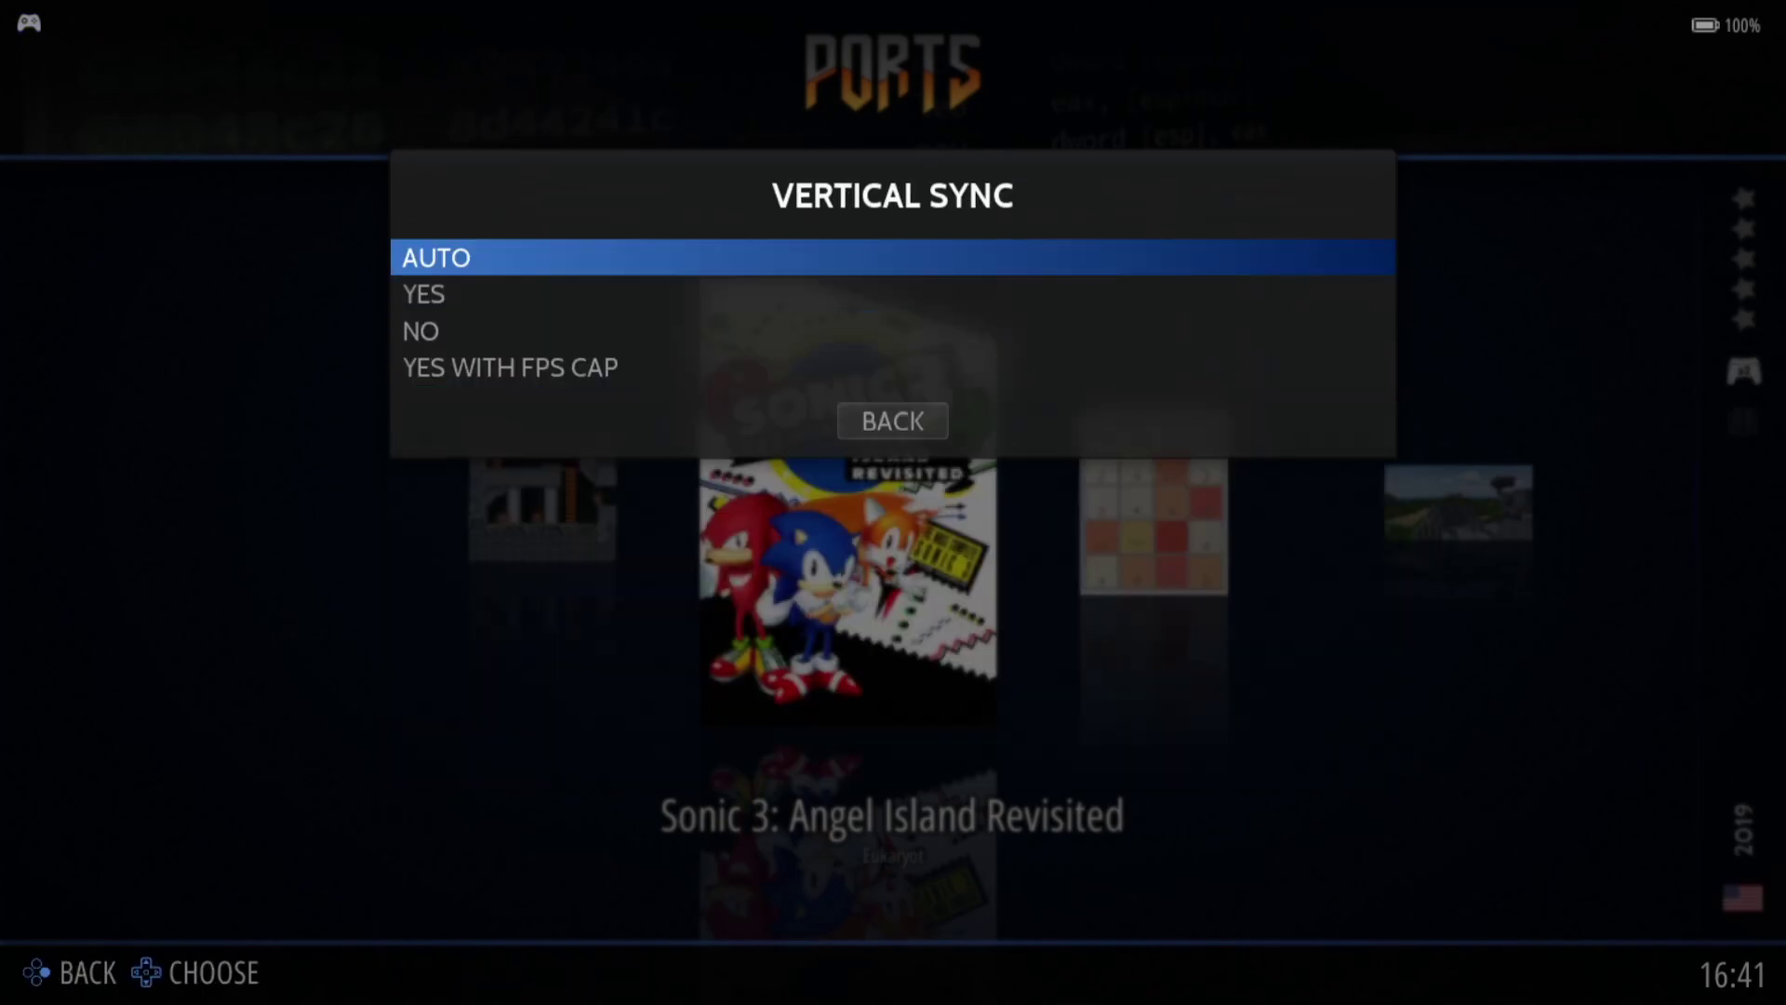
{"action": "key", "text": "Down"}
{"action": "key", "text": "Up"}
{"action": "key", "text": "Down"}
{"action": "key", "text": "Down"}
{"action": "key", "text": "Down"}
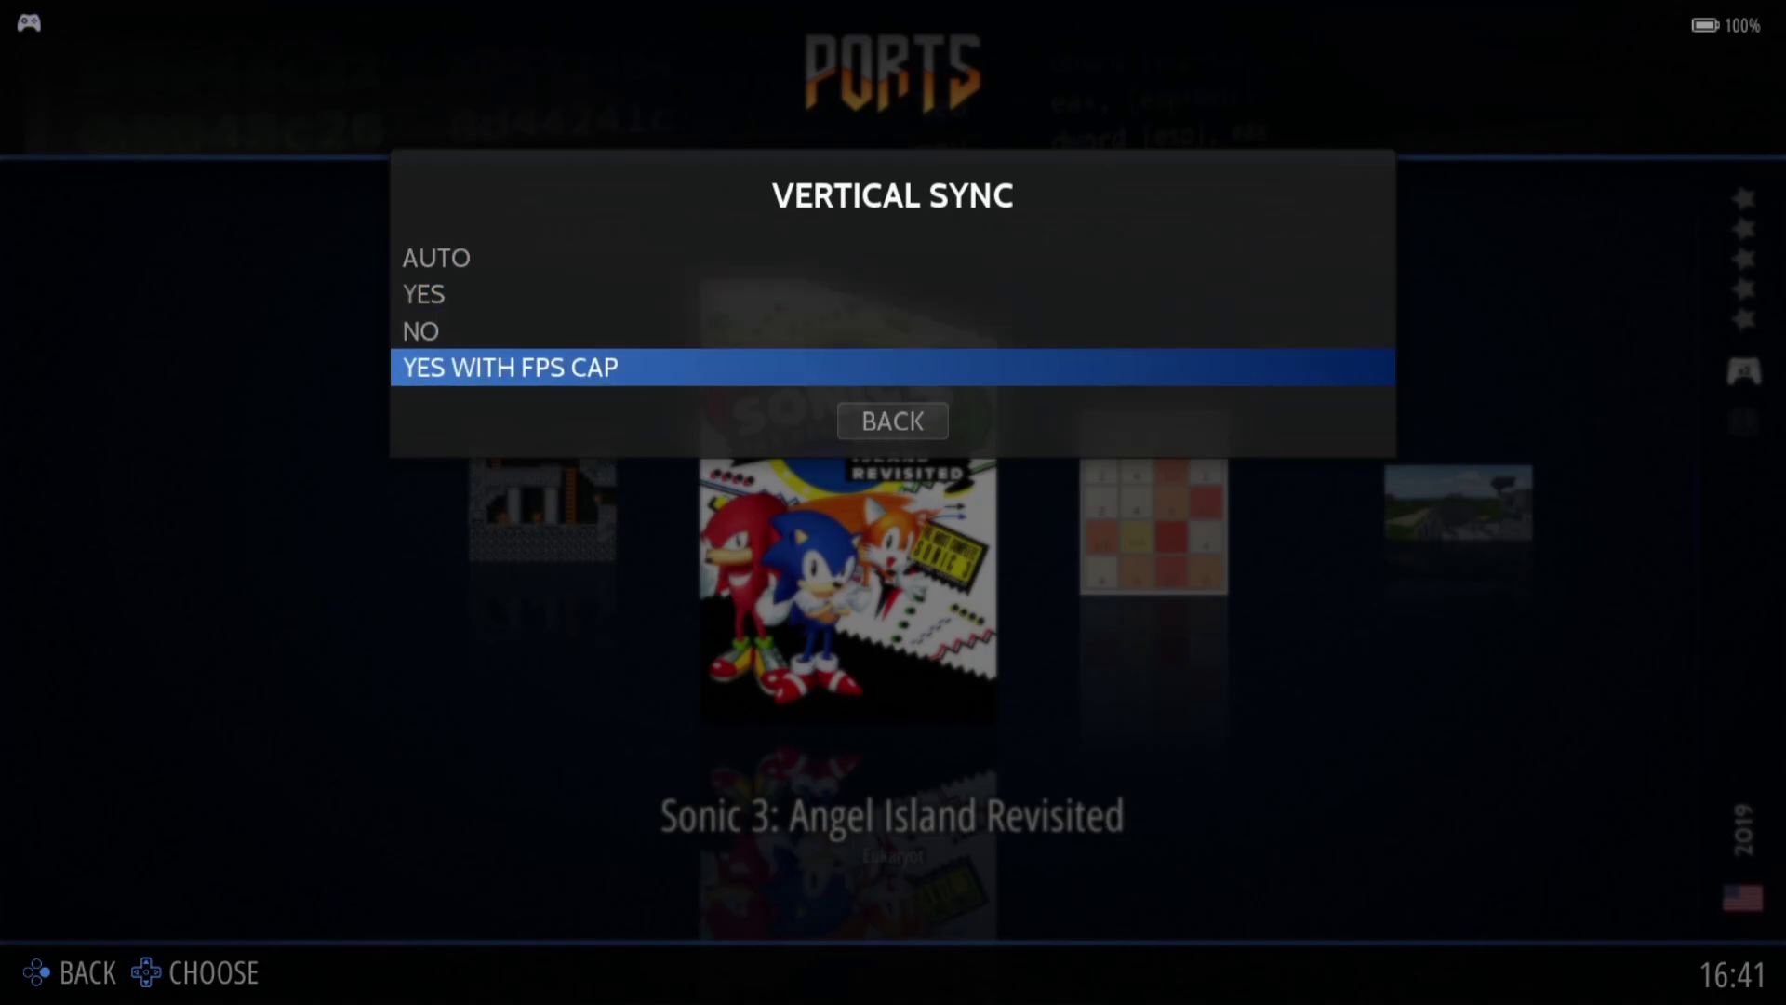
{"action": "key", "text": "Escape"}
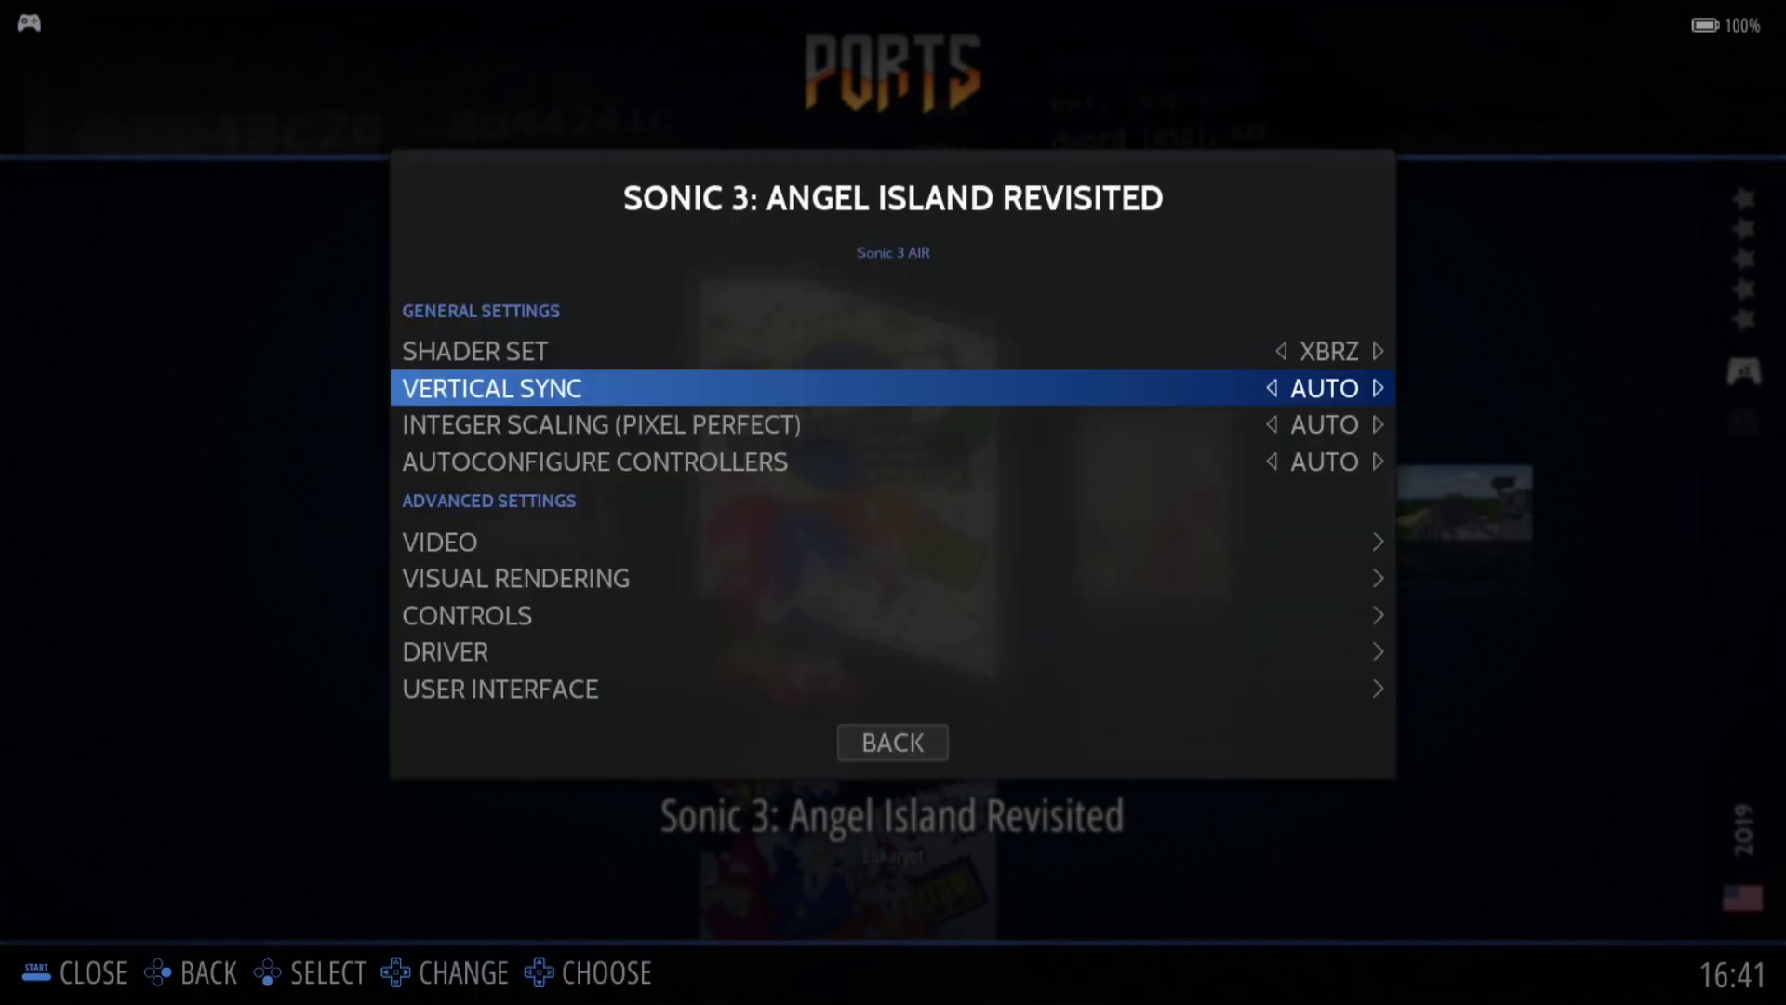
- Keep Integer Scaling and Visual Rendering's Scanlines on AUTO
{"action": "key", "text": "Down"}
{"action": "key", "text": "Return"}
{"action": "key", "text": "Down"}
{"action": "key", "text": "Down"}
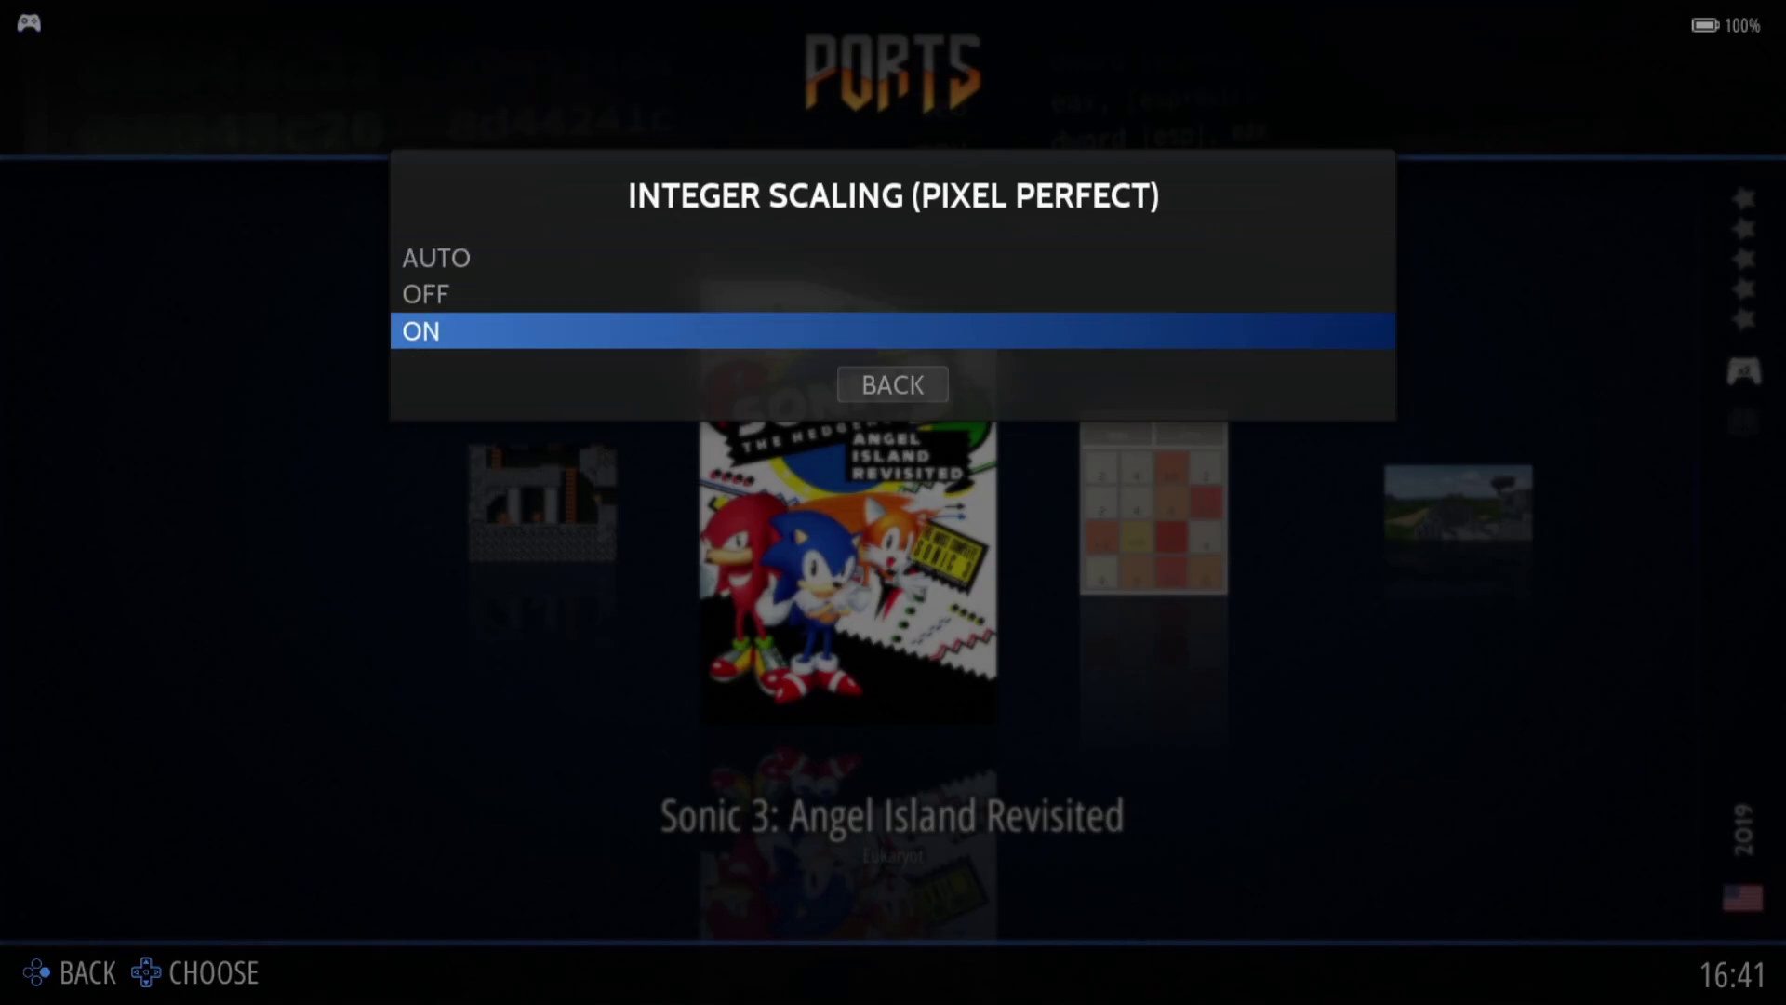
{"action": "key", "text": "Up"}
{"action": "key", "text": "Up"}
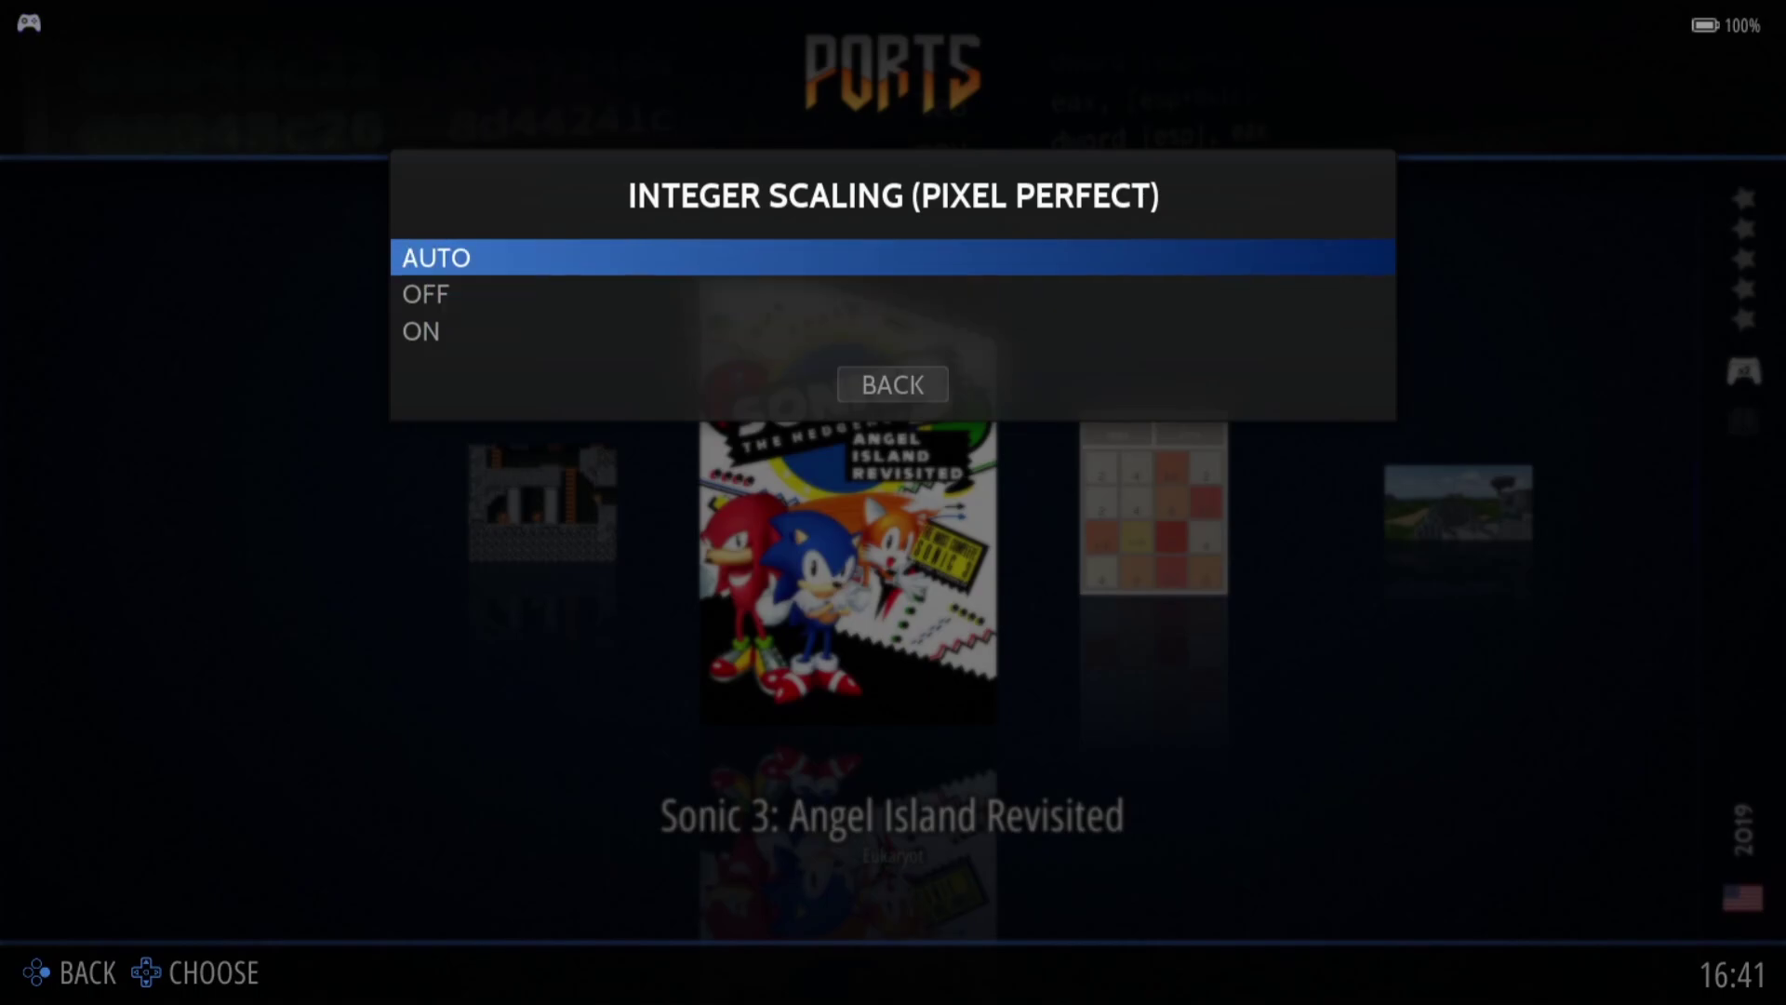
{"action": "key", "text": "Return"}
{"action": "key", "text": "Down"}
{"action": "key", "text": "Down"}
{"action": "key", "text": "Down"}
{"action": "key", "text": "Return"}
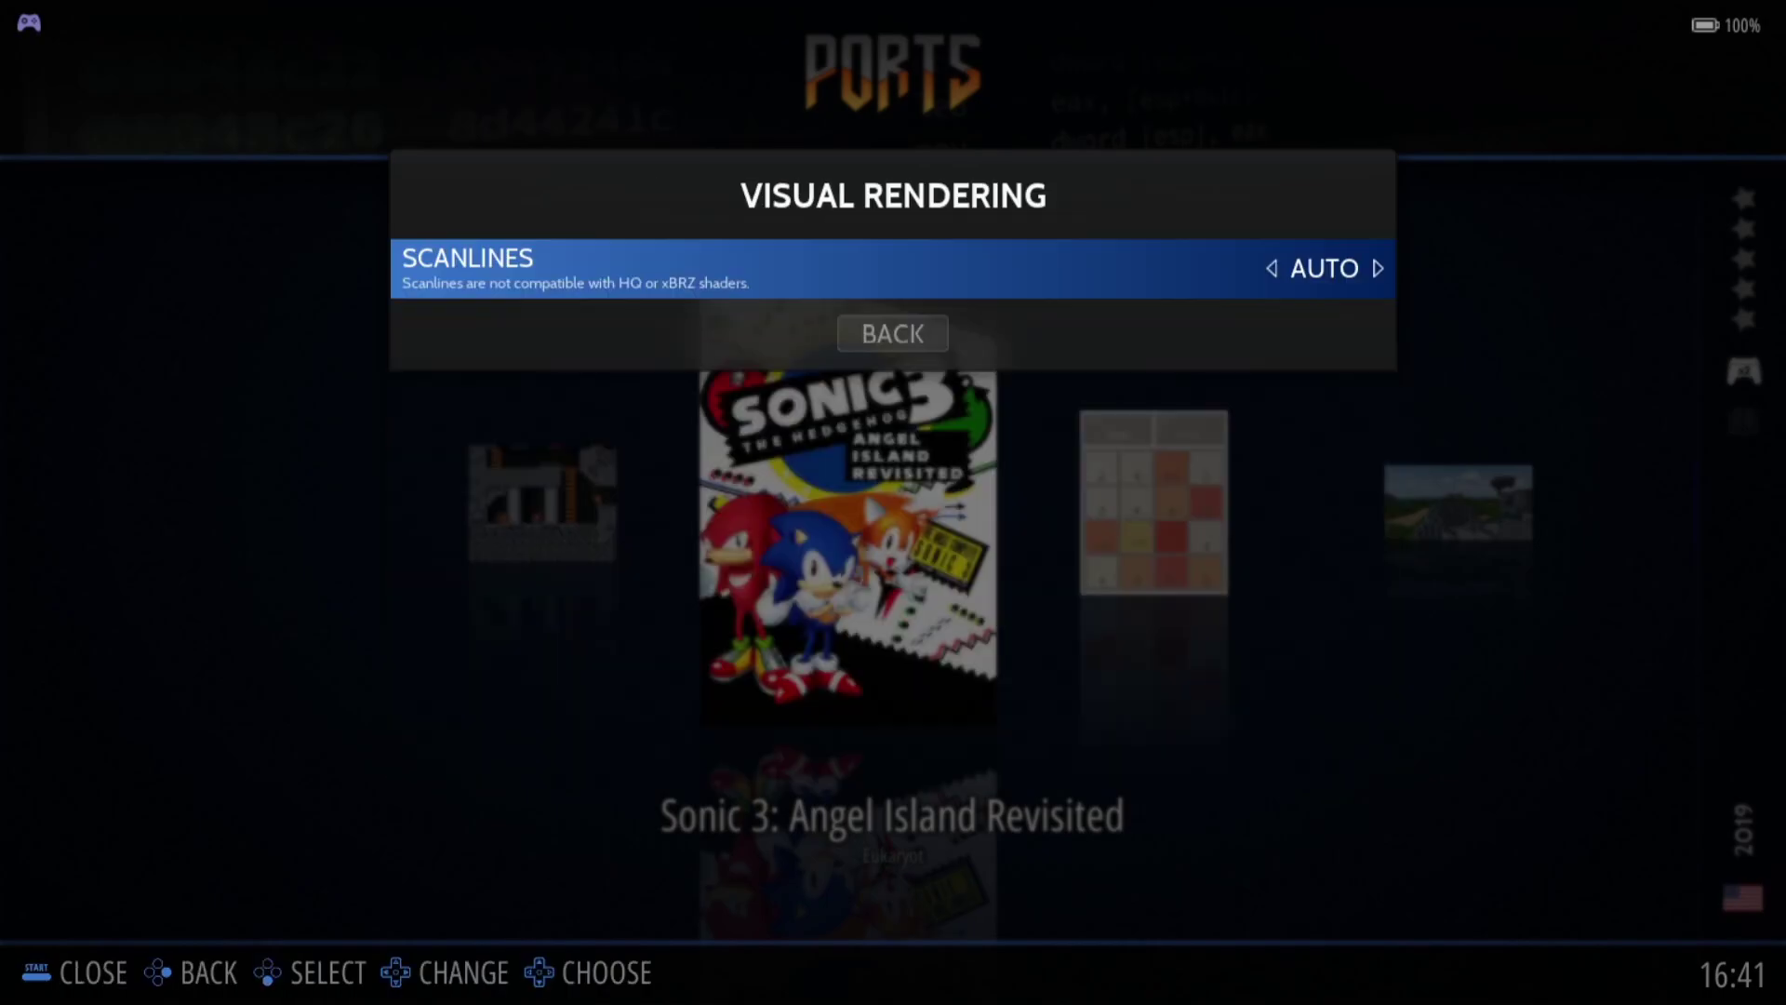
{"action": "key", "text": "Return"}
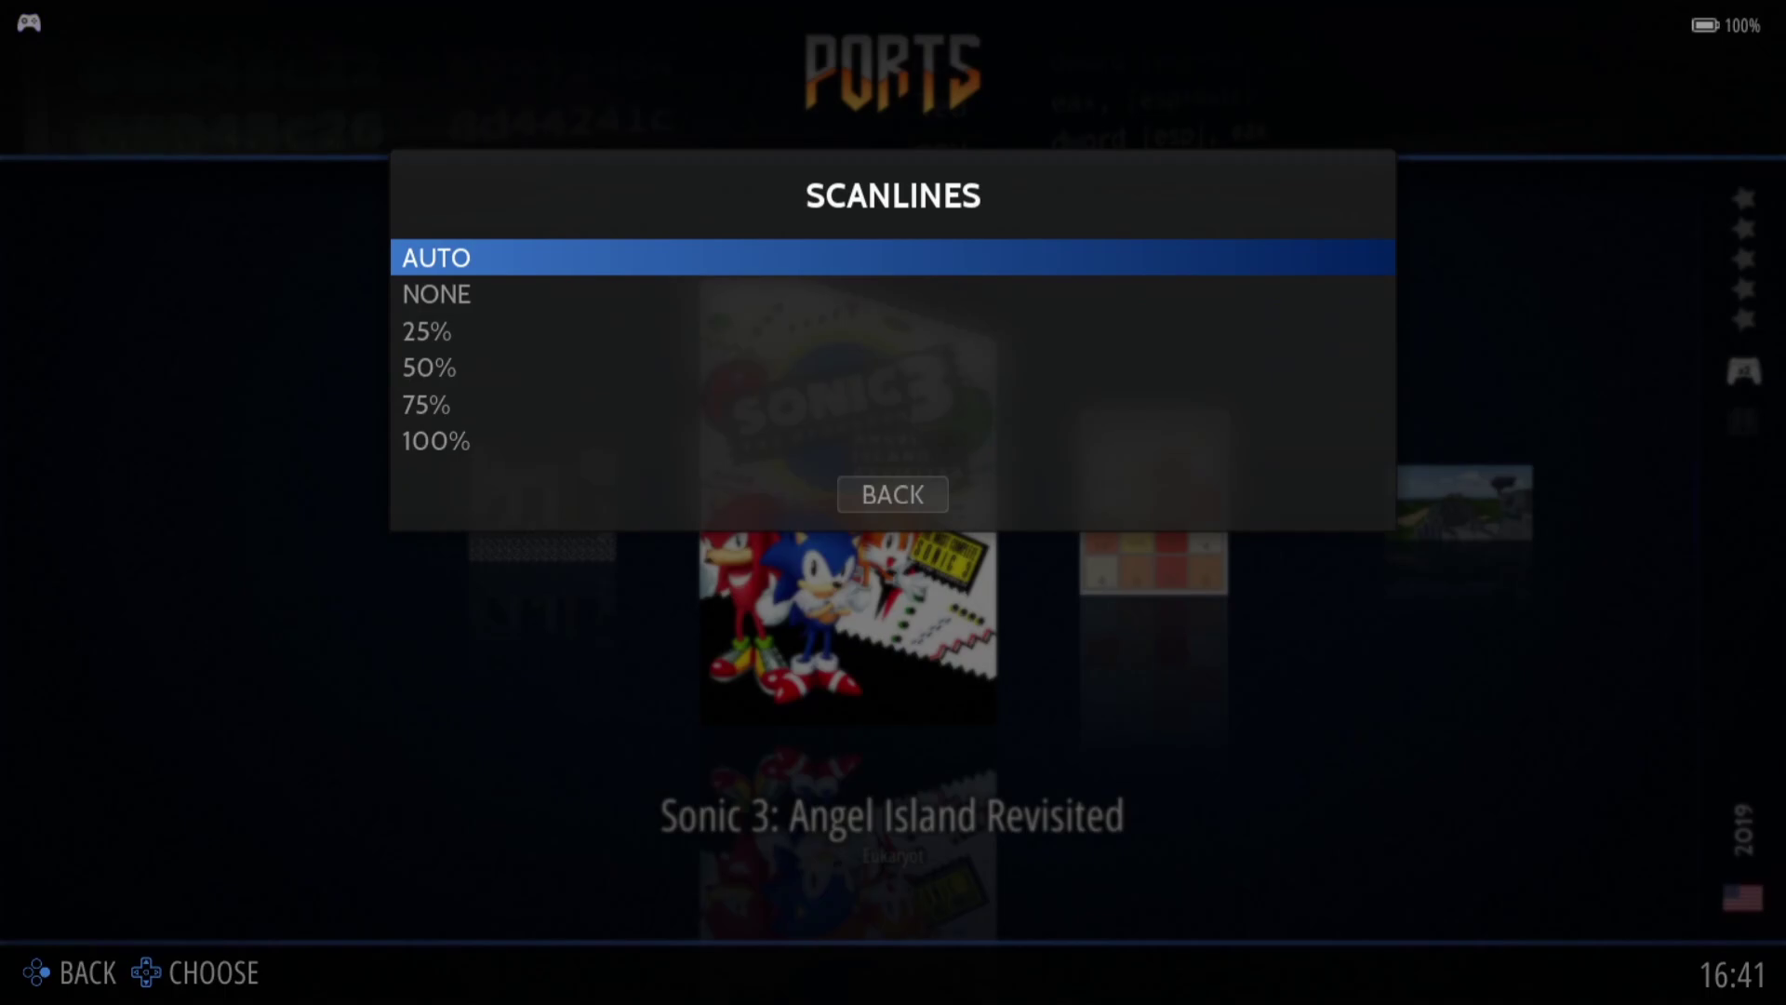
{"action": "key", "text": "Return"}
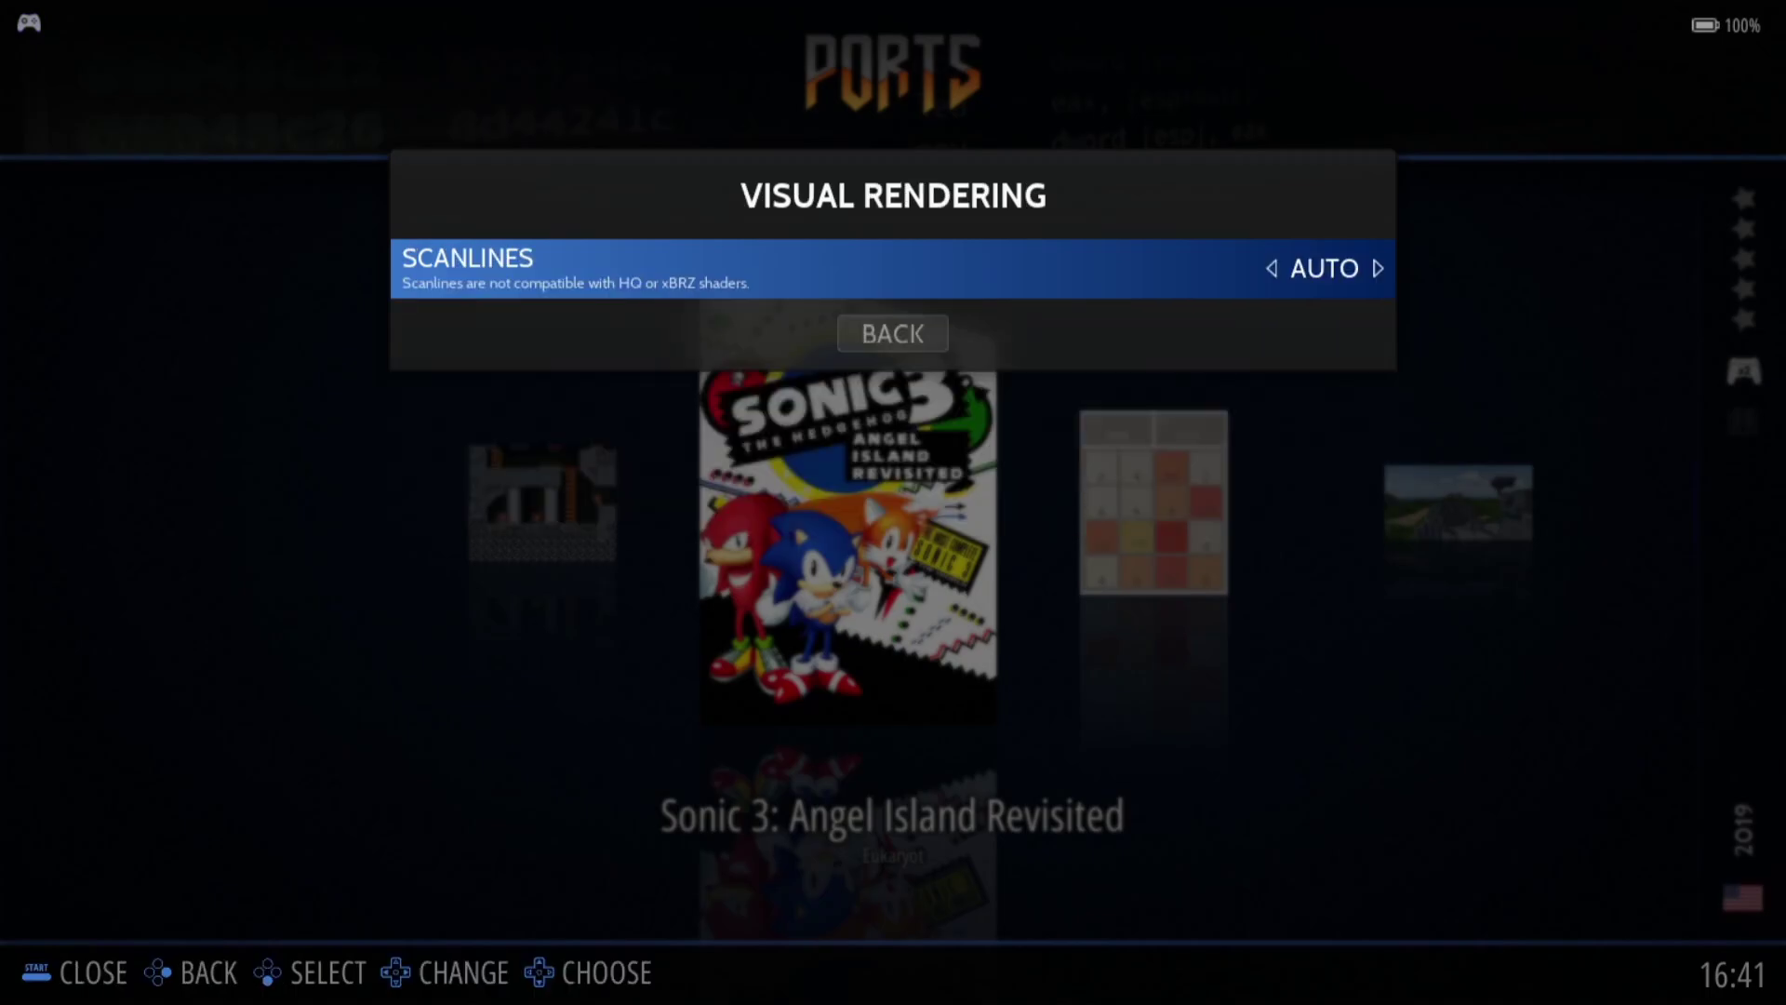
{"action": "key", "text": "Escape"}
- Keep the Driver video setting on AUTO, then back out to the systems carousel at Commodore 64
{"action": "key", "text": "Down"}
{"action": "key", "text": "Down"}
{"action": "key", "text": "Return"}
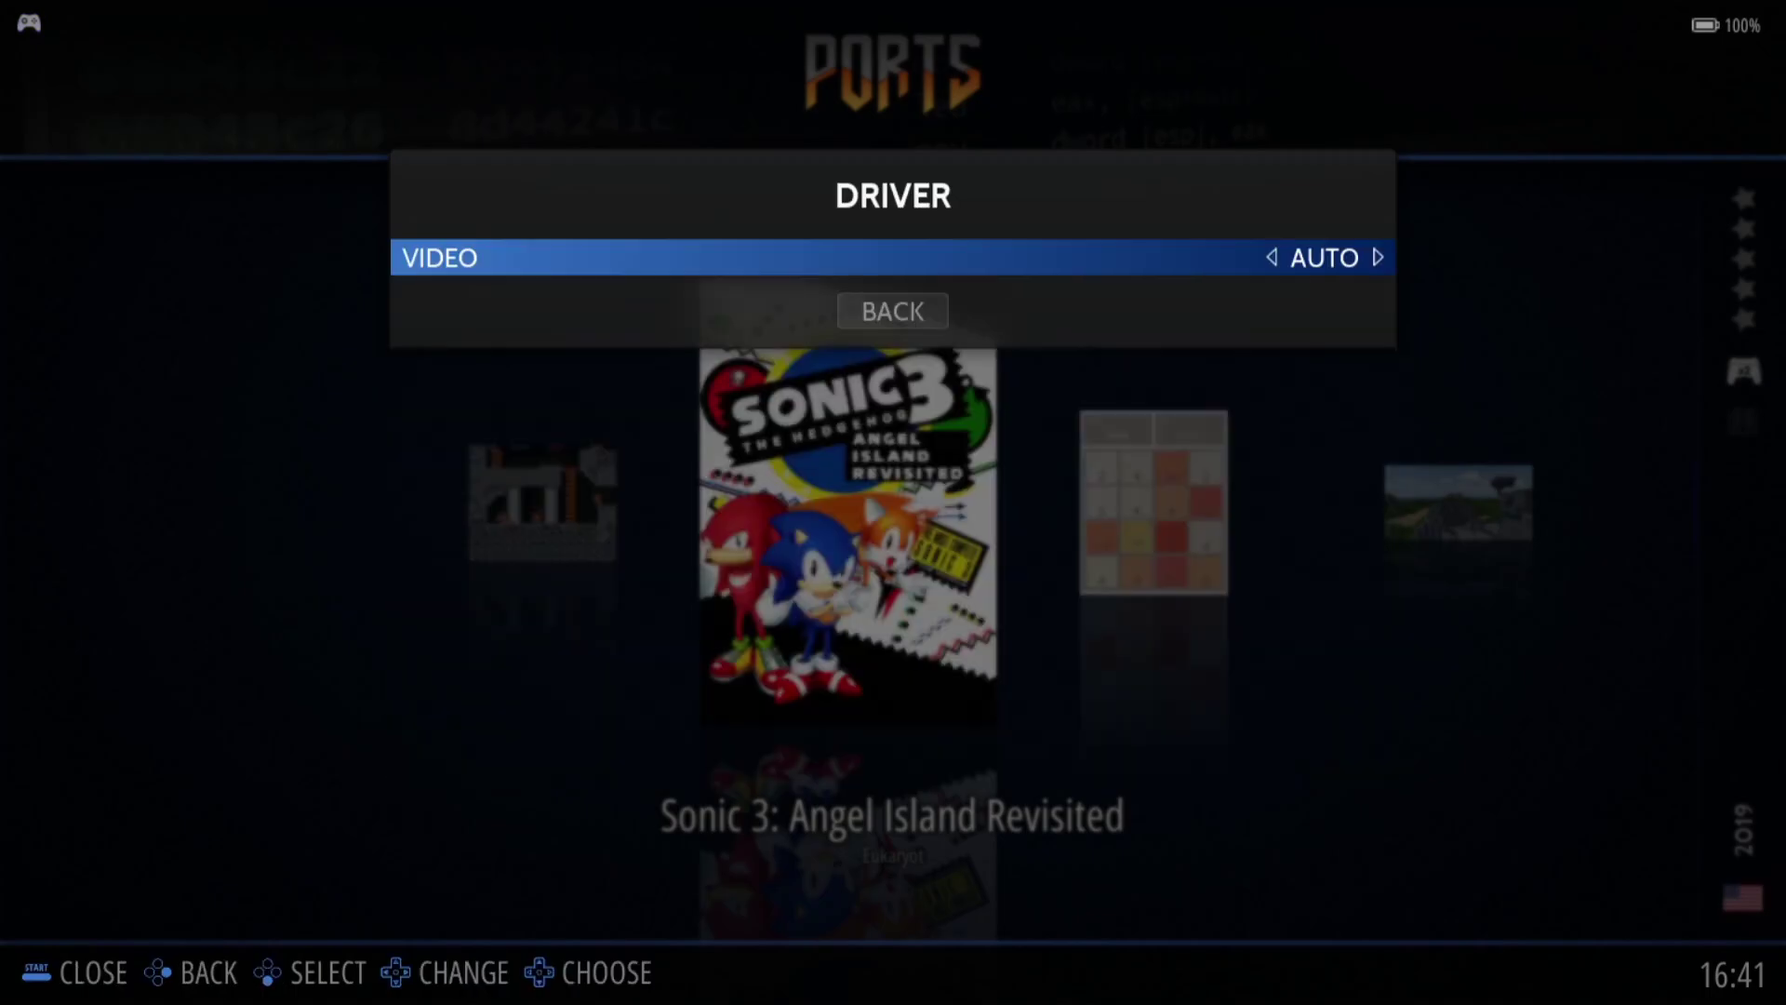
{"action": "key", "text": "Return"}
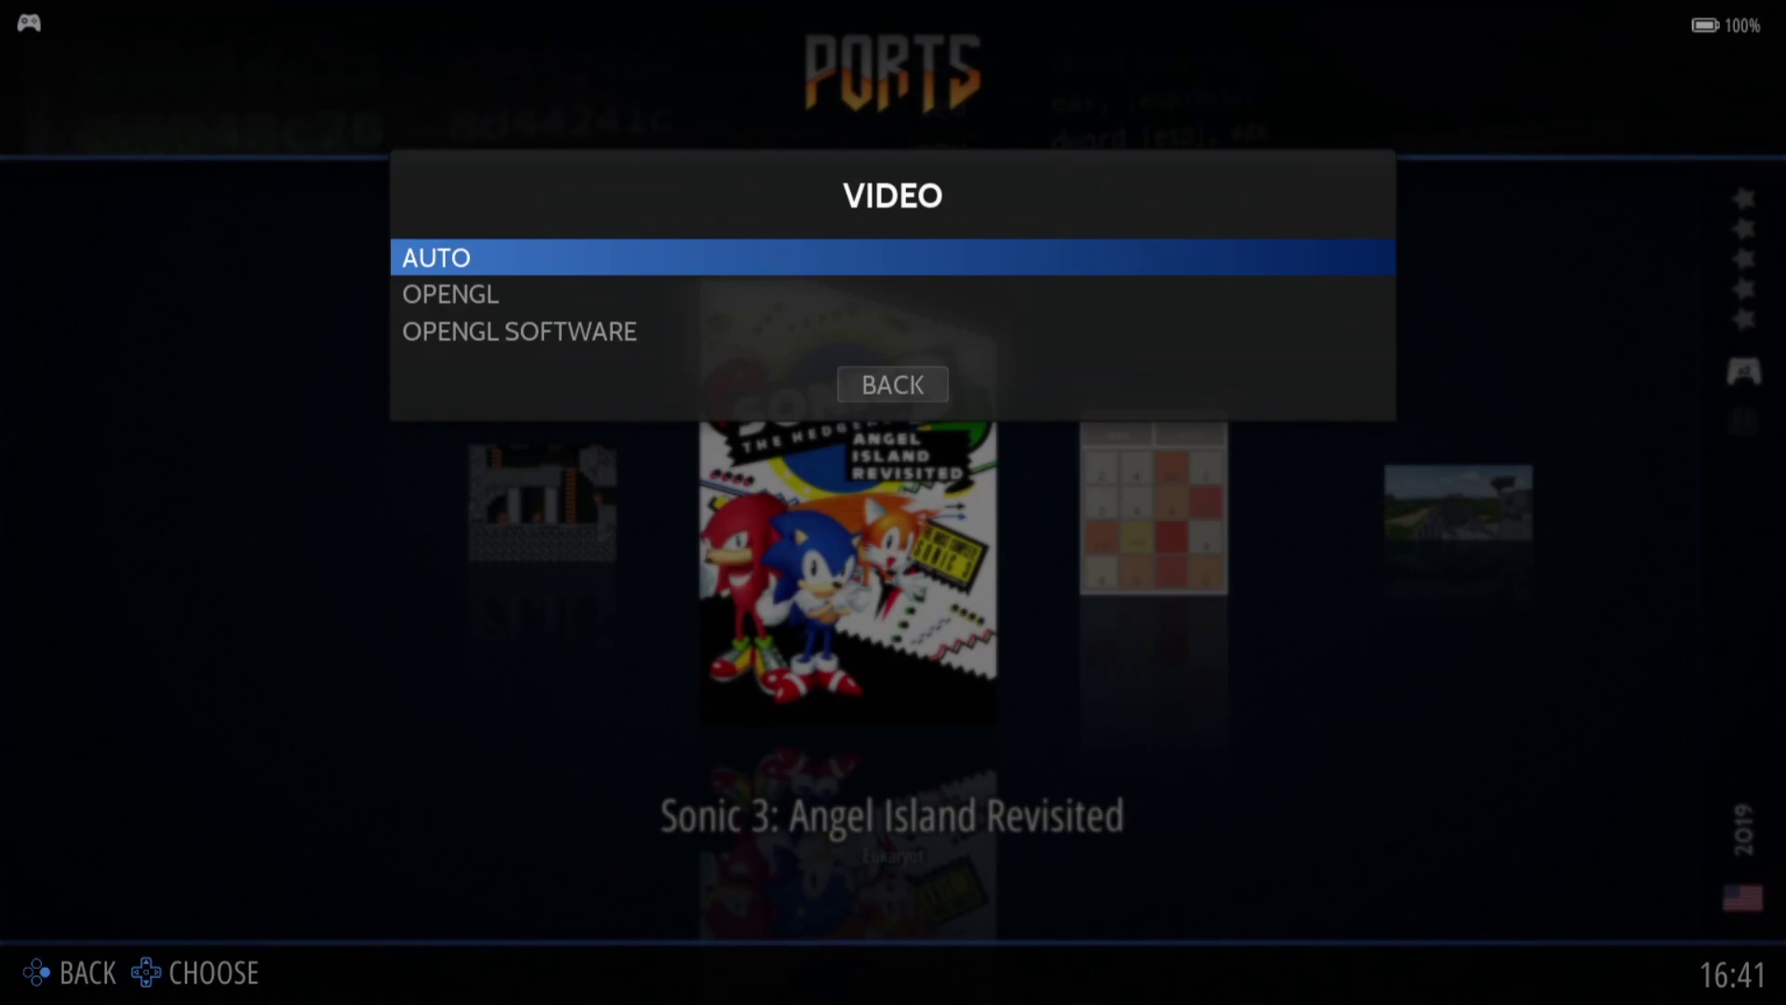
{"action": "key", "text": "Up"}
{"action": "key", "text": "Up"}
{"action": "key", "text": "Escape"}
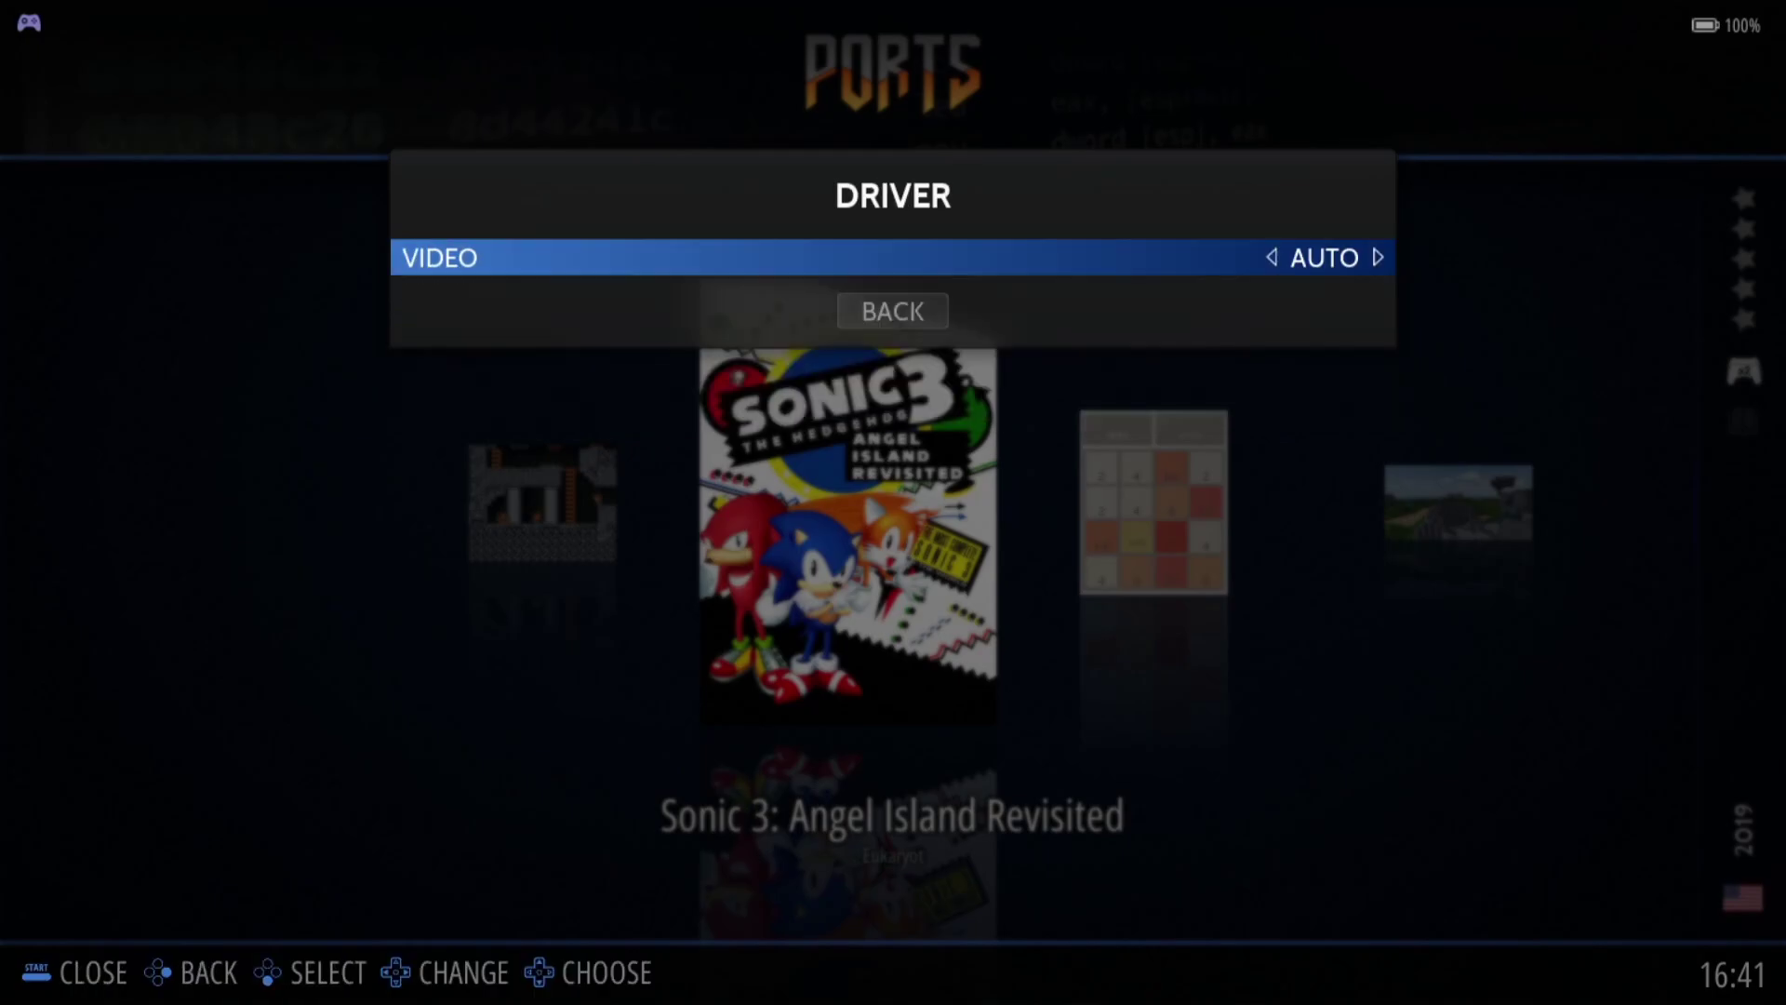
{"action": "key", "text": "Escape"}
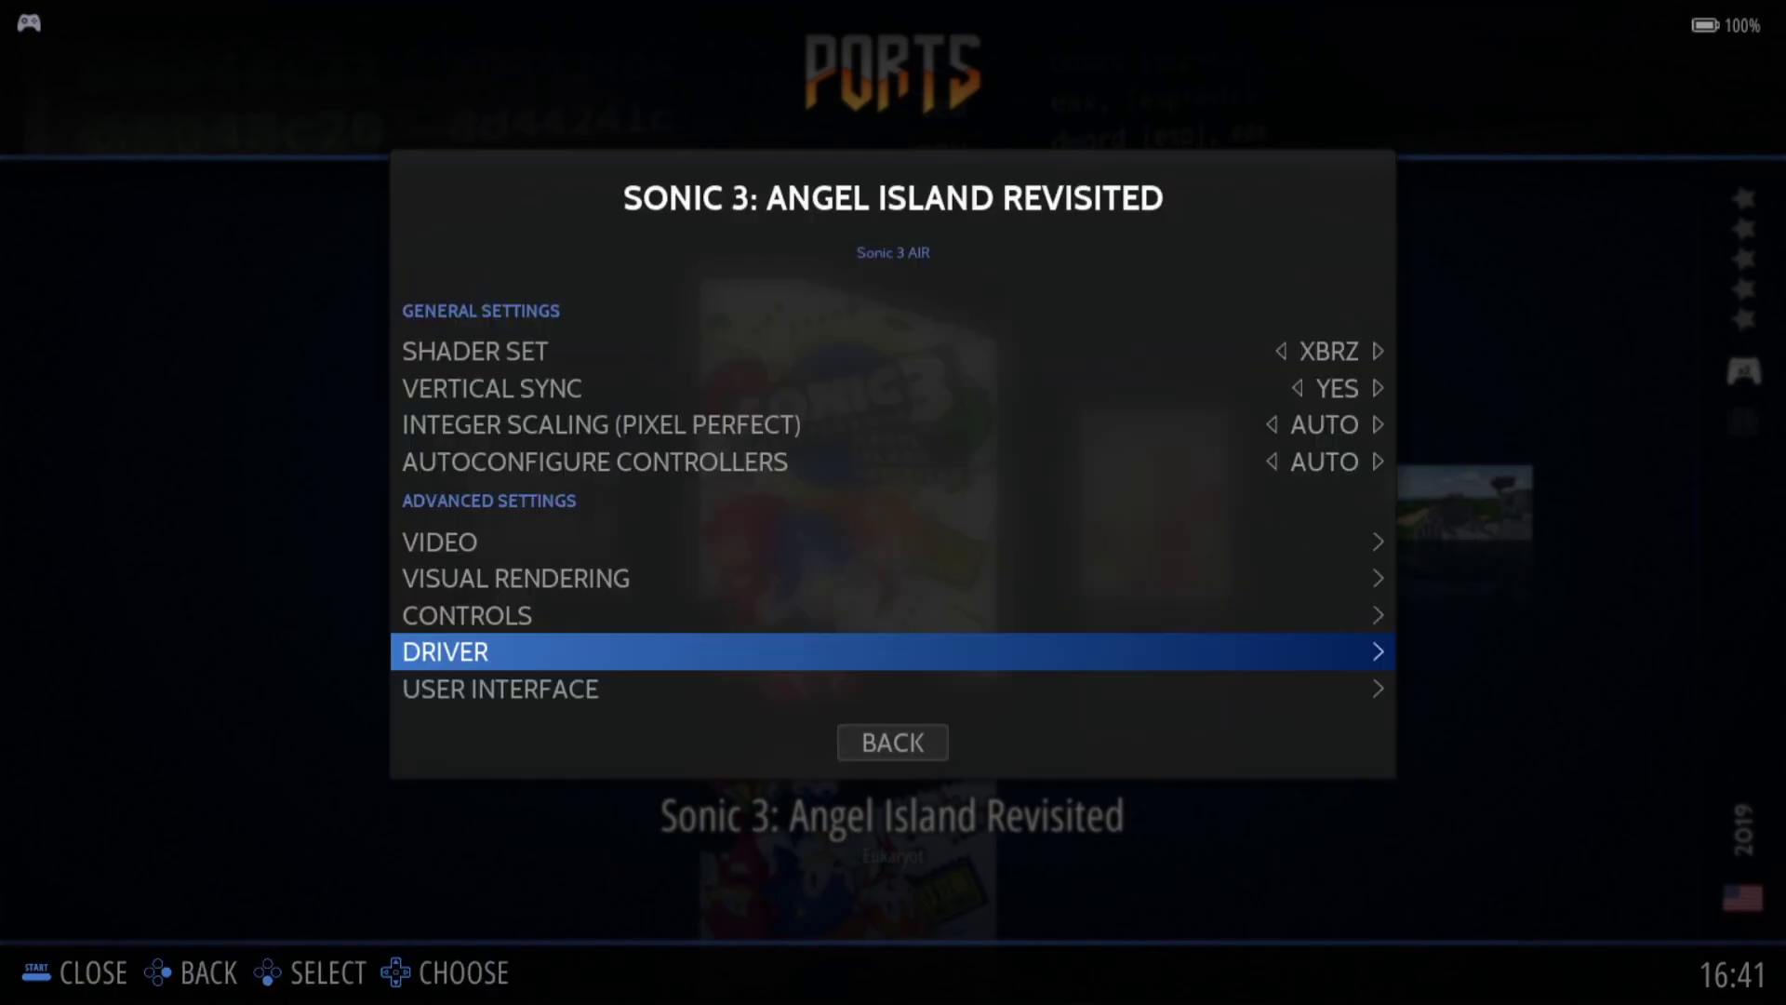
{"action": "key", "text": "Escape"}
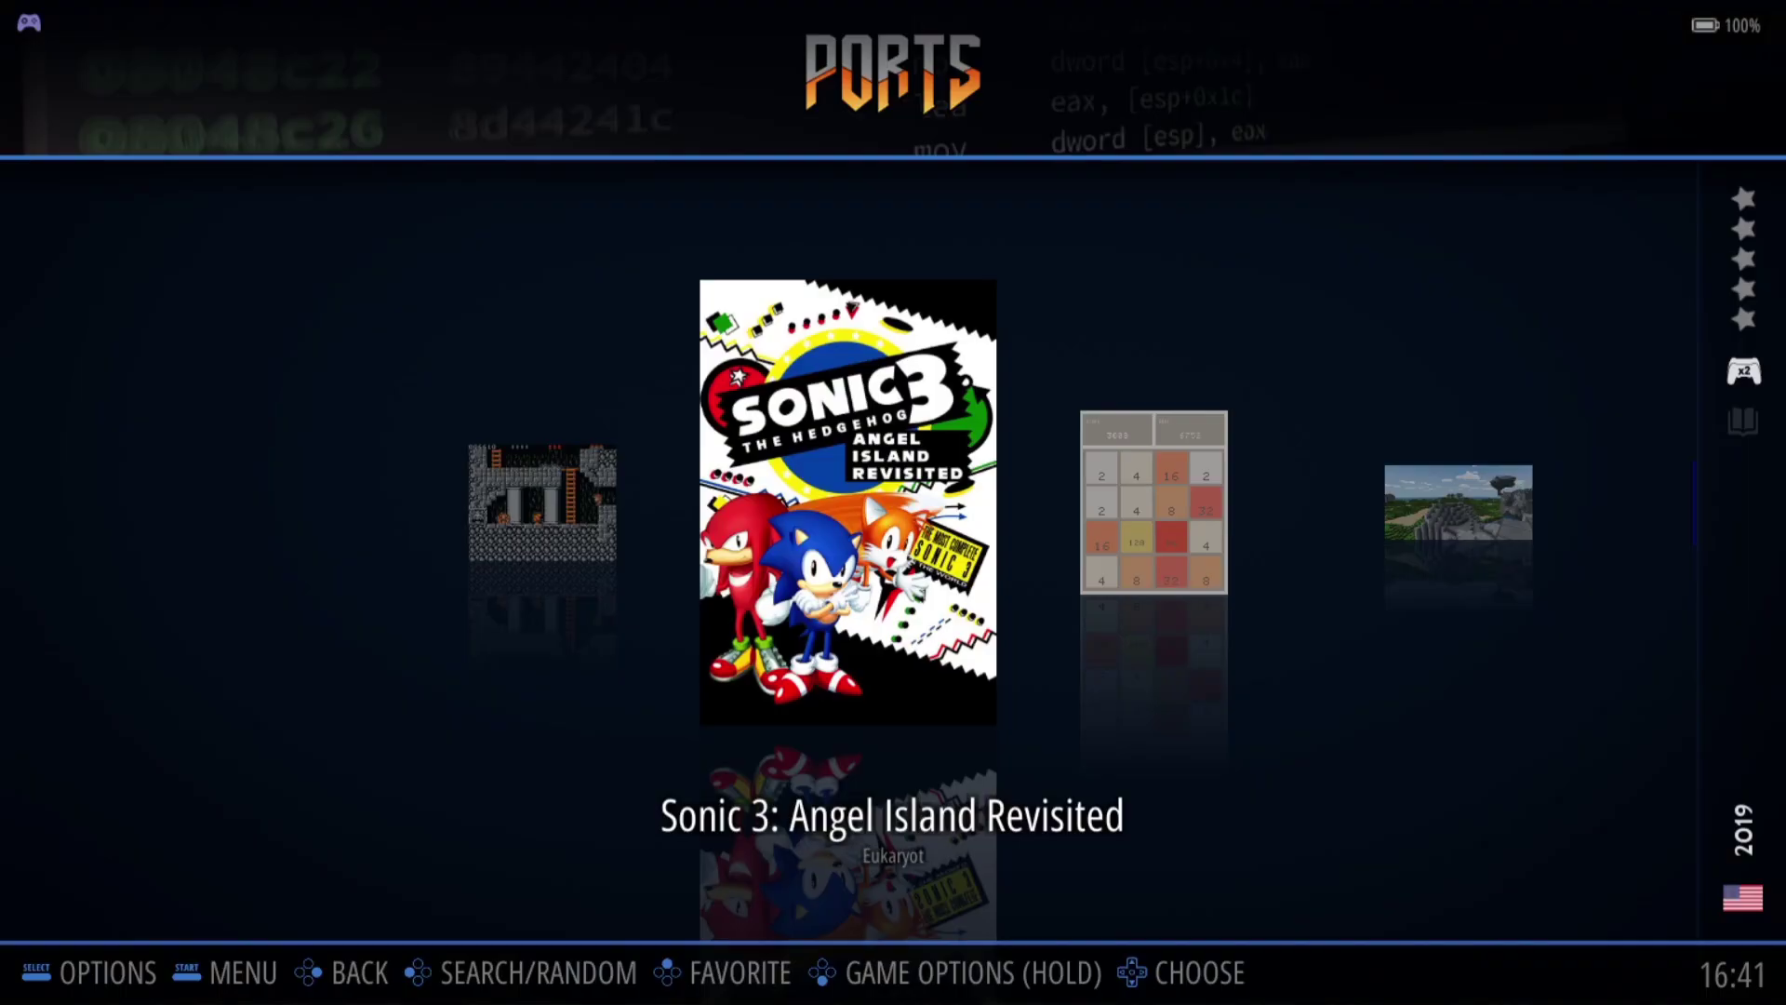
{"action": "key", "text": "Escape"}
{"action": "key", "text": "Left"}
{"action": "key", "text": "Left"}
{"action": "key", "text": "Left"}
{"action": "key", "text": "Left"}
{"action": "key", "text": "Left"}
{"action": "key", "text": "Left"}
{"action": "key", "text": "Left"}
{"action": "key", "text": "Left"}
{"action": "key", "text": "Left"}
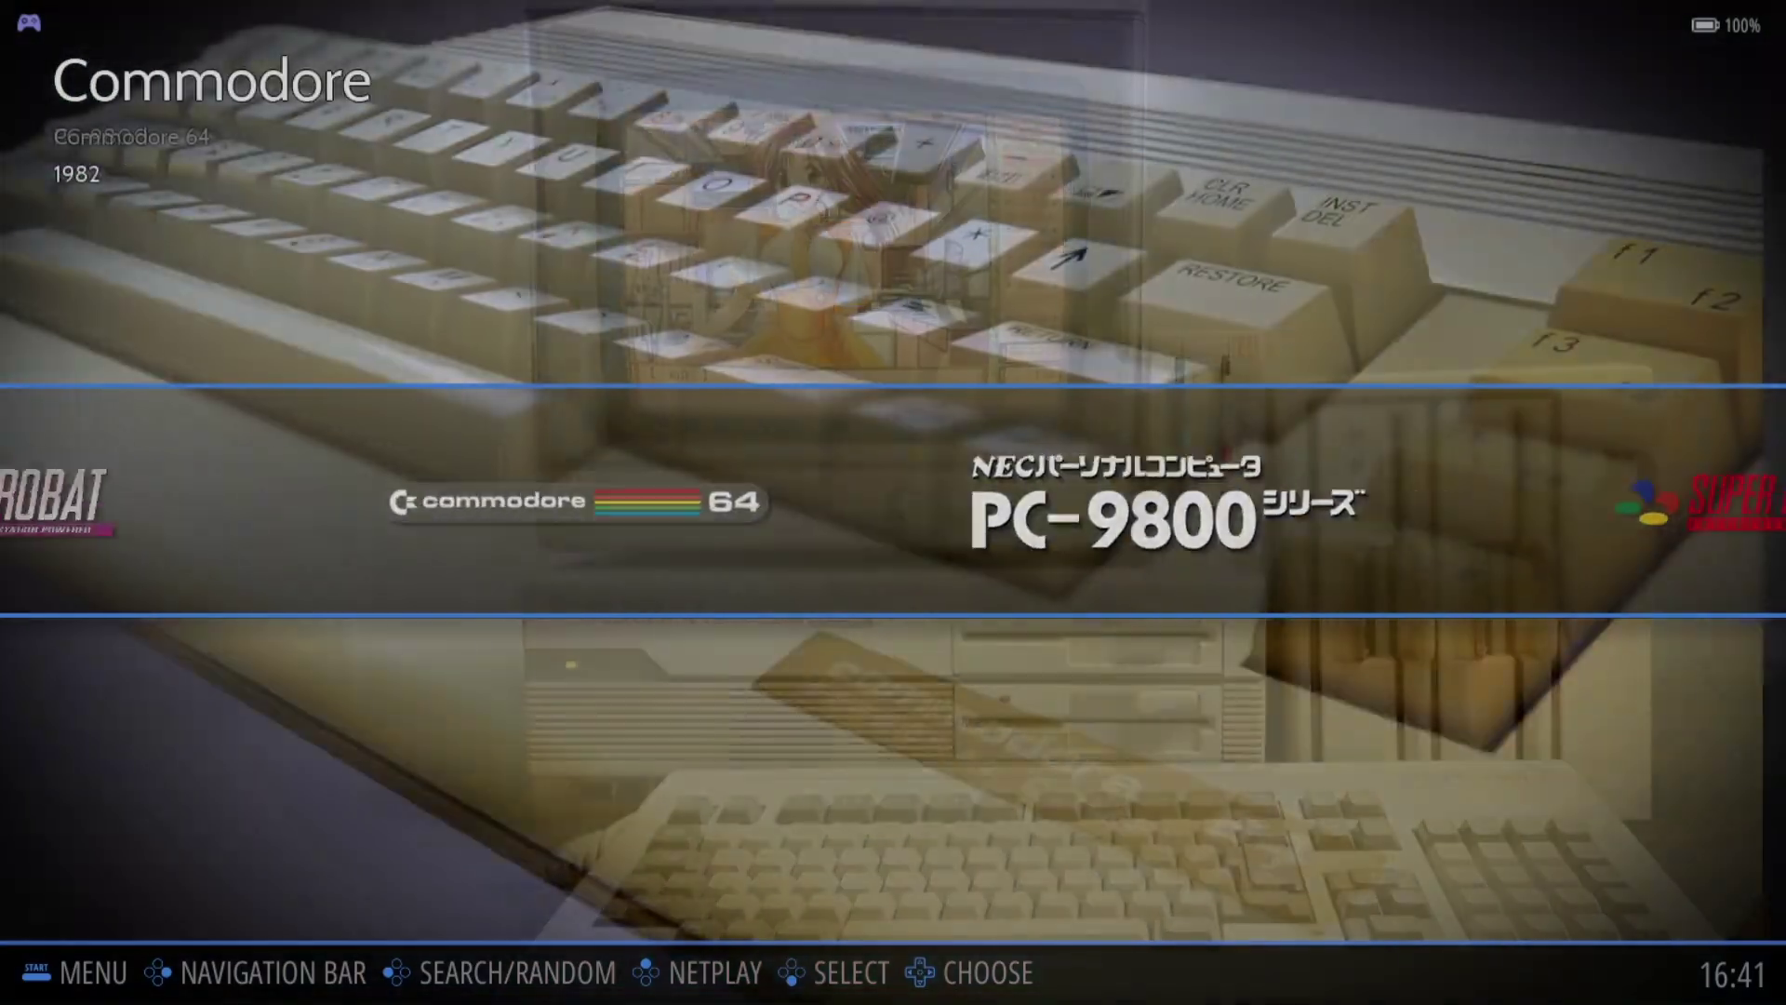